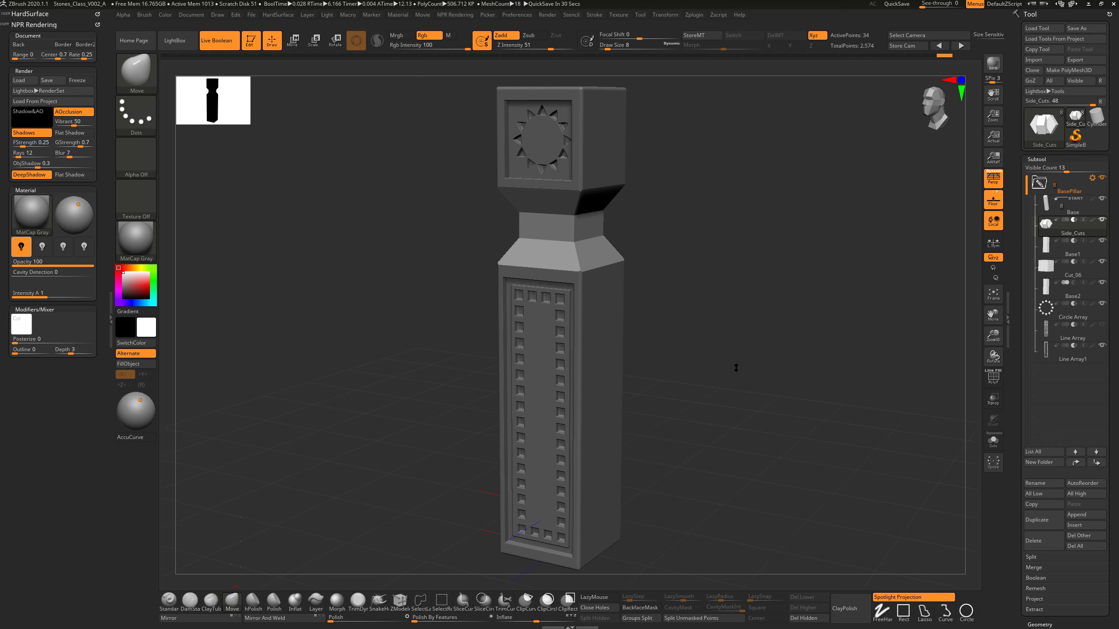
Step: Open the DynaMesh_Sphere_128 sample project without saving changes to the current pillar project
drag(733, 368, 735, 370)
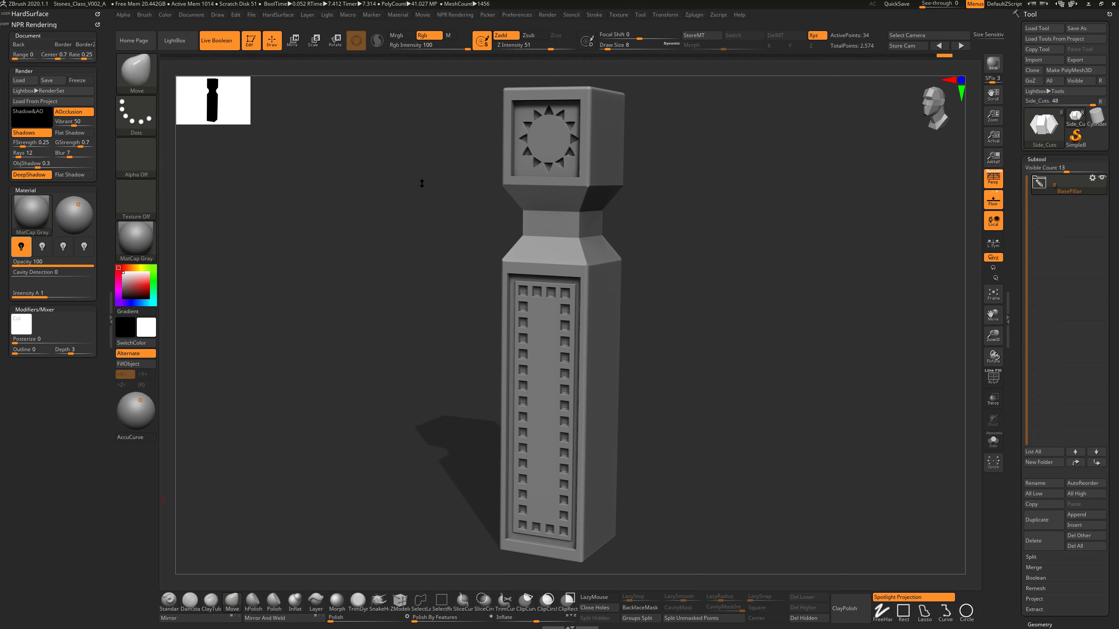
click(355, 160)
key(comma)
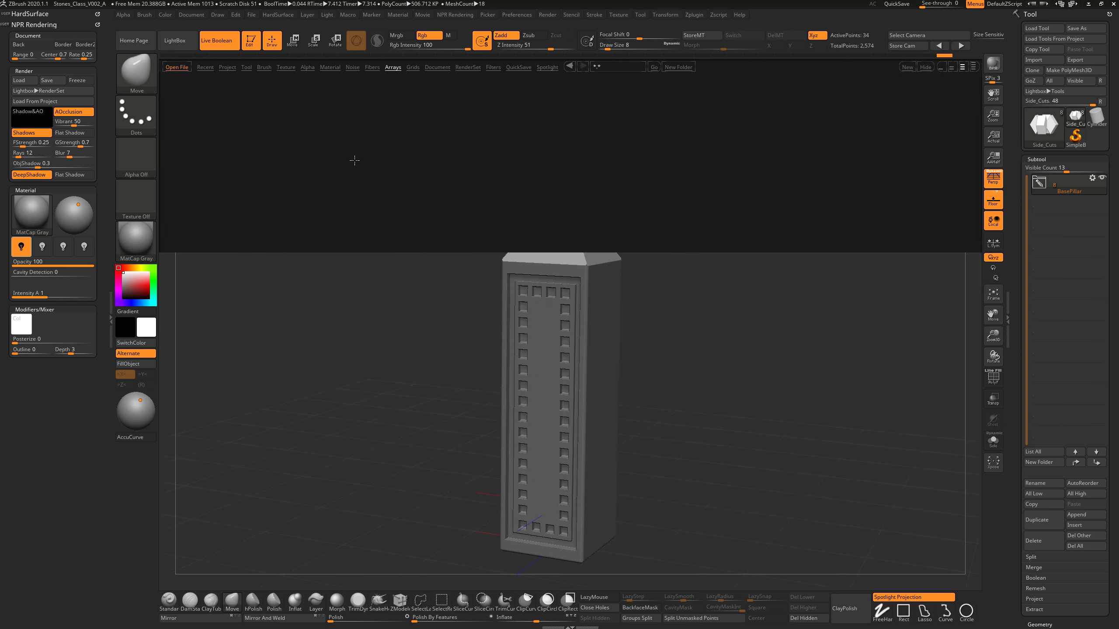
click(228, 67)
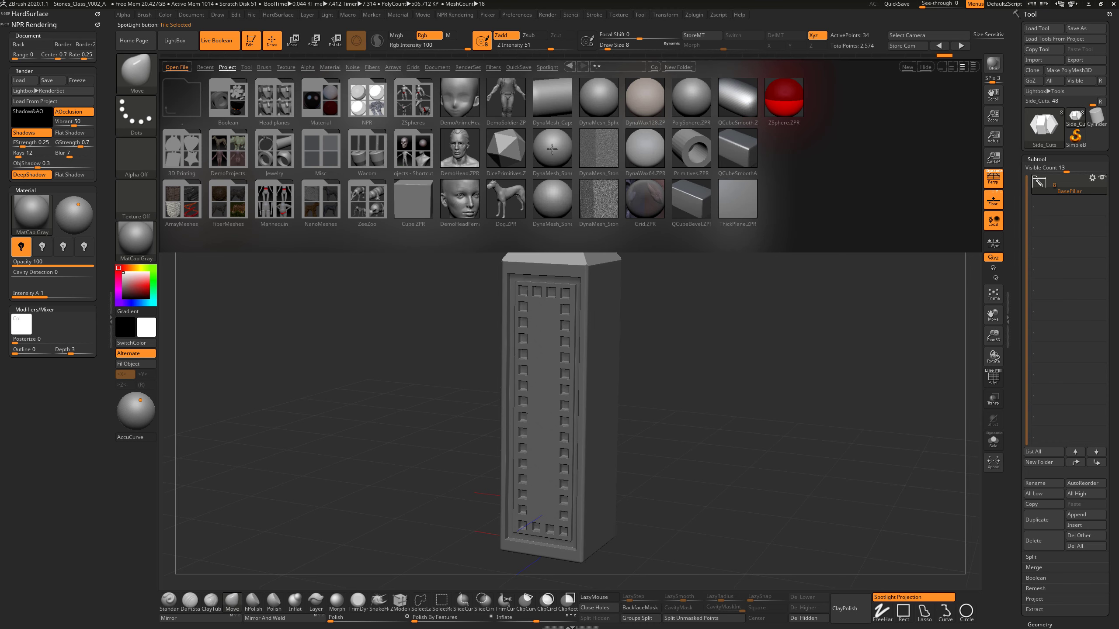
click(552, 149)
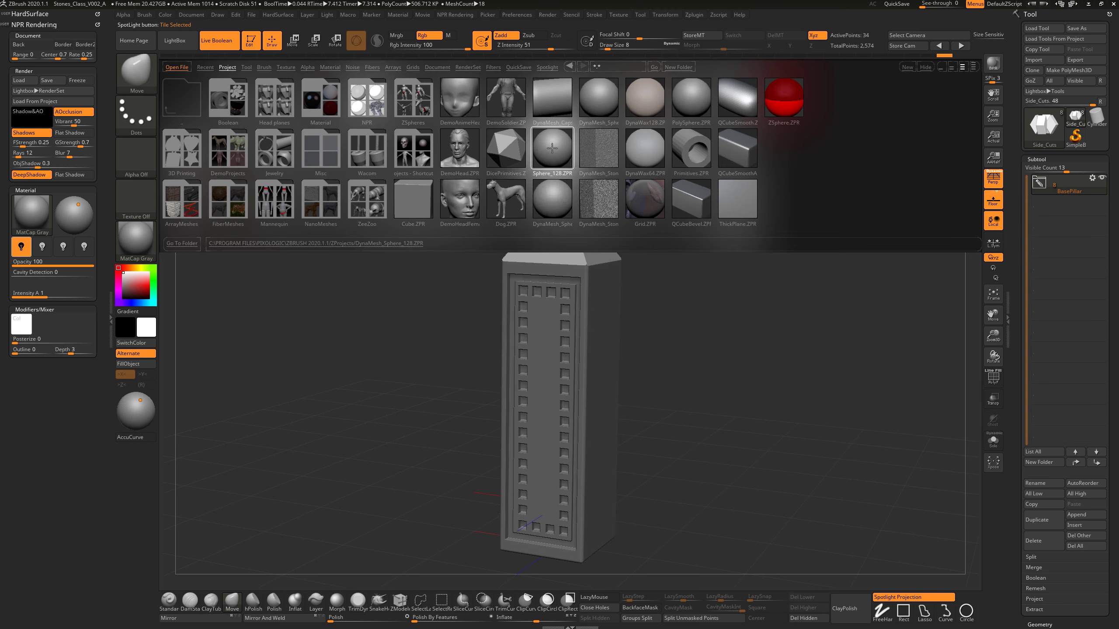
click(557, 205)
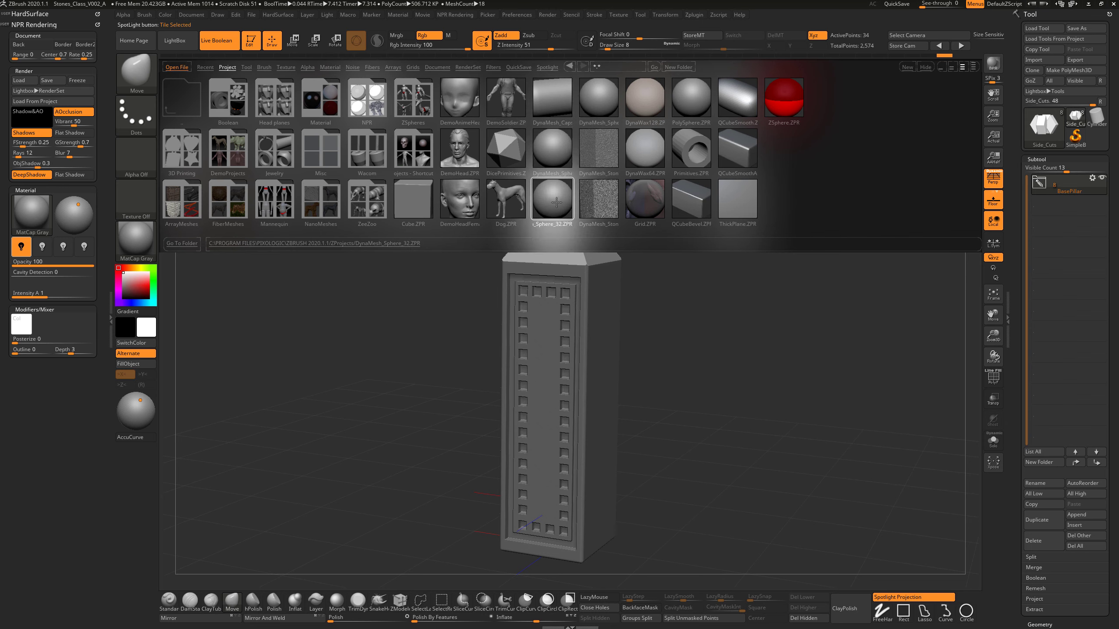
click(598, 93)
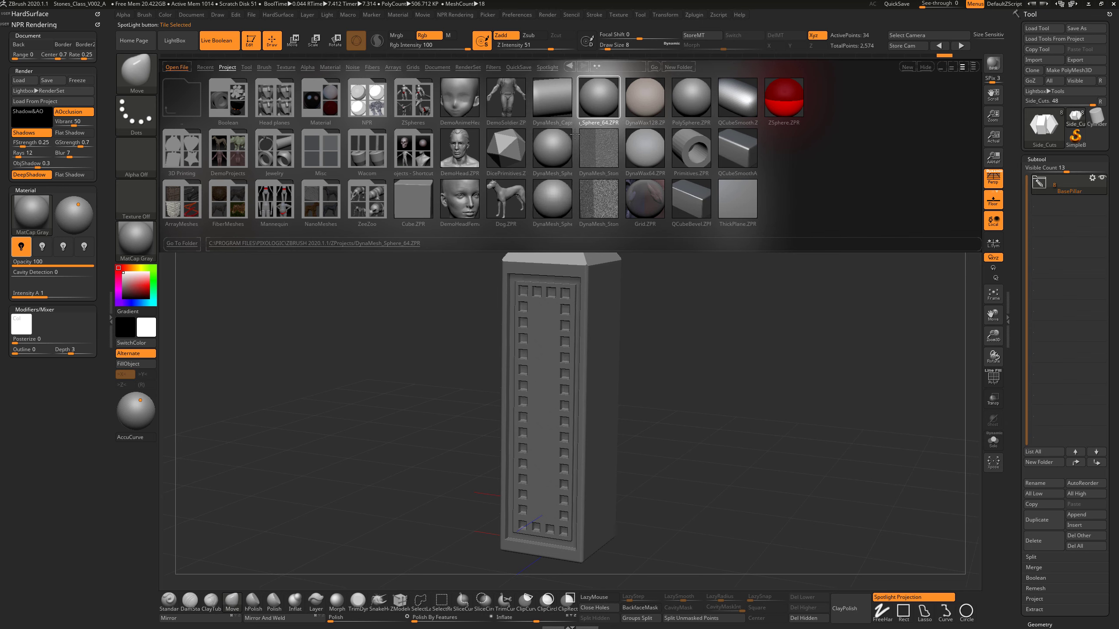
click(553, 153)
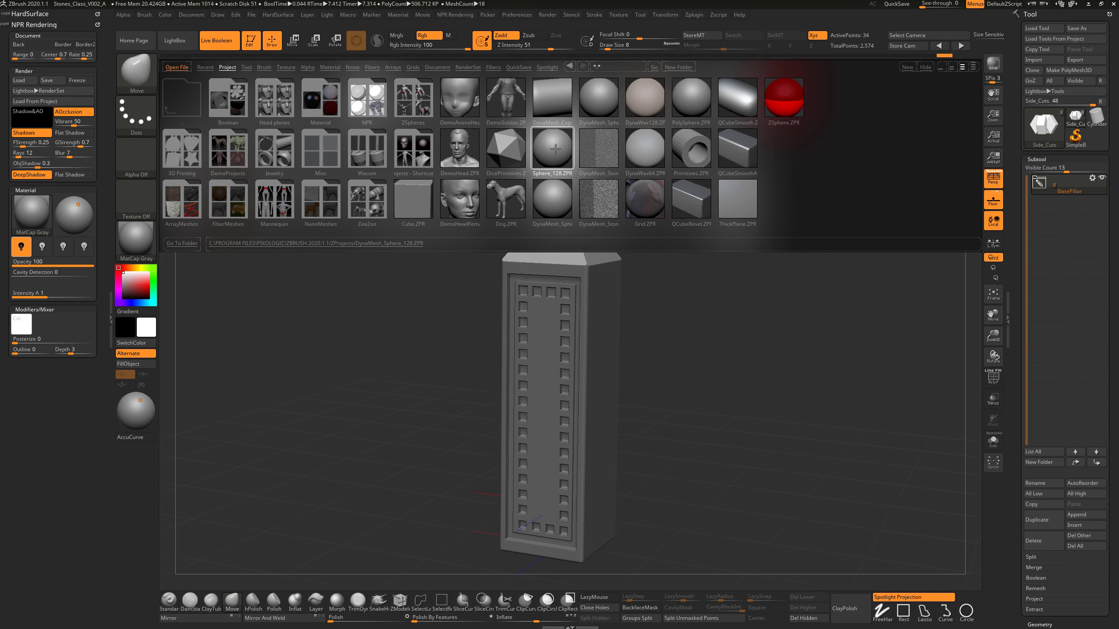
double_click(556, 149)
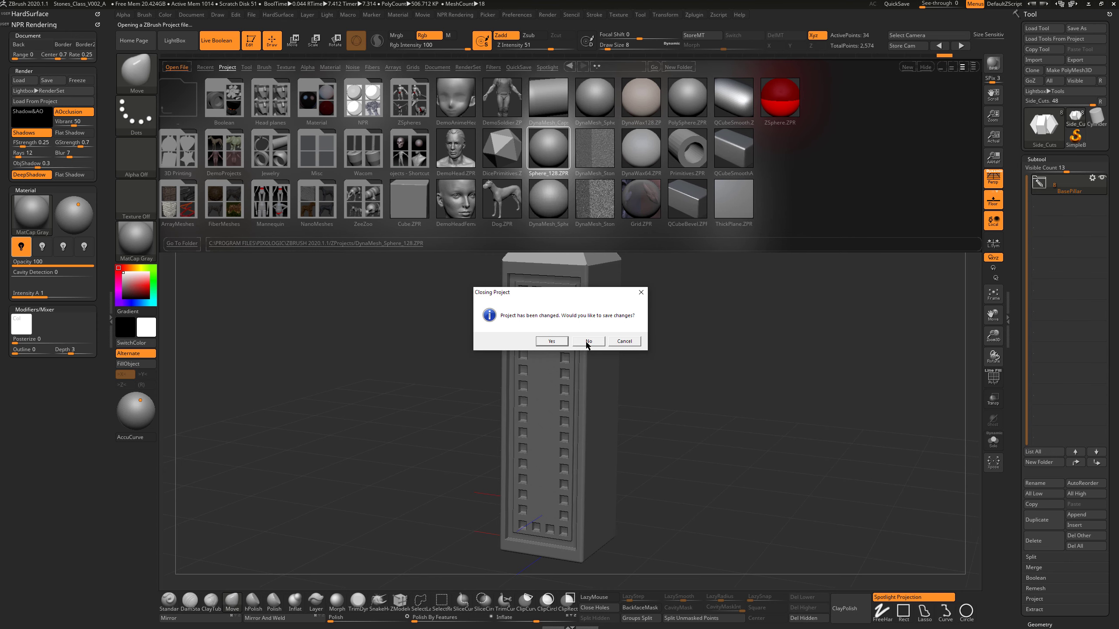
click(588, 341)
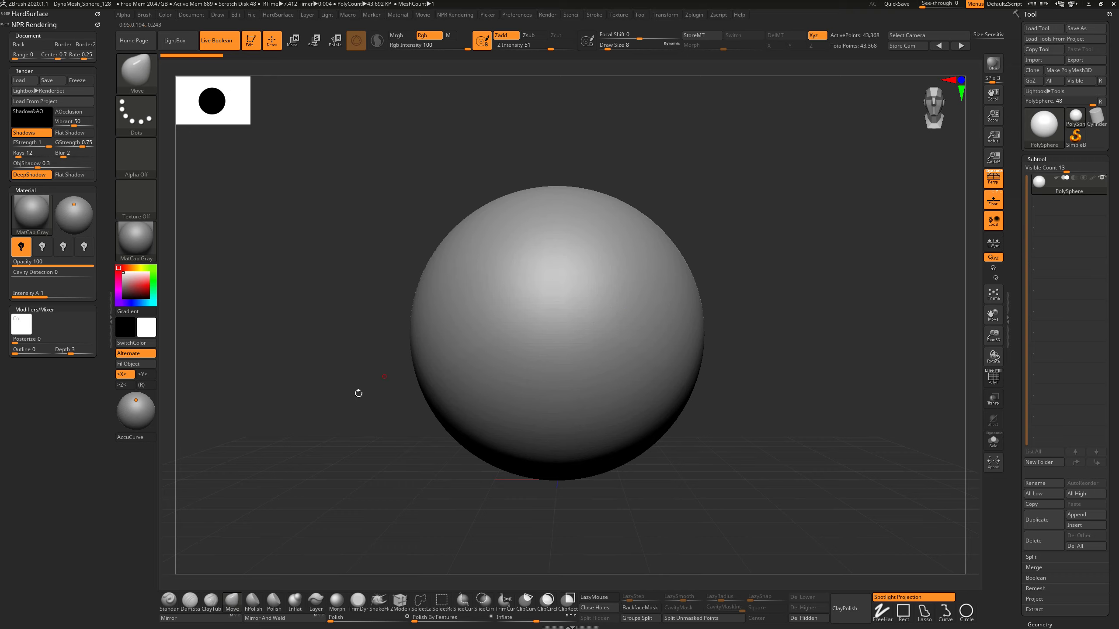
Step: Sculpt a small symmetrical pair of bumps on the upper front of the sphere with the Standard brush
click(181, 601)
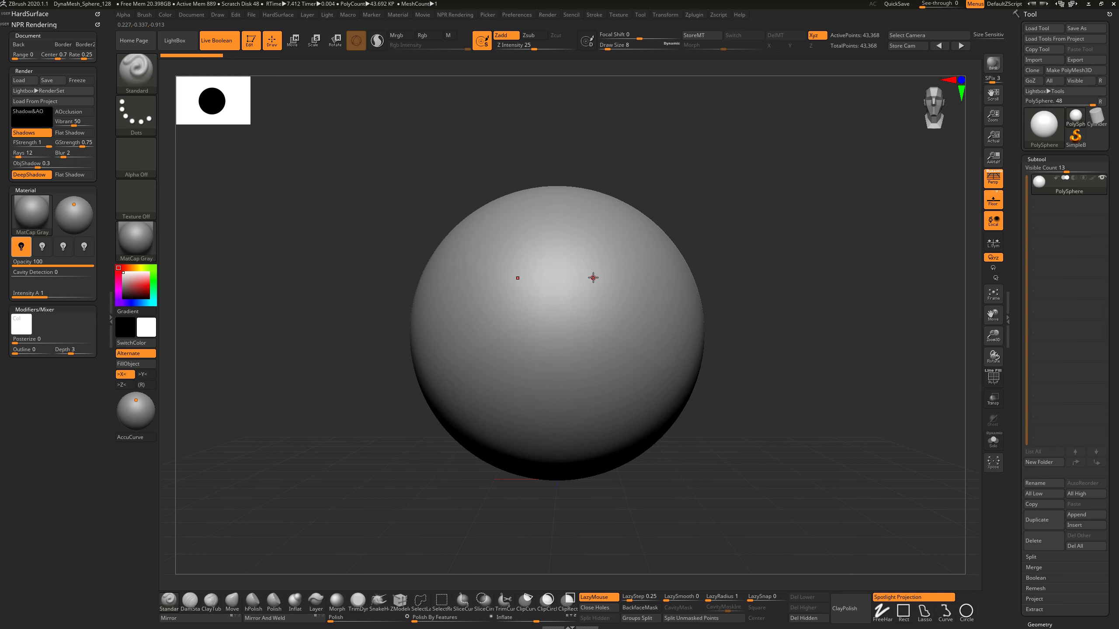
key(b)
key(s)
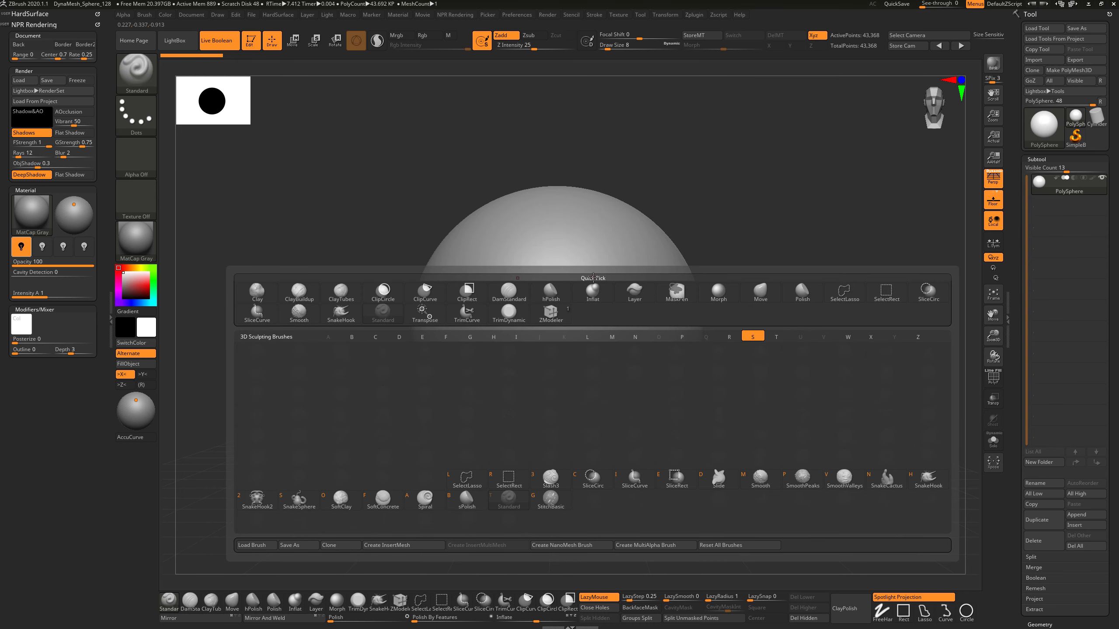
click(507, 506)
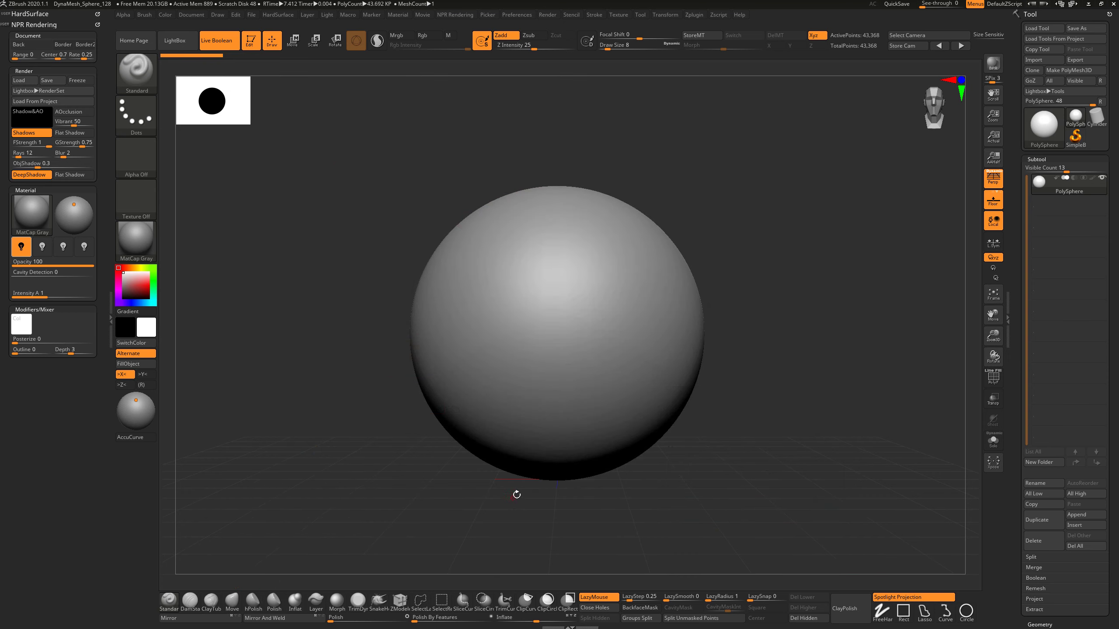
drag(605, 298, 616, 305)
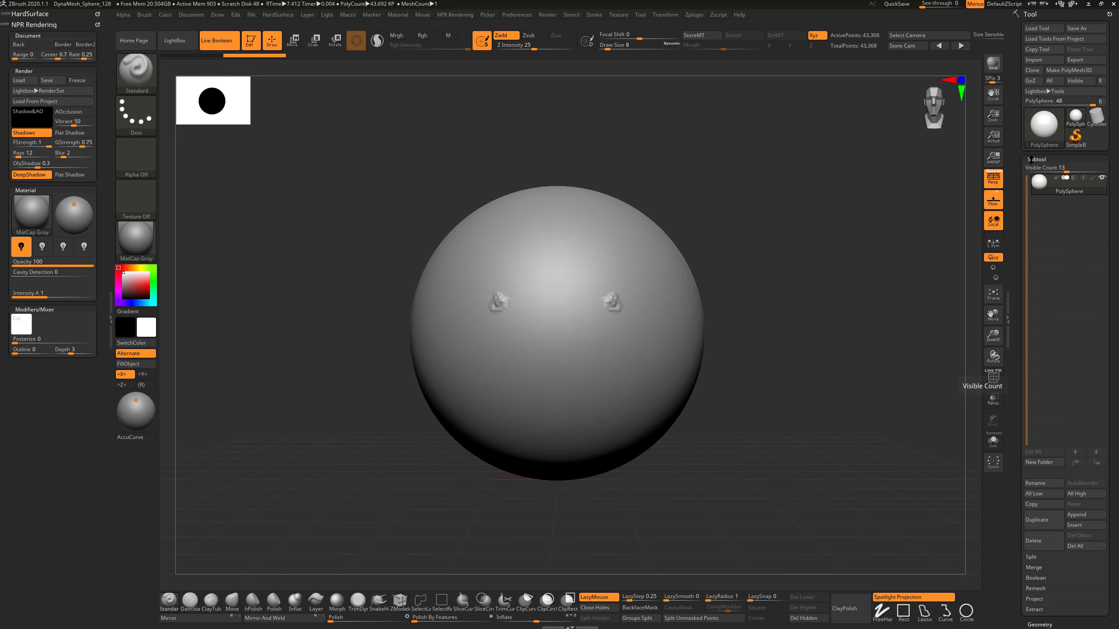
Step: Rename the sphere subtool as StartSphere and duplicate it
click(1046, 481)
text(StartSphere)
key(Return)
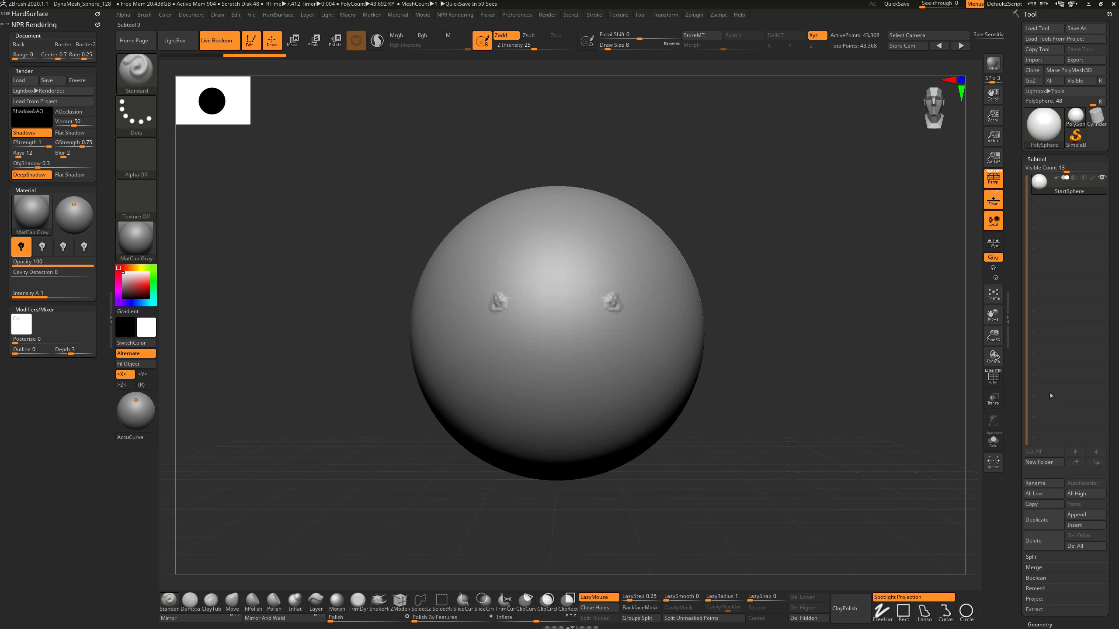
click(1038, 521)
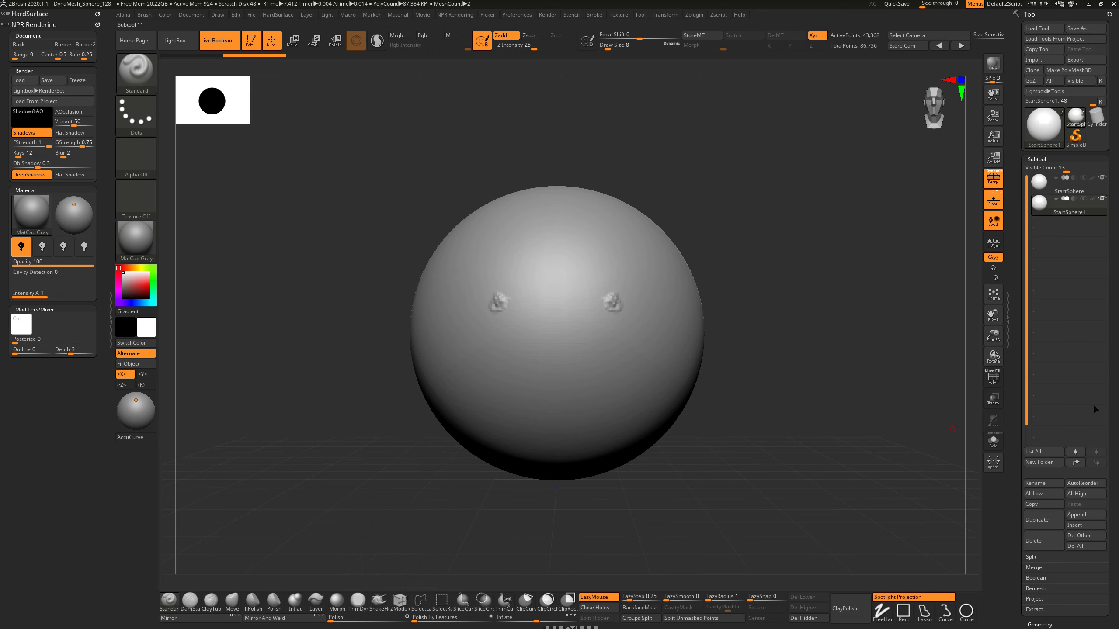
Step: Isolate the duplicated sphere in Solo mode, initialize it as a QCube, and display its polyframe
drag(1018, 426, 1019, 325)
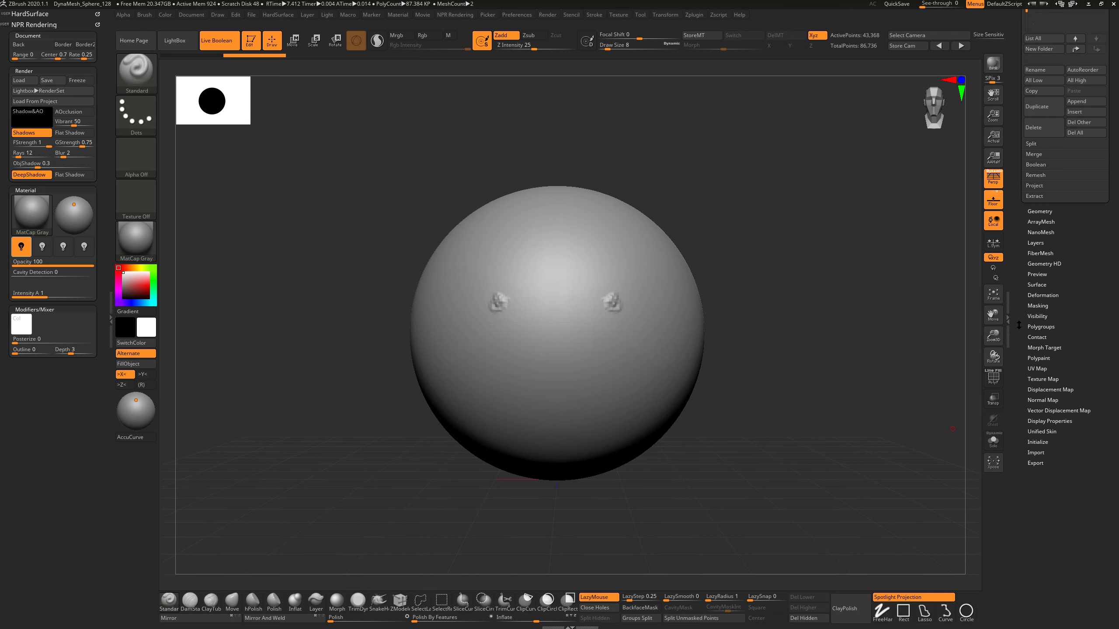
click(1038, 442)
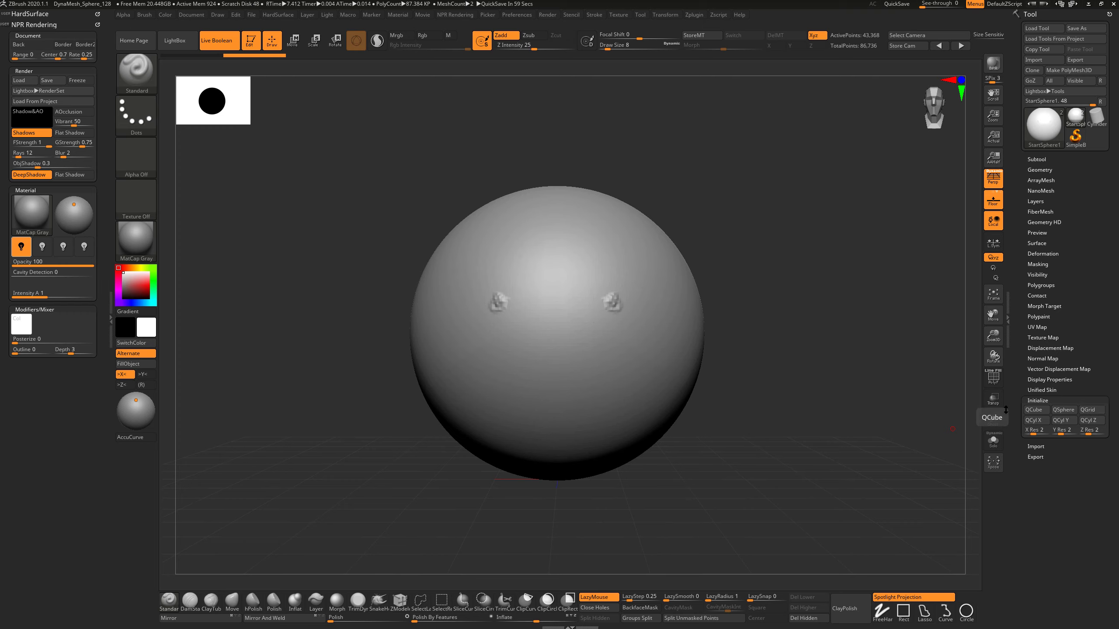
click(994, 448)
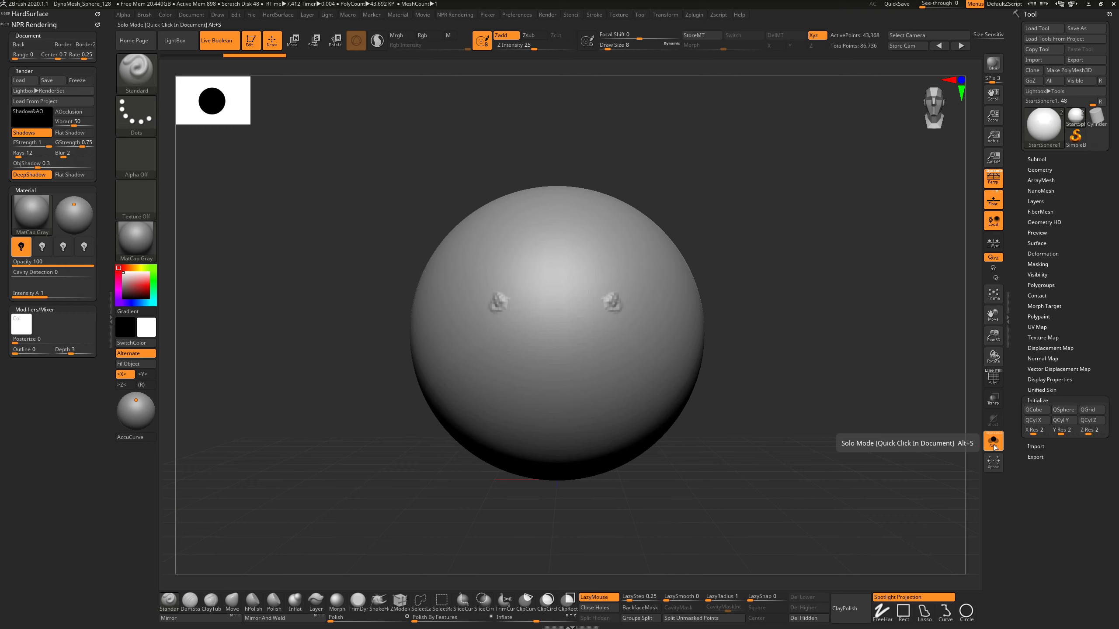
click(1033, 411)
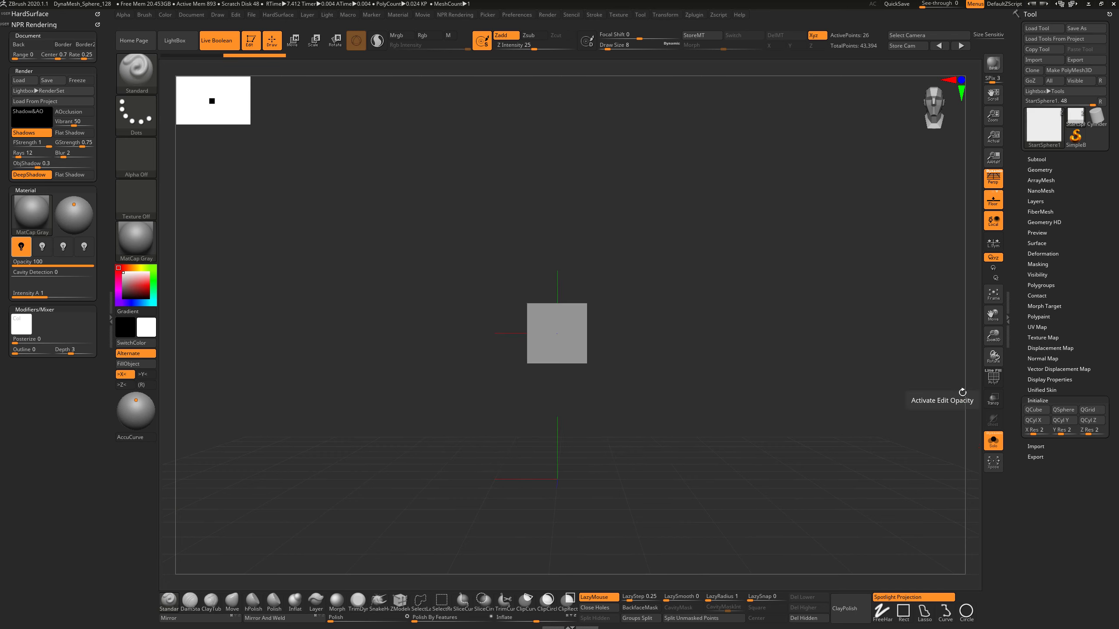
click(992, 381)
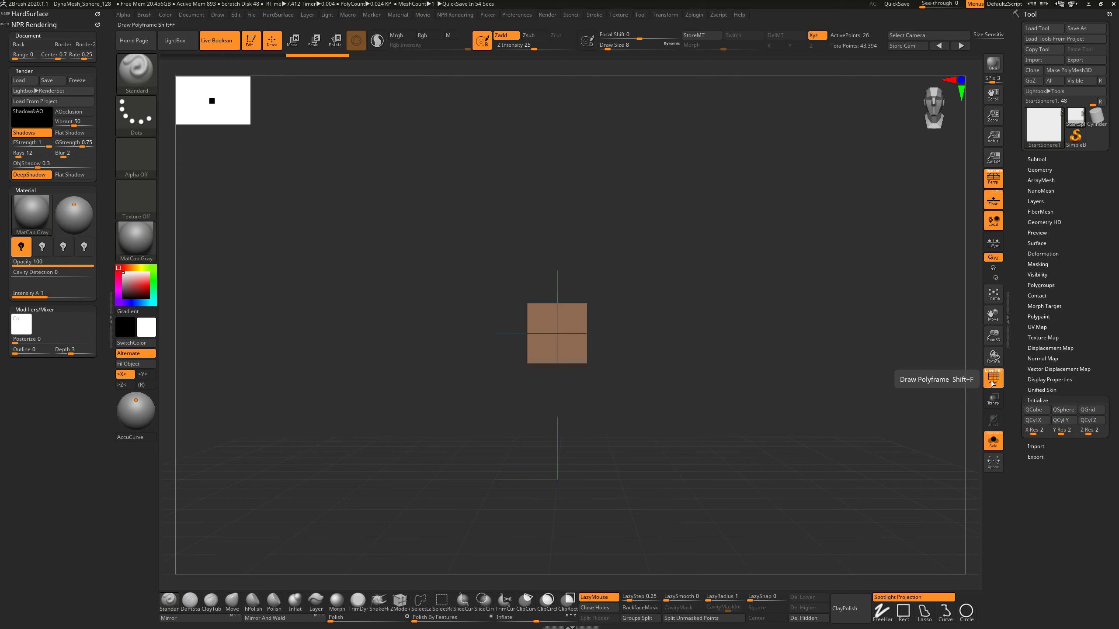
mouse_move(767, 352)
mouse_down()
mouse_move(752, 360)
mouse_move(781, 373)
mouse_move(757, 365)
mouse_move(787, 361)
mouse_up()
drag(799, 366, 804, 368)
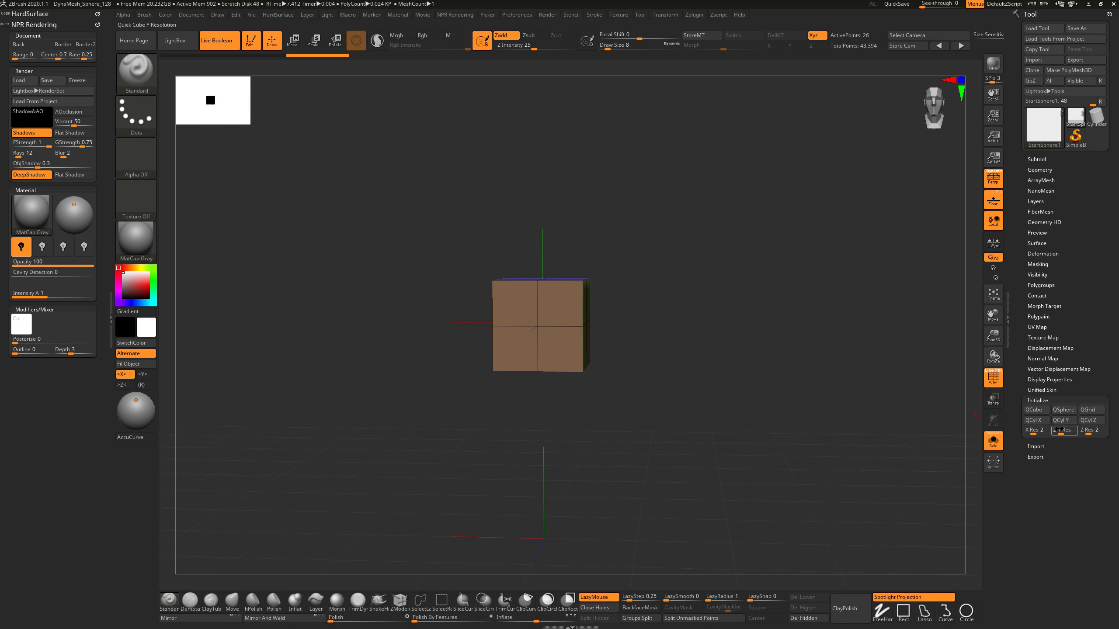
Step: Try rebuilding the QCube with a Y resolution of 12, and restore it with a Y resolution of 2
drag(1059, 430, 1066, 432)
click(1041, 410)
drag(732, 343, 788, 392)
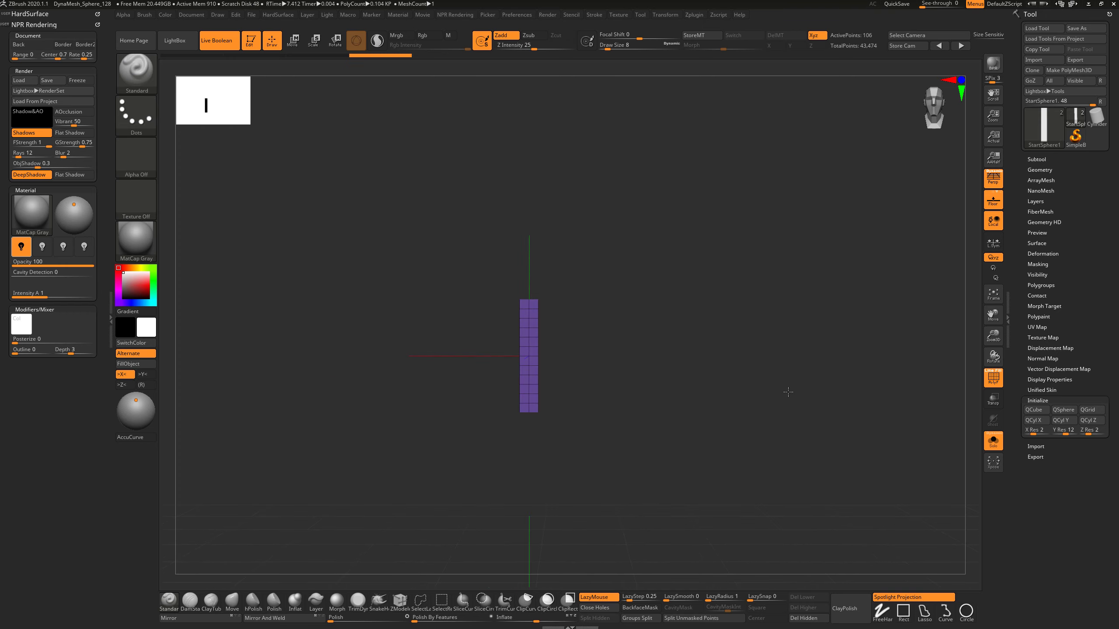
drag(1067, 431, 1060, 432)
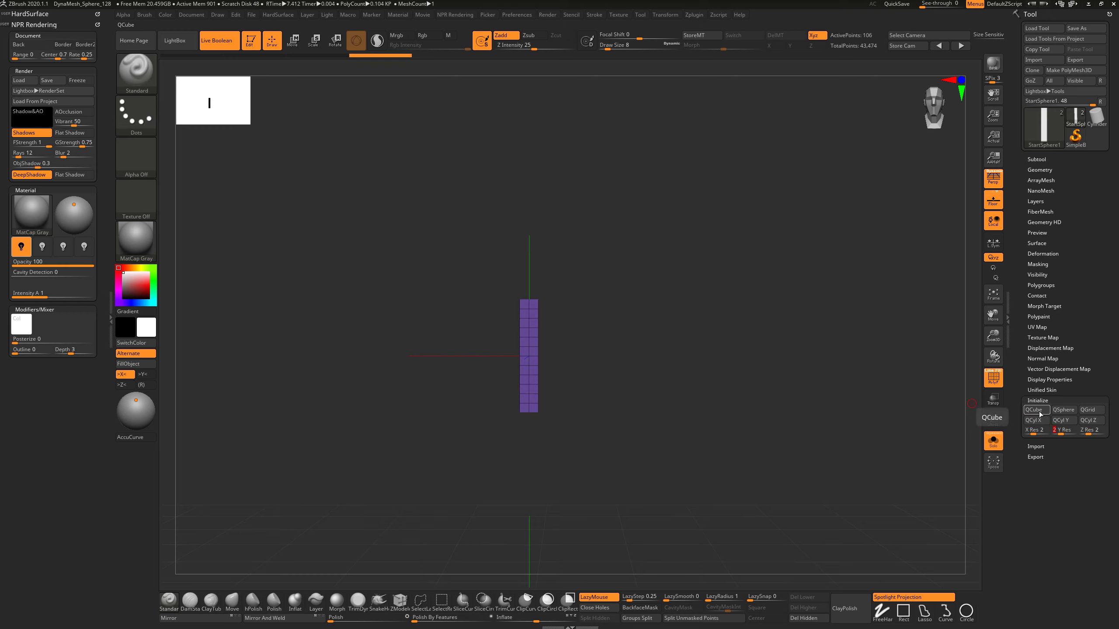
mouse_move(830, 371)
mouse_down()
mouse_move(836, 352)
mouse_move(805, 321)
mouse_move(819, 376)
mouse_up()
Step: Rename the cube subtool as StandardCube
click(1037, 158)
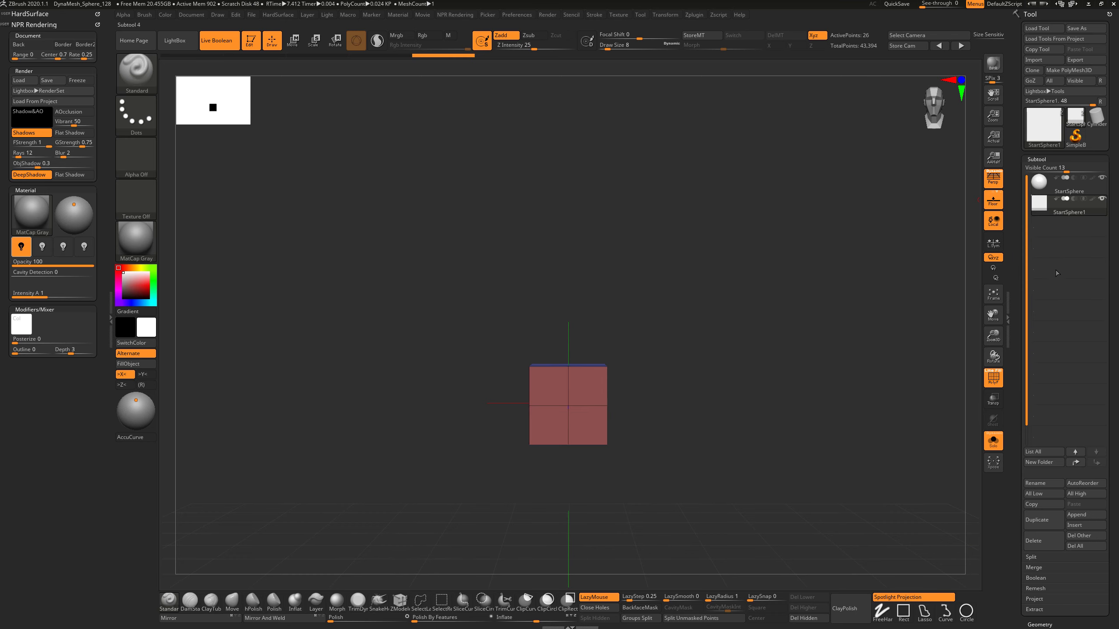
click(1052, 484)
text(StandardC)
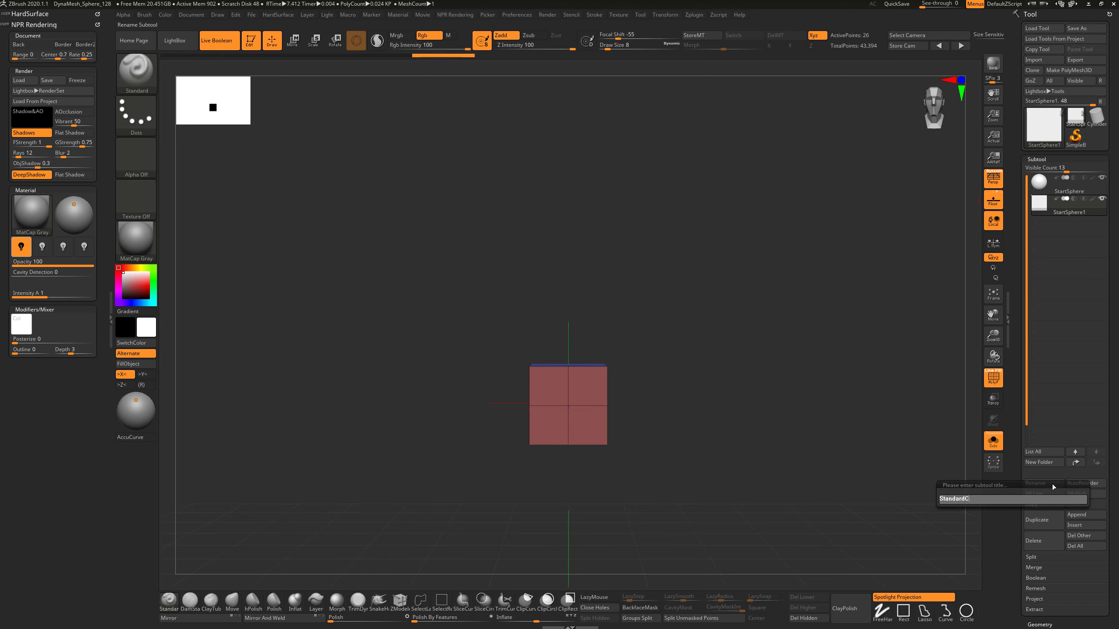
text(ube)
key(Return)
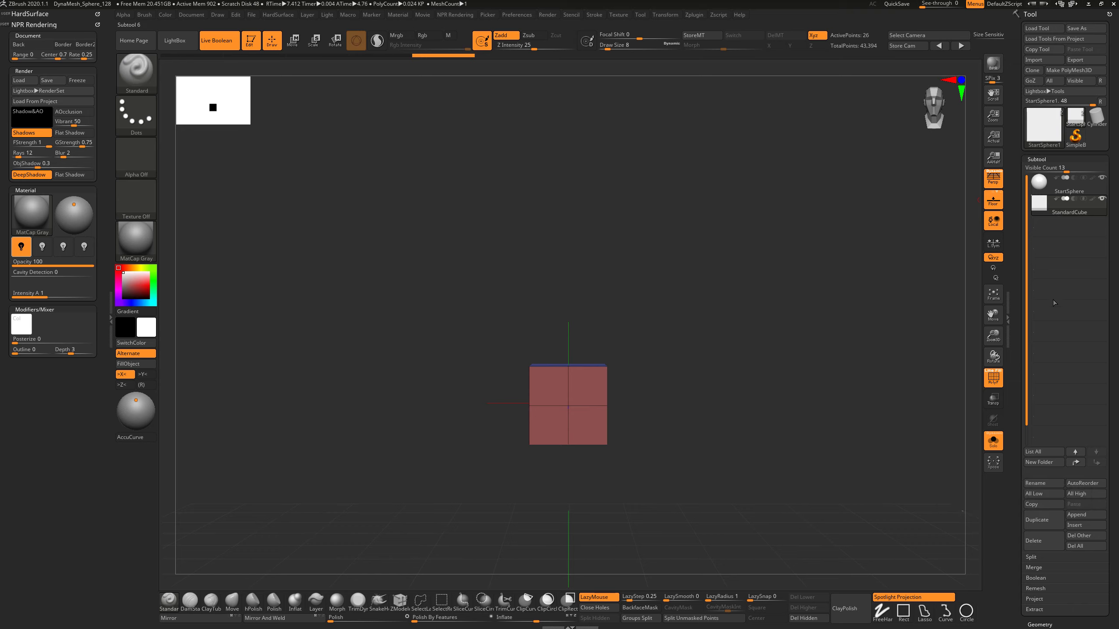
Step: Duplicate the StandardCube subtool and rename the copy as Pillar
click(1080, 524)
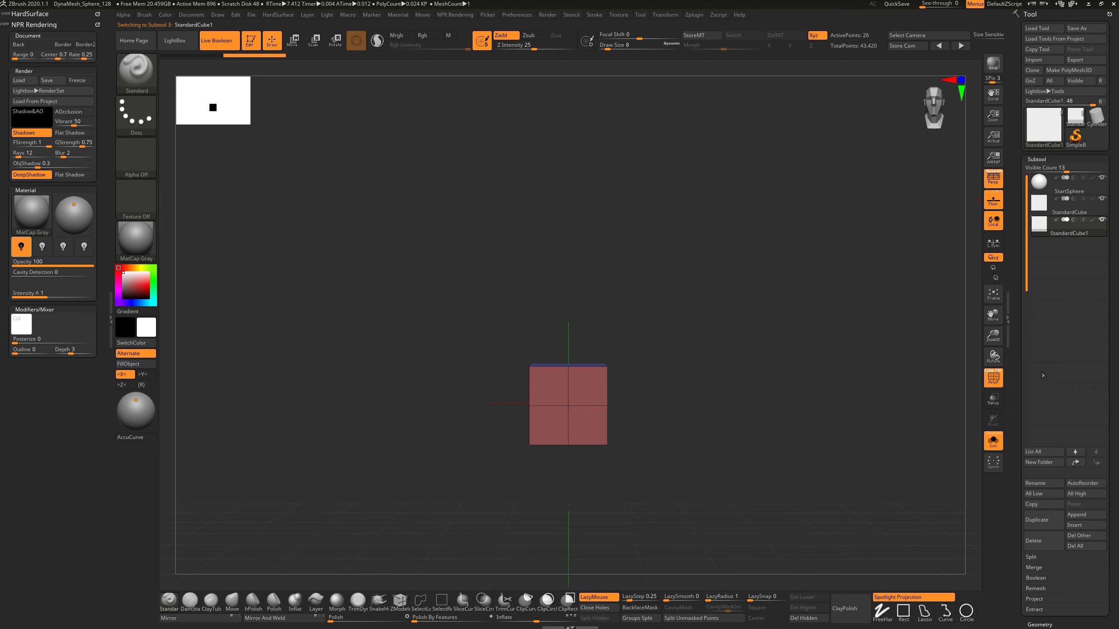
click(1035, 482)
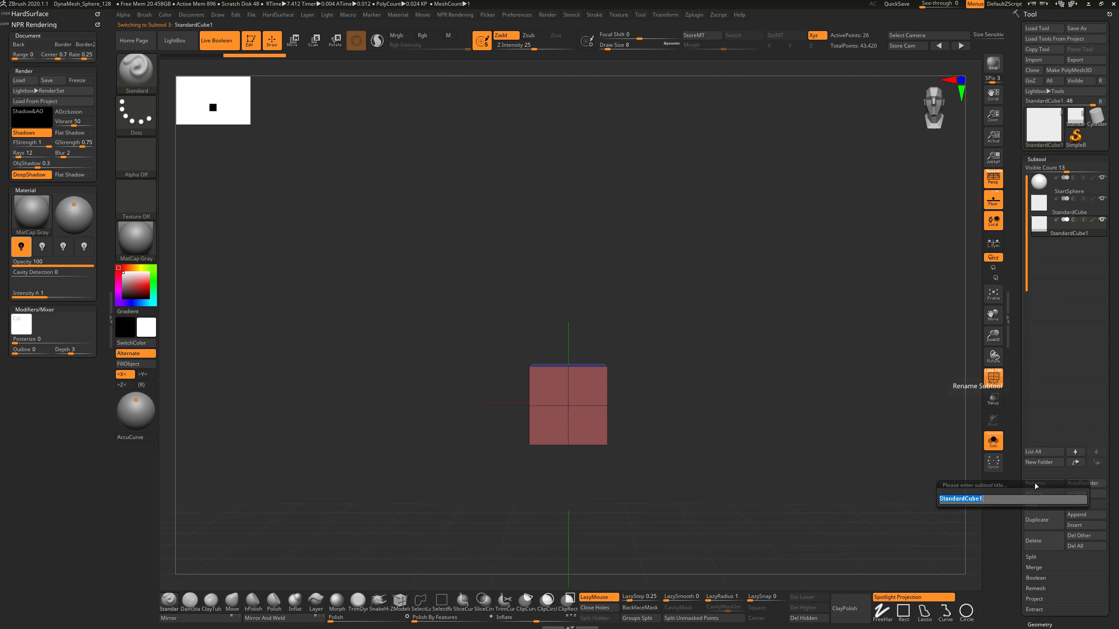
text(Pillar)
key(Return)
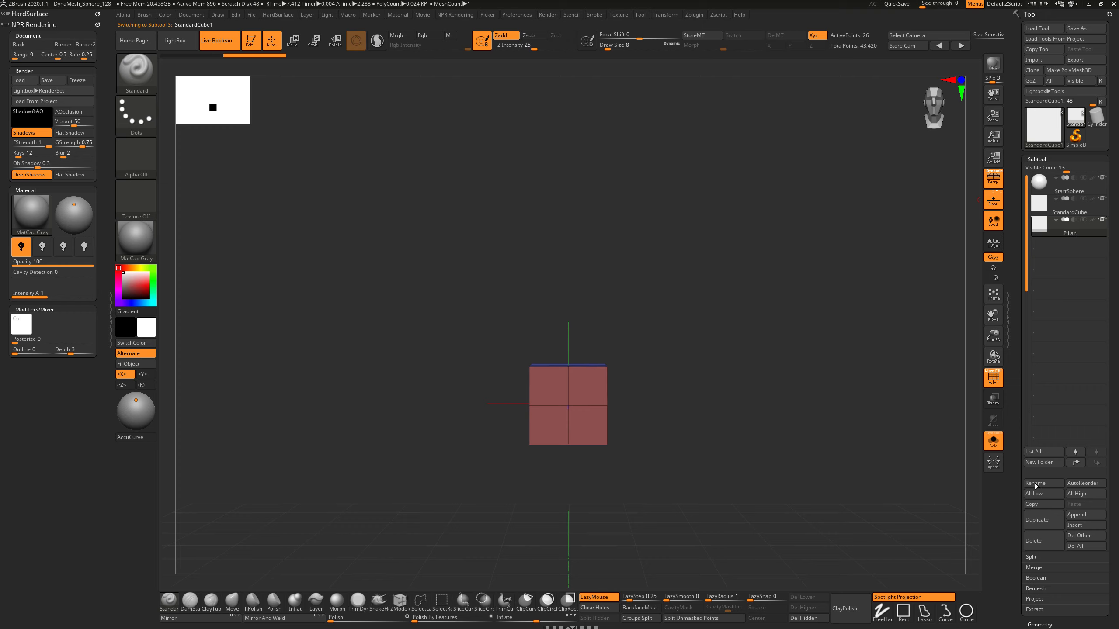
Step: Expand the Initialize settings for the Pillar while keeping the Subtool section open
drag(1014, 444, 1015, 418)
scroll(1014, 418, down, 10)
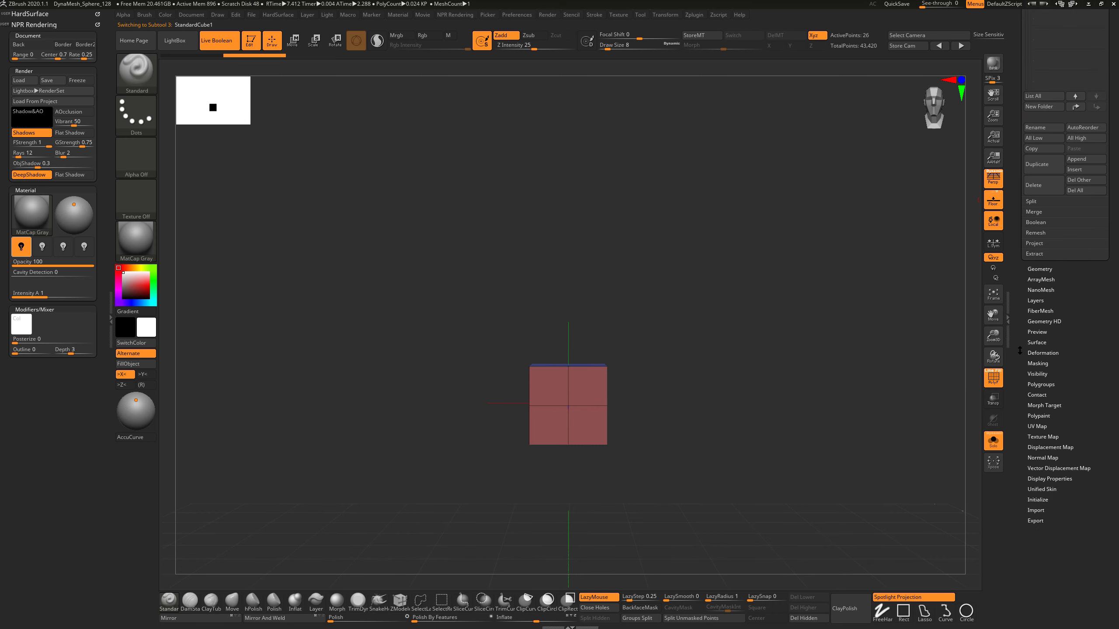
scroll(1026, 364, up, 11)
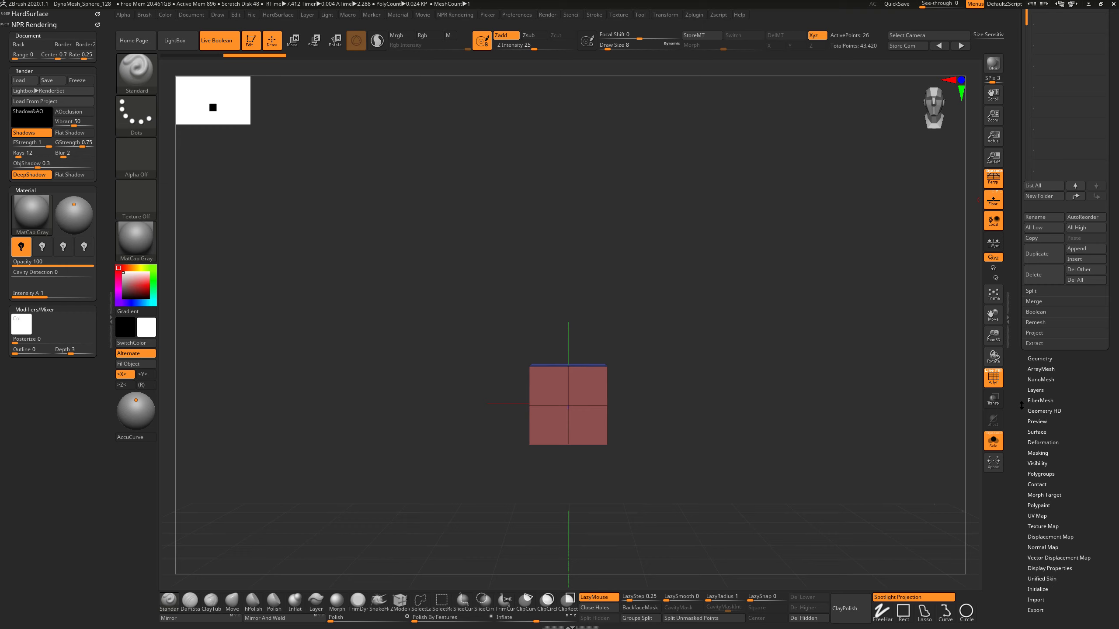
scroll(1014, 465, down, 9)
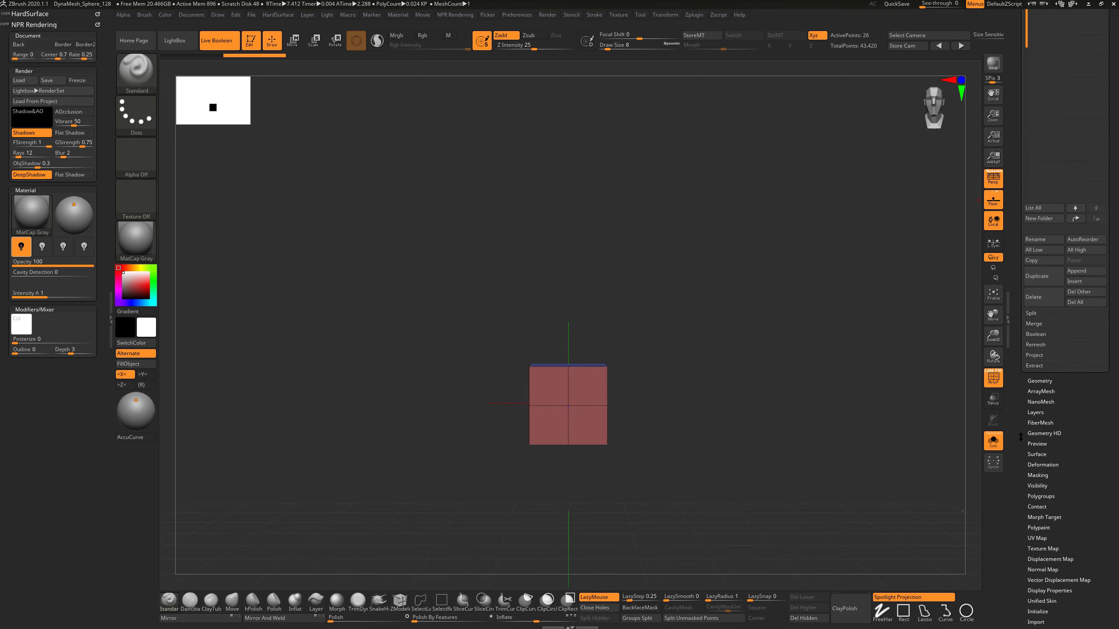
scroll(1024, 405, up, 1)
scroll(1039, 377, up, 1)
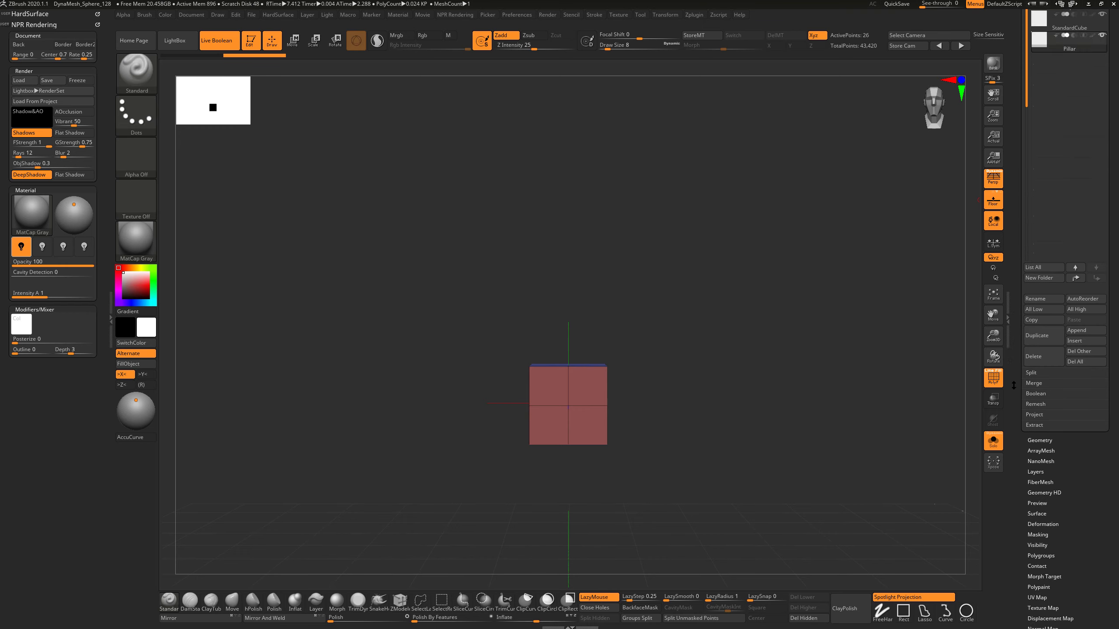
scroll(1039, 378, down, 8)
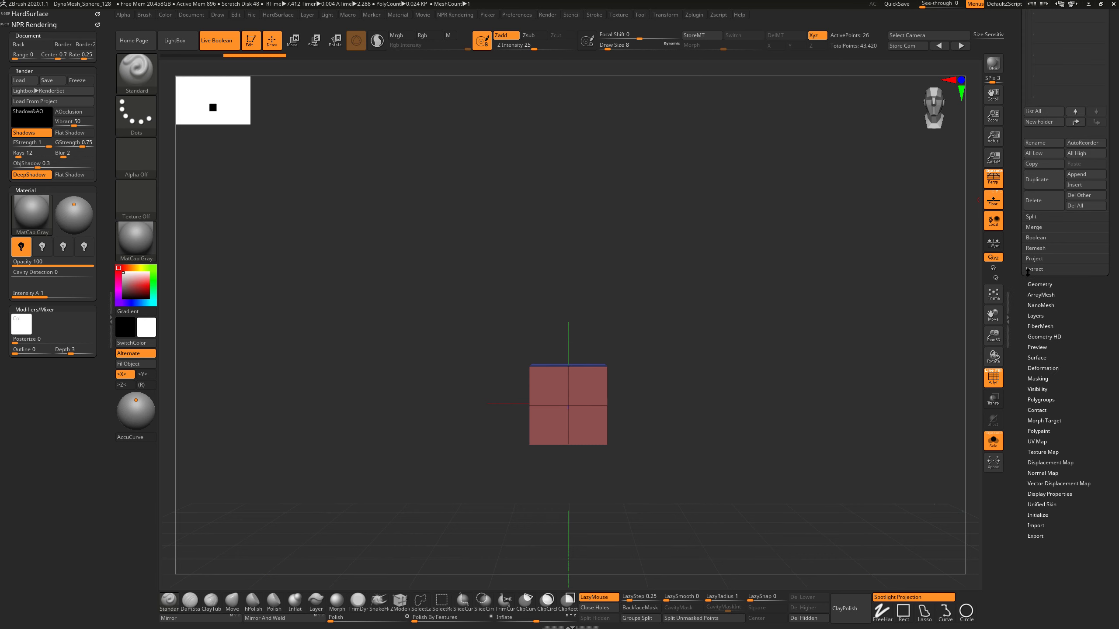
key(shift)
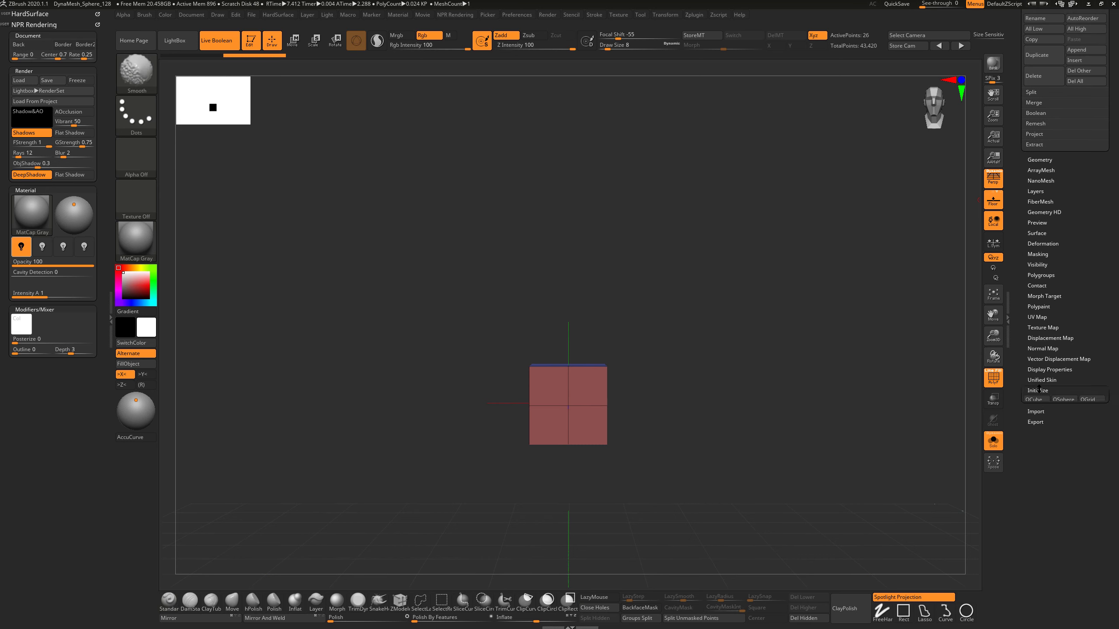
click(1039, 389)
scroll(1018, 336, up, 13)
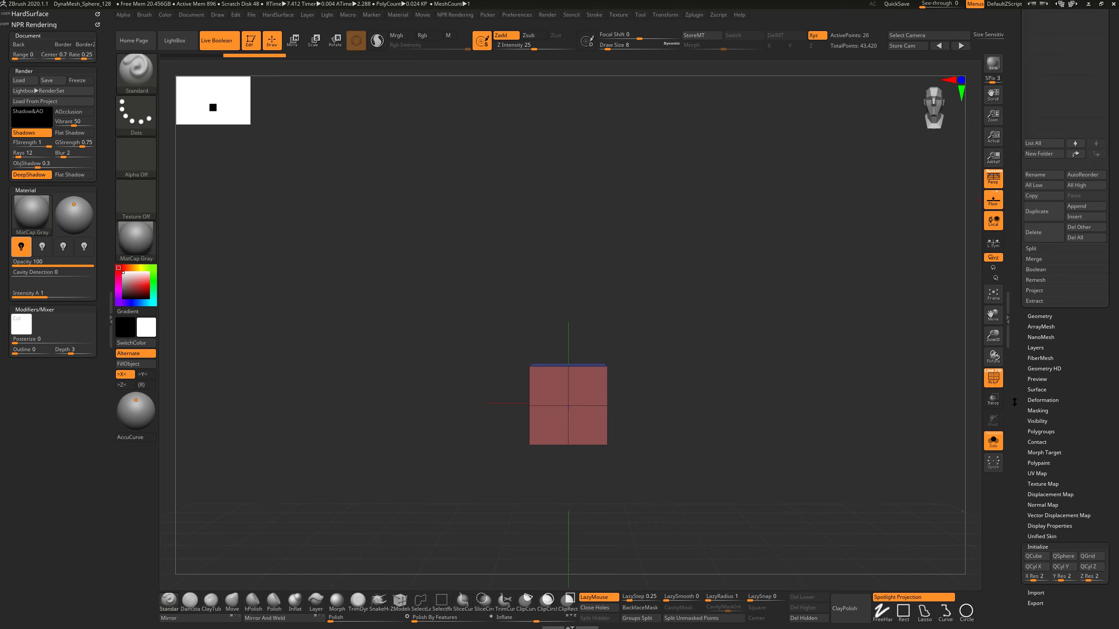
Step: Reduce the subtool list's Visible Count to 6 so that the list takes up less space
scroll(1008, 439, down, 2)
scroll(1008, 434, up, 3)
scroll(1007, 441, down, 3)
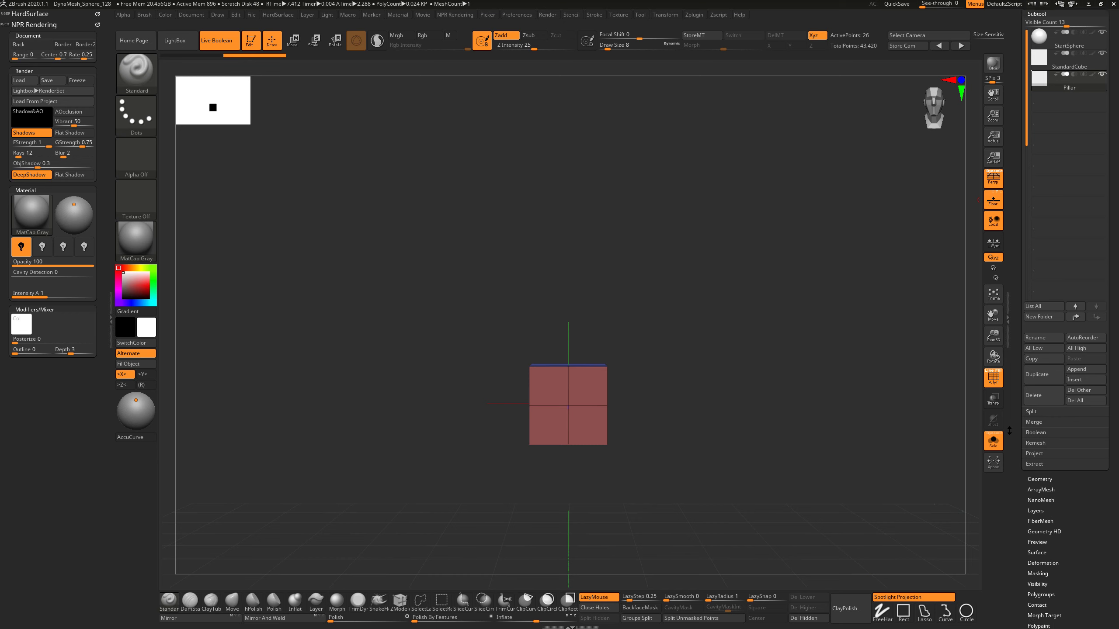
scroll(1011, 450, up, 6)
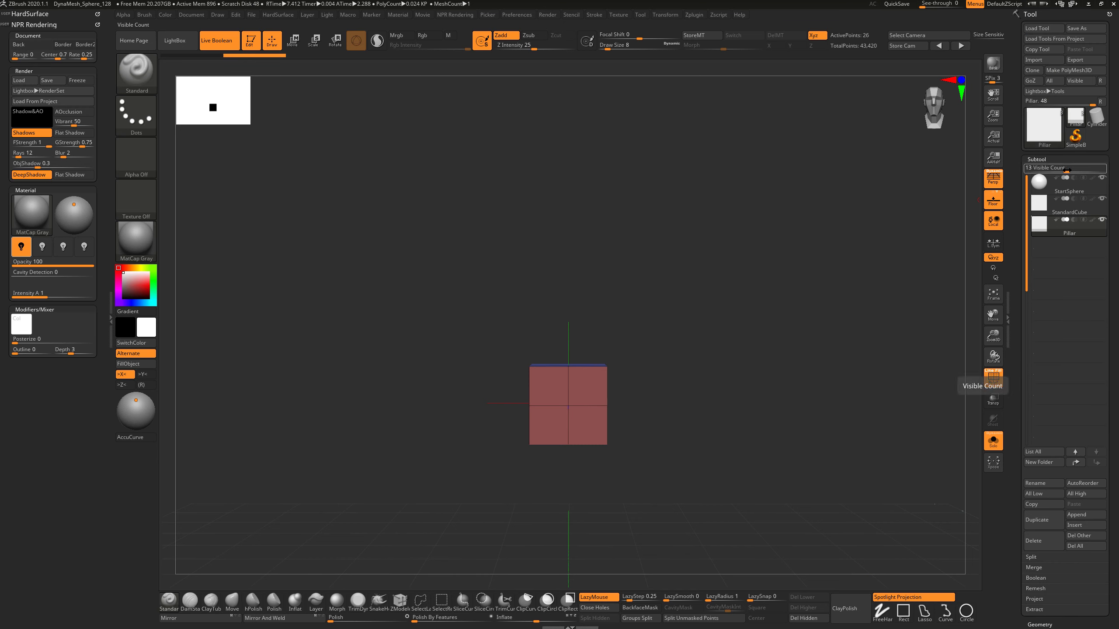
drag(1065, 170, 1050, 172)
drag(1016, 245, 1015, 199)
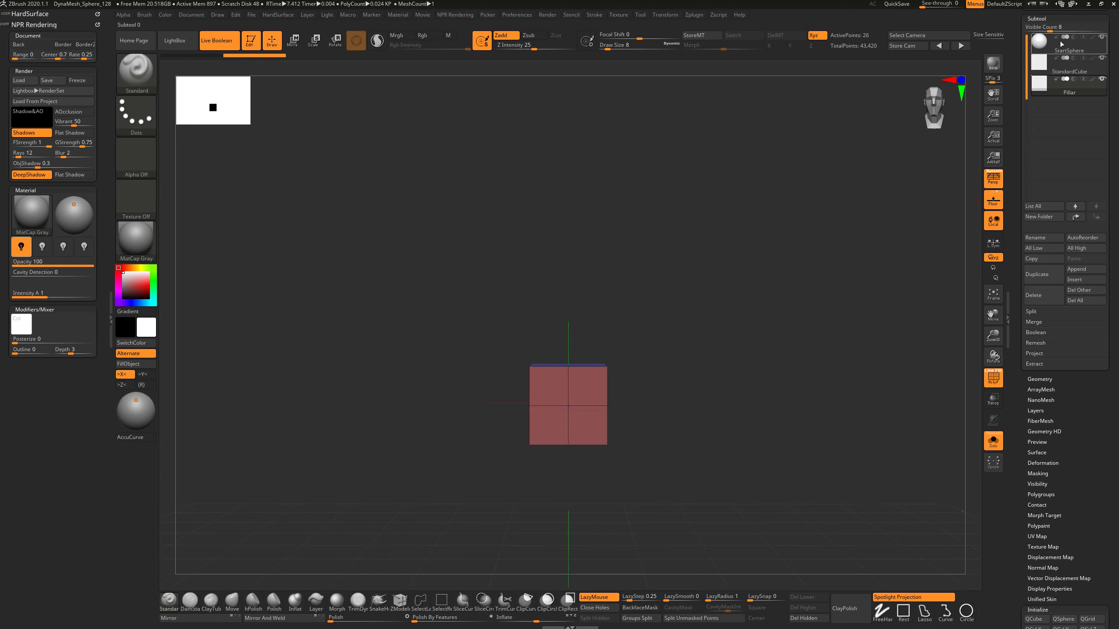
drag(1050, 30, 1043, 30)
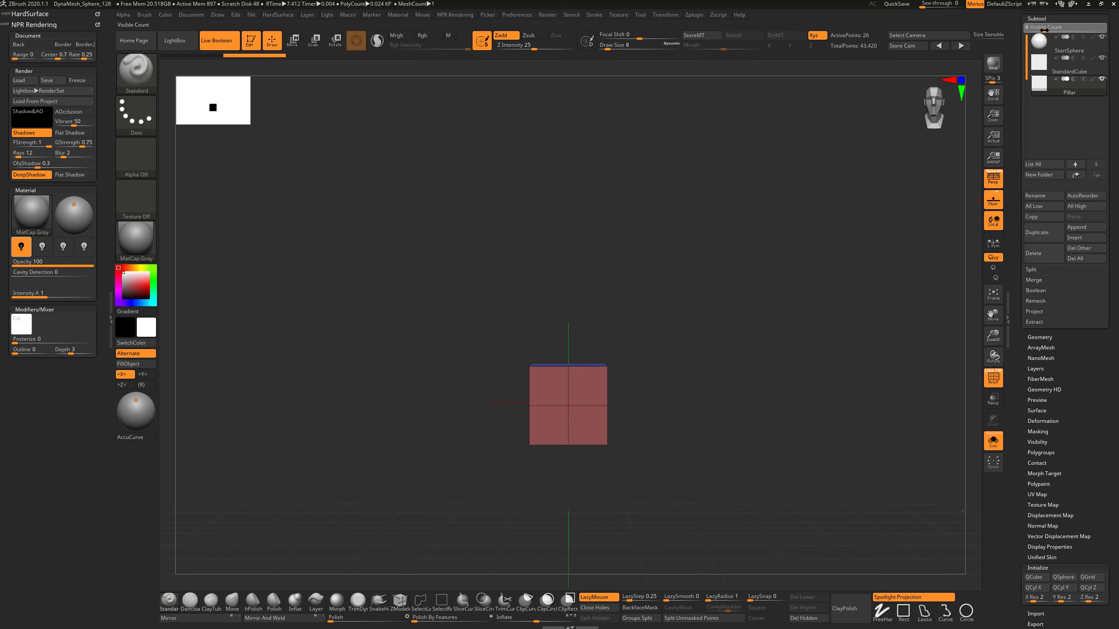
drag(1018, 135, 1016, 144)
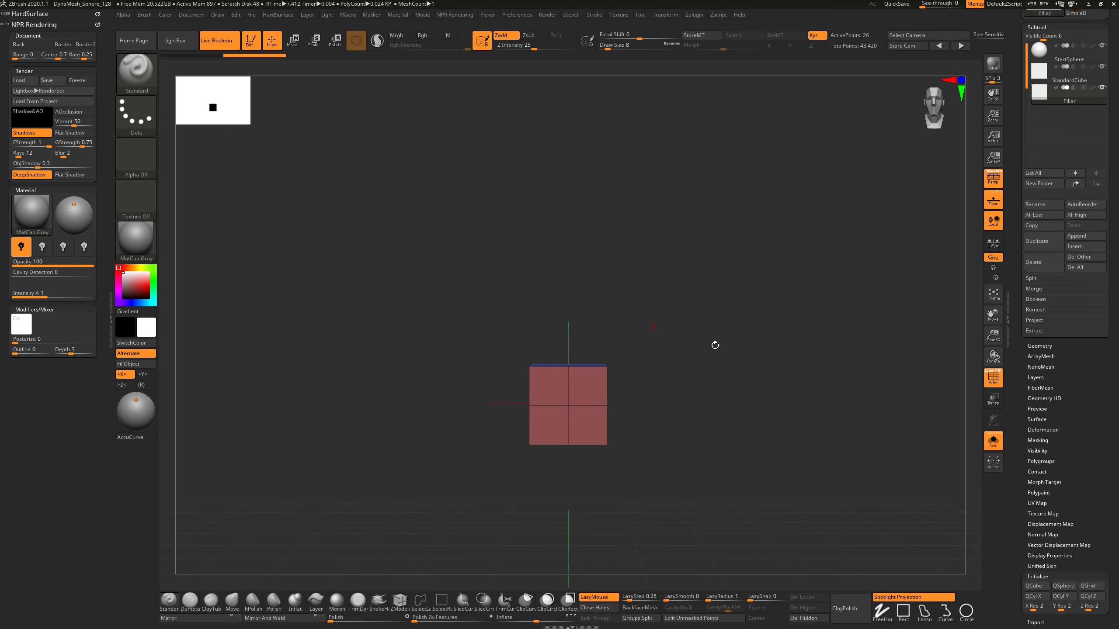
Step: Rebuild the Pillar subtool as a QCube with a Y resolution of 12
drag(710, 352, 748, 377)
mouse_move(771, 420)
alt+mouse_down()
mouse_move(729, 401)
mouse_move(739, 420)
mouse_move(775, 423)
mouse_move(766, 421)
alt+mouse_up()
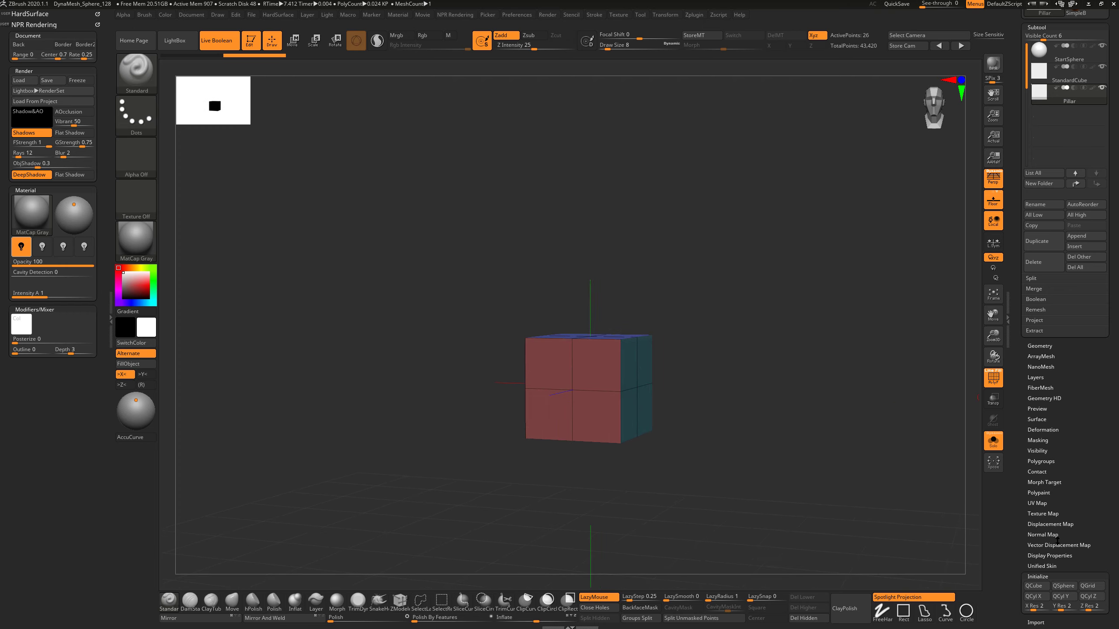
click(1065, 607)
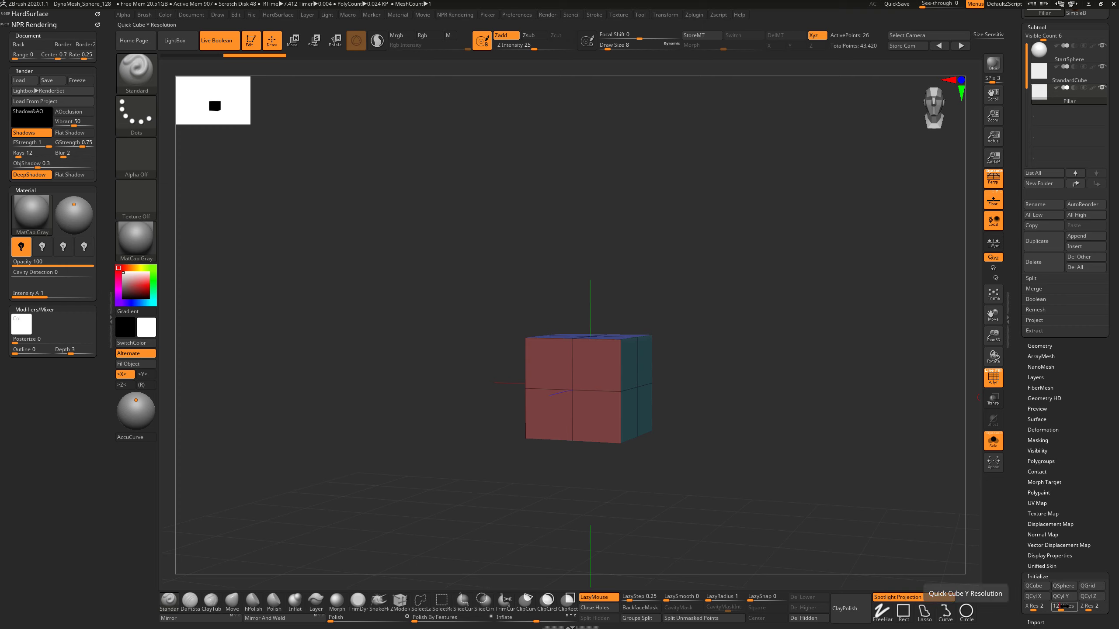
click(1039, 586)
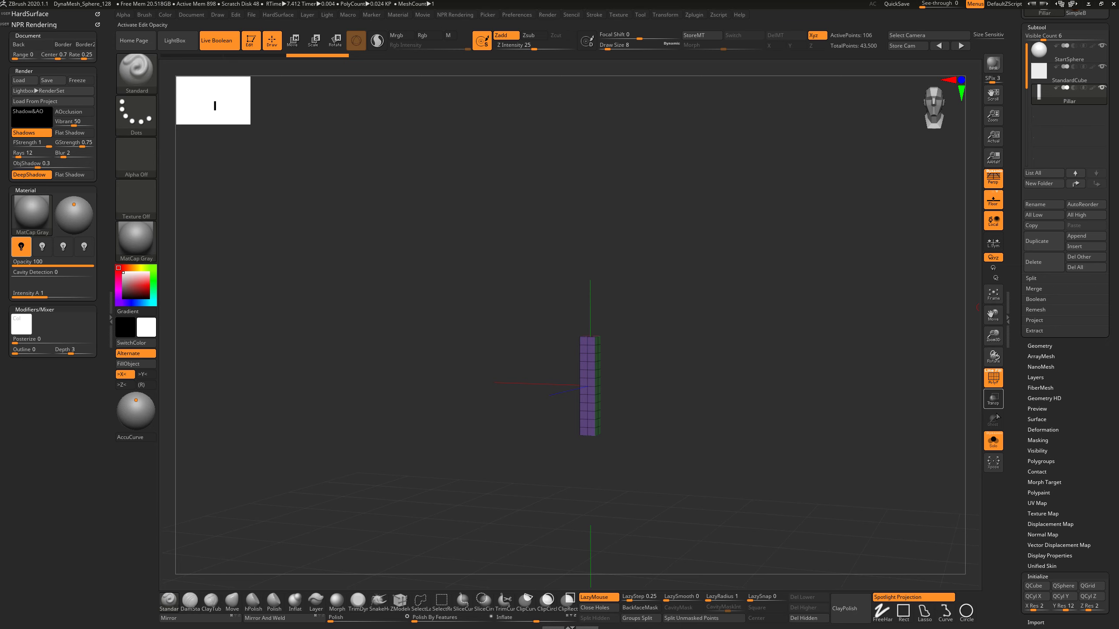
Step: Turn off Solo mode and hide the StartSphere subtool
click(993, 444)
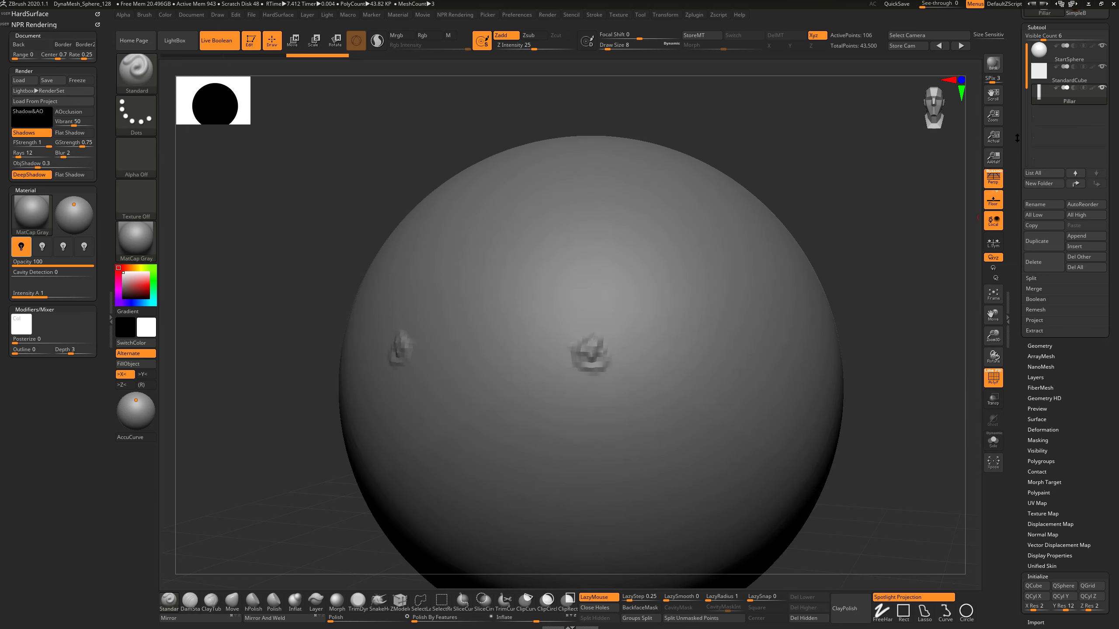
drag(1017, 138, 1022, 239)
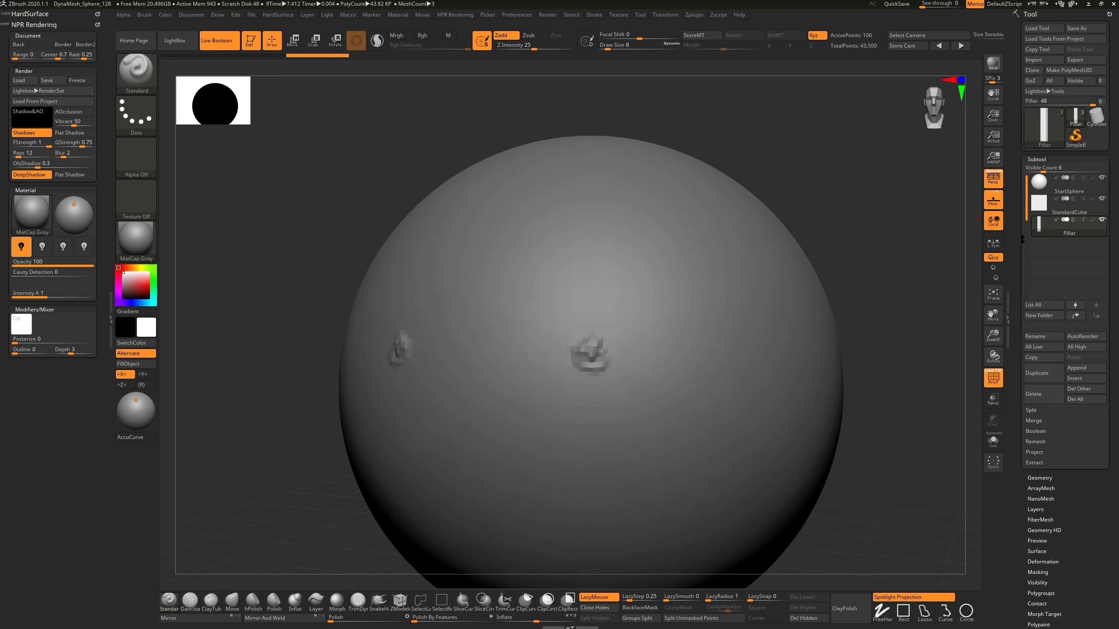
click(1102, 180)
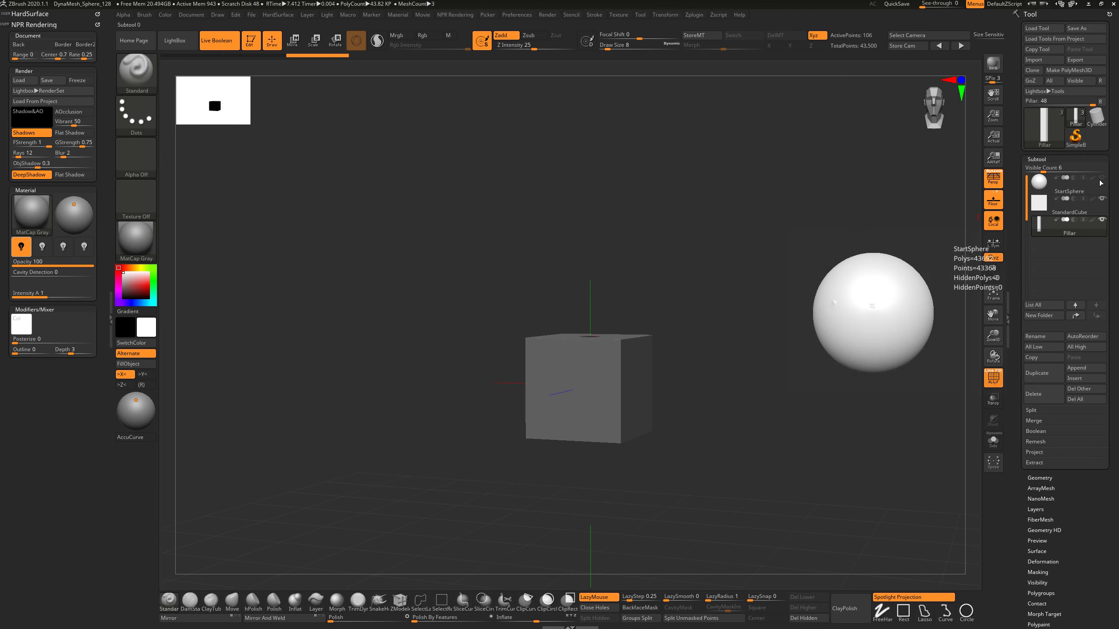
alt+drag(784, 342, 806, 364)
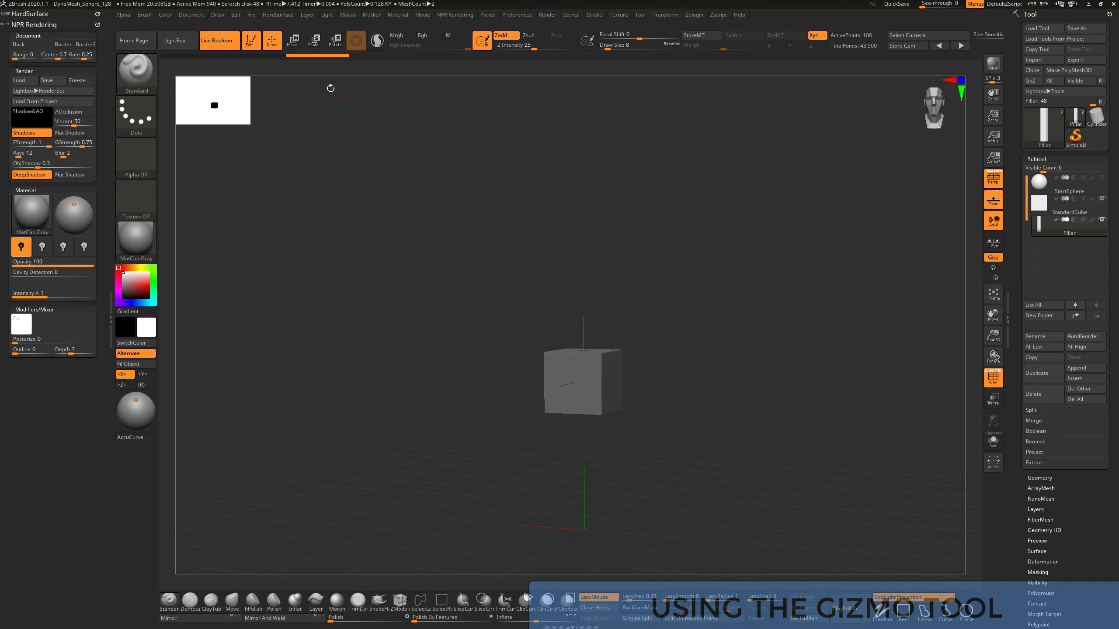
Step: Activate Move, try a vertical transpose line over the cube, and switch back to Gizmo 3D
click(296, 43)
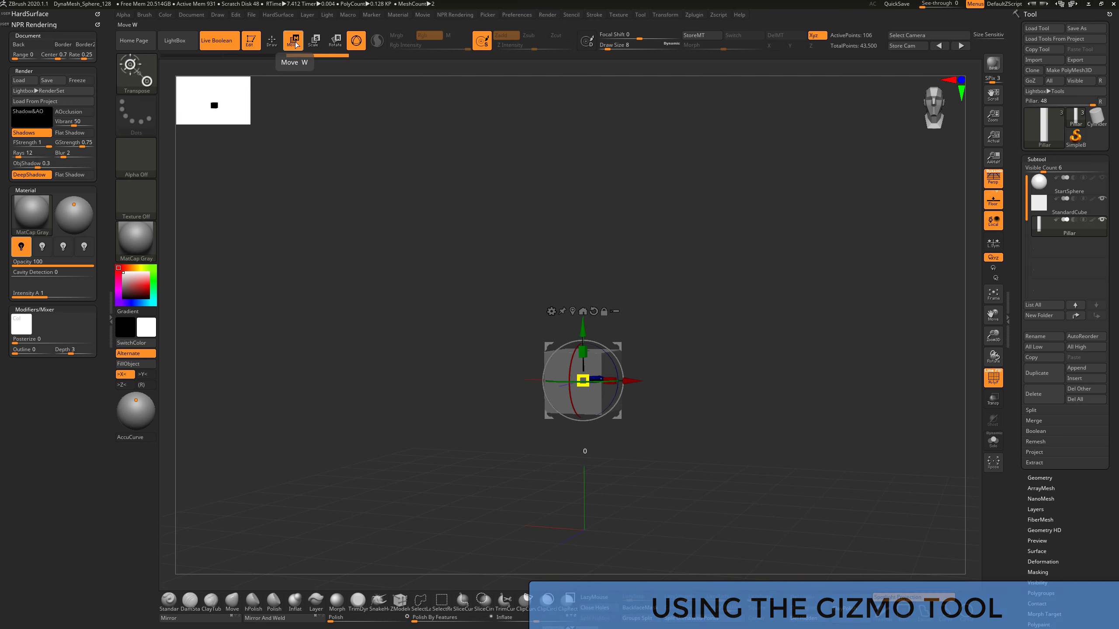
click(357, 41)
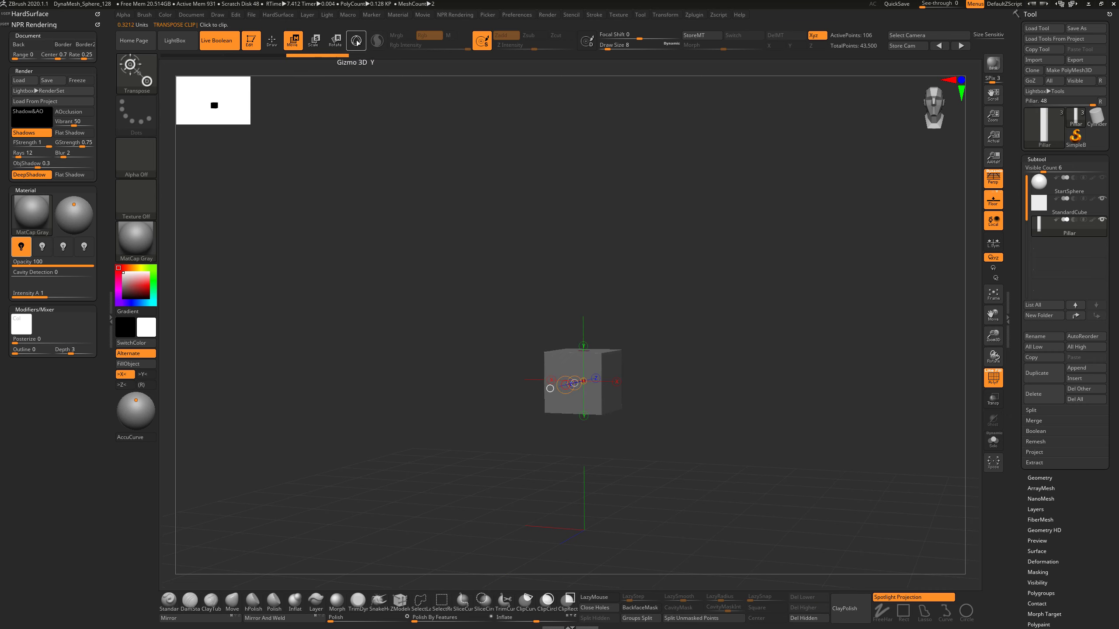
click(357, 42)
click(356, 41)
shift+drag(624, 288, 634, 289)
shift+drag(605, 392, 604, 269)
drag(562, 222, 534, 224)
alt+drag(649, 250, 718, 308)
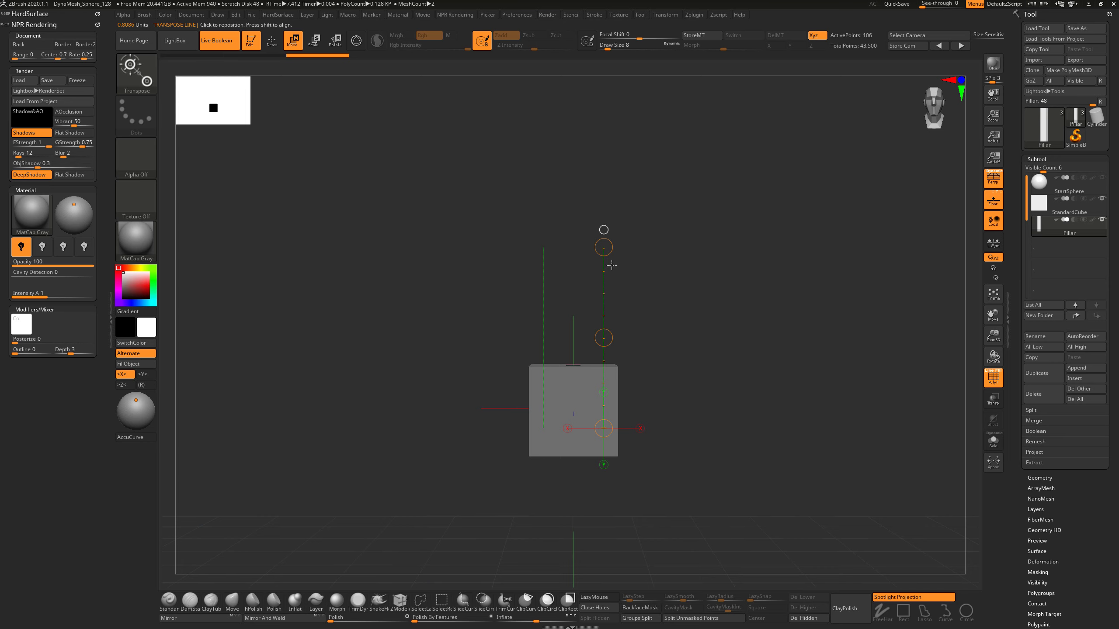
click(356, 46)
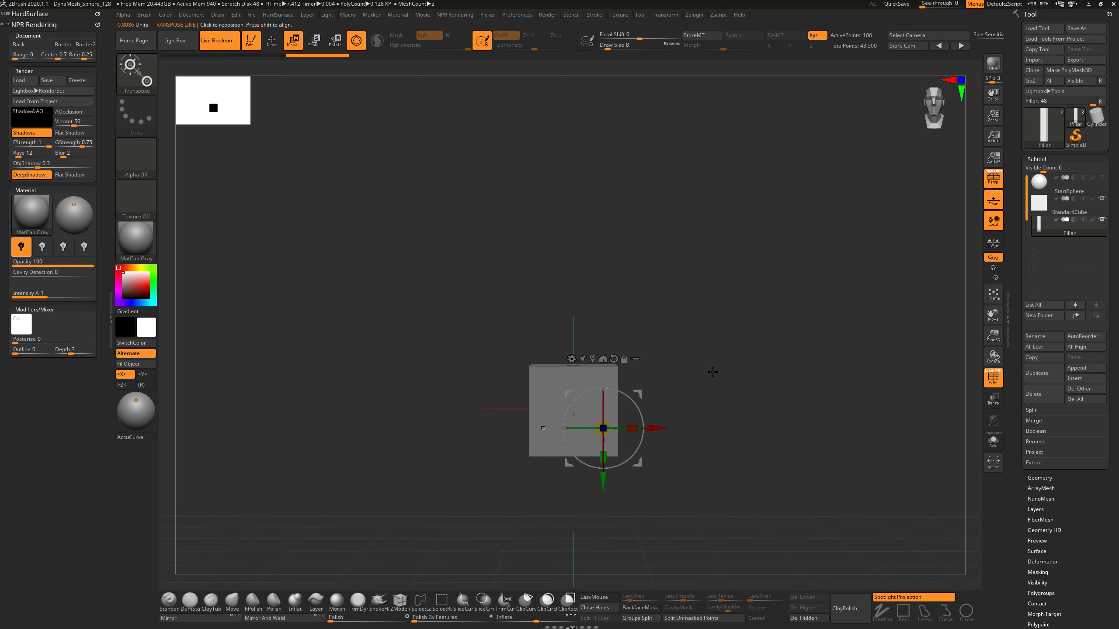
Step: Isolate the Pillar subtool in Solo mode and view it straight from the front
alt+drag(713, 372, 719, 388)
right_drag(784, 398, 780, 410)
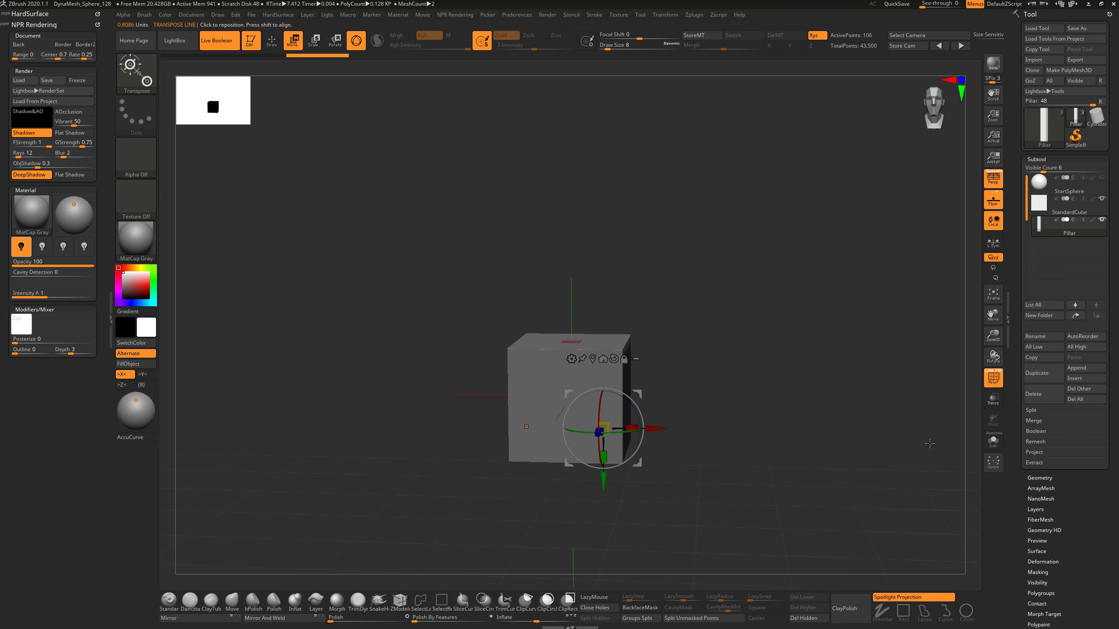
click(993, 440)
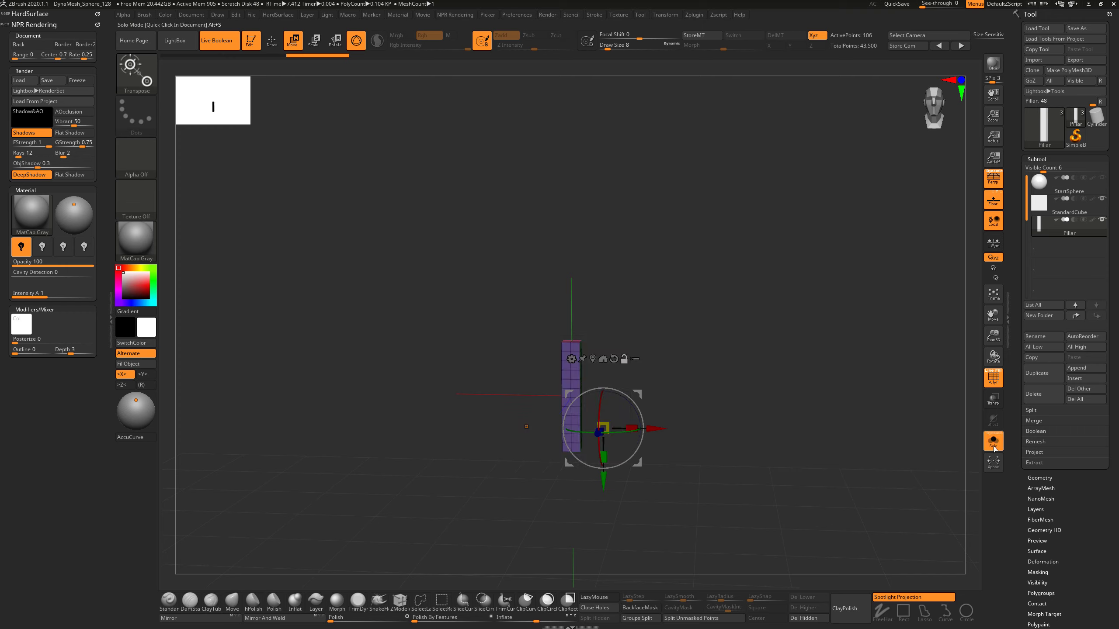
shift+drag(768, 406, 773, 405)
alt+drag(718, 374, 616, 370)
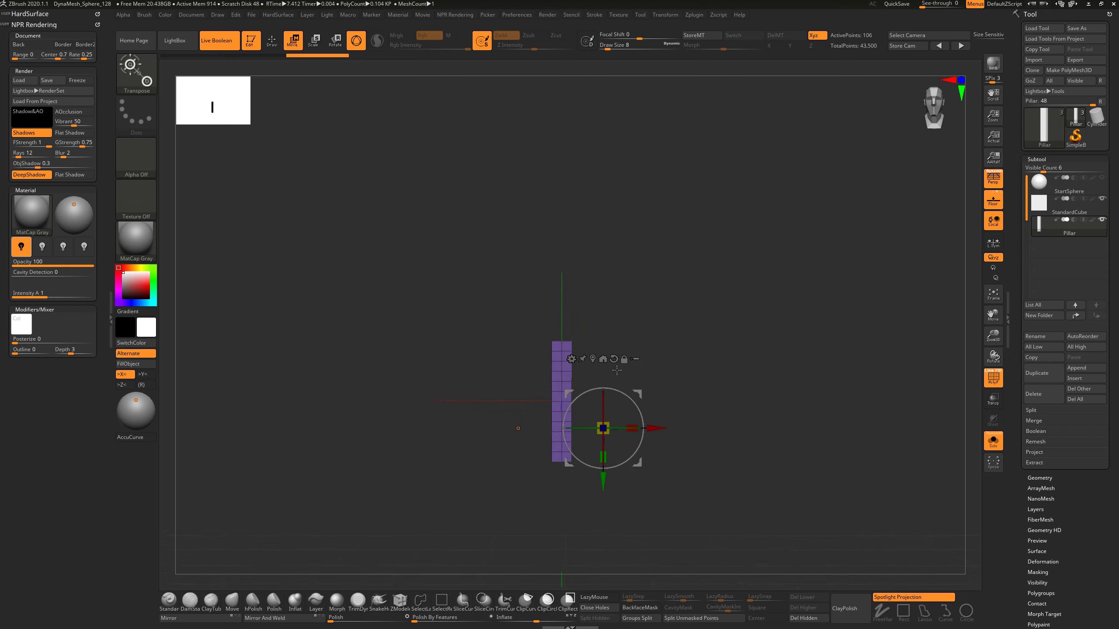
Step: Centre the gizmo on the unmasked pillar mesh and reset its orientation
alt+click(593, 357)
alt+click(557, 331)
drag(720, 360, 741, 411)
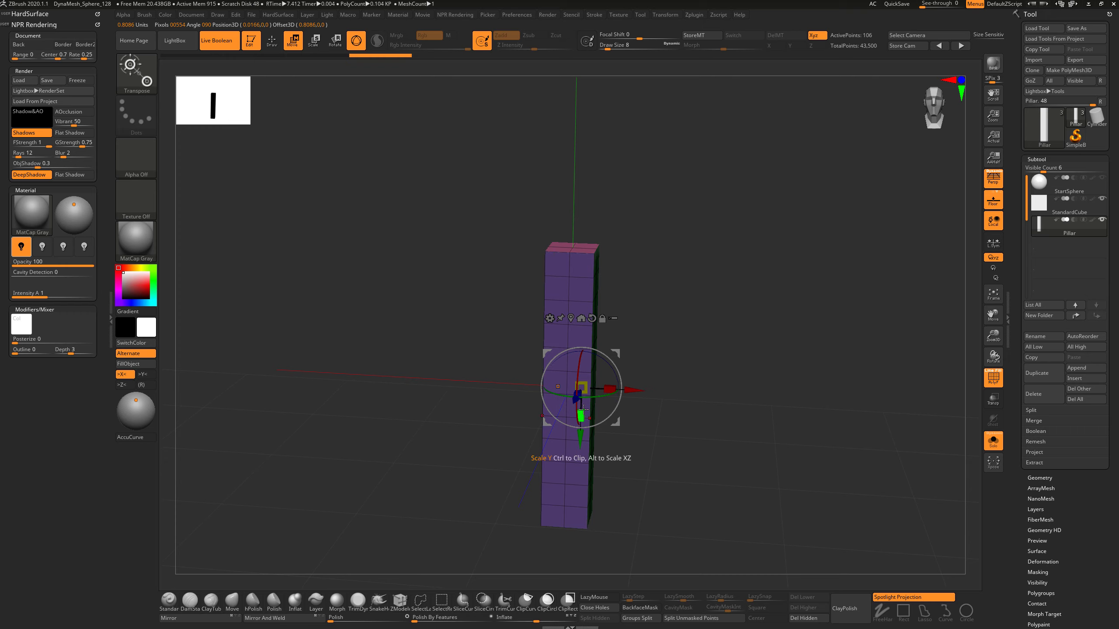
click(570, 318)
click(590, 318)
mouse_move(664, 367)
shift+mouse_down()
mouse_move(672, 361)
mouse_move(658, 386)
shift+mouse_up()
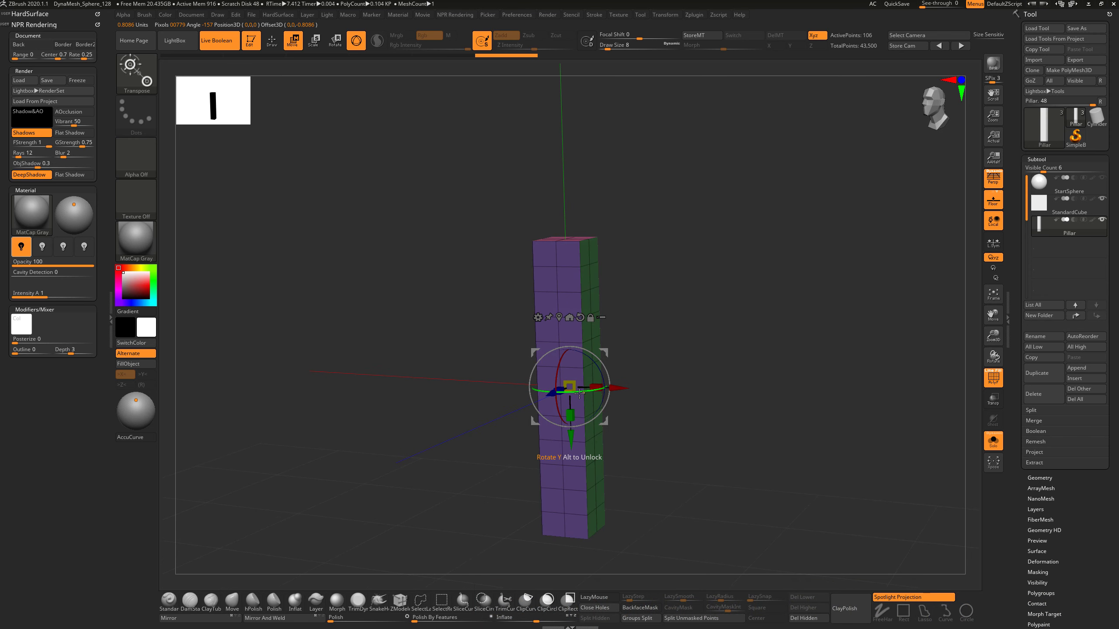
Step: Try moving the pillar along X and scaling it uniformly with the gizmo, undoing each change
drag(617, 388, 647, 390)
key(ctrl+z)
drag(573, 386, 766, 441)
key(ctrl+z)
Step: Turn off Solo mode to compare the pillar with the StandardCube
alt+drag(834, 441, 749, 422)
click(994, 442)
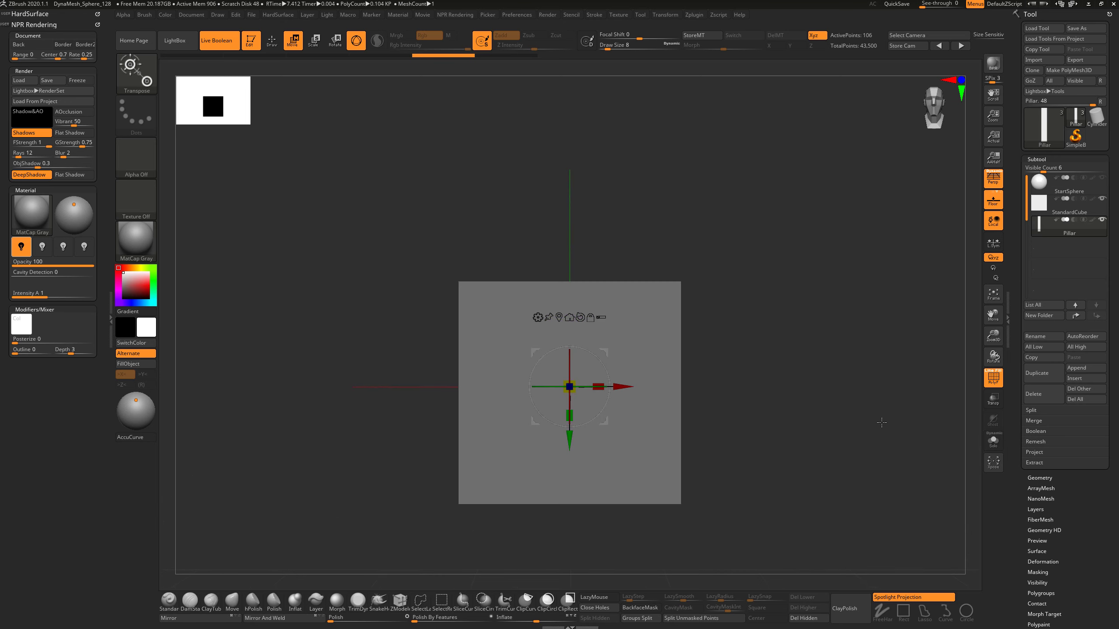
Step: Try scaling the pillar uniformly with the gizmo by about 5.99, and undo the scaling
drag(584, 385, 899, 462)
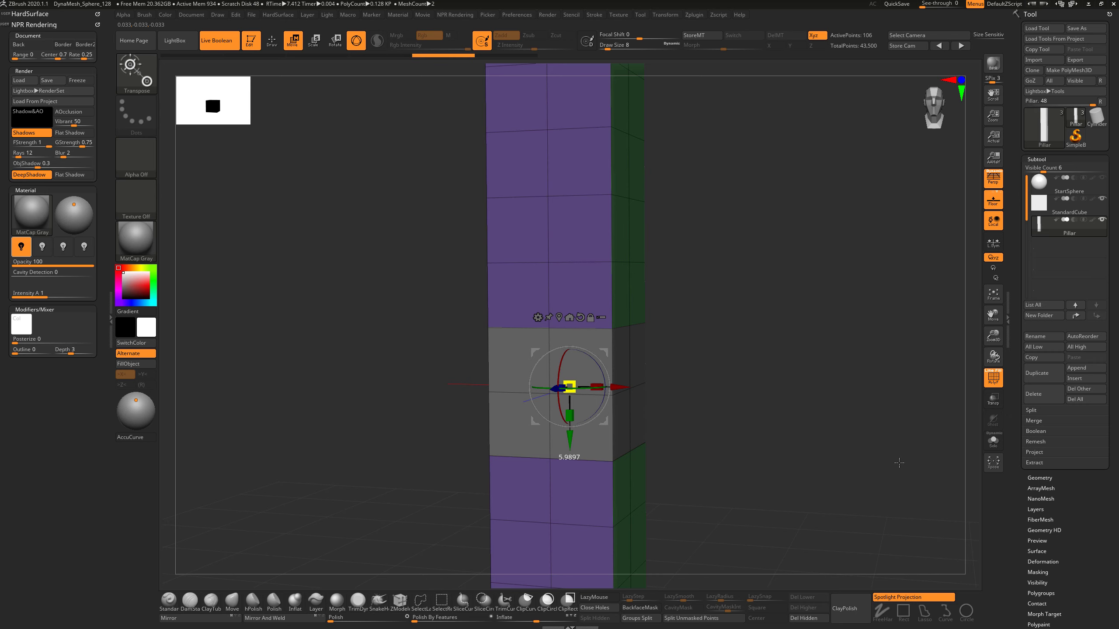
drag(899, 463, 899, 463)
key(ctrl+z)
drag(677, 408, 730, 439)
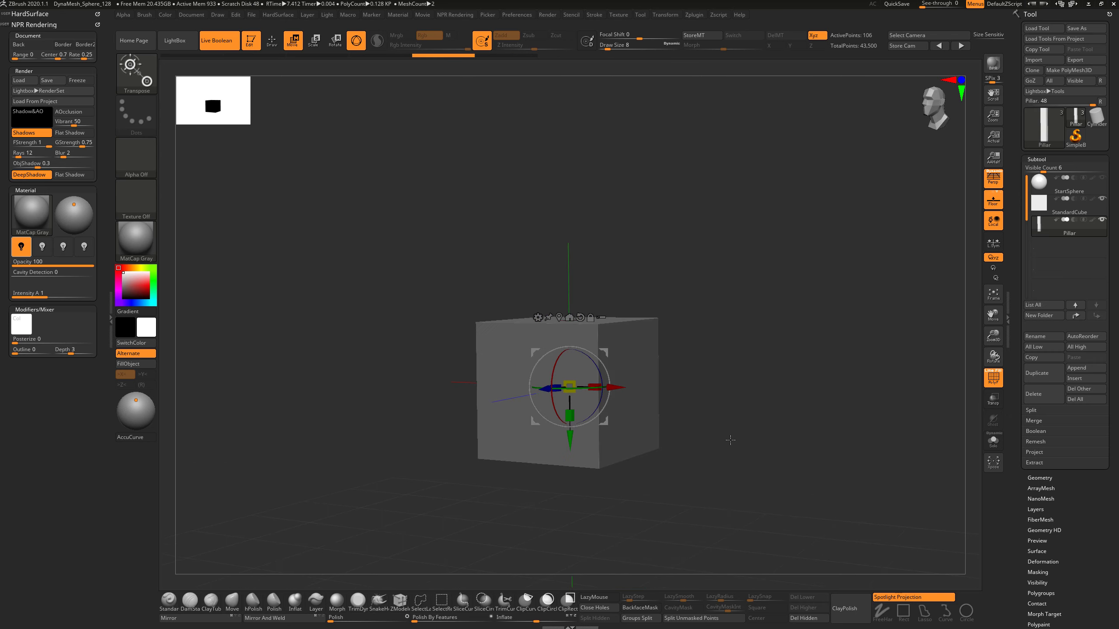
Step: Enlarge the pillar uniformly on all axes with the Size deformation, and undo the last enlargement
drag(1019, 465, 1003, 387)
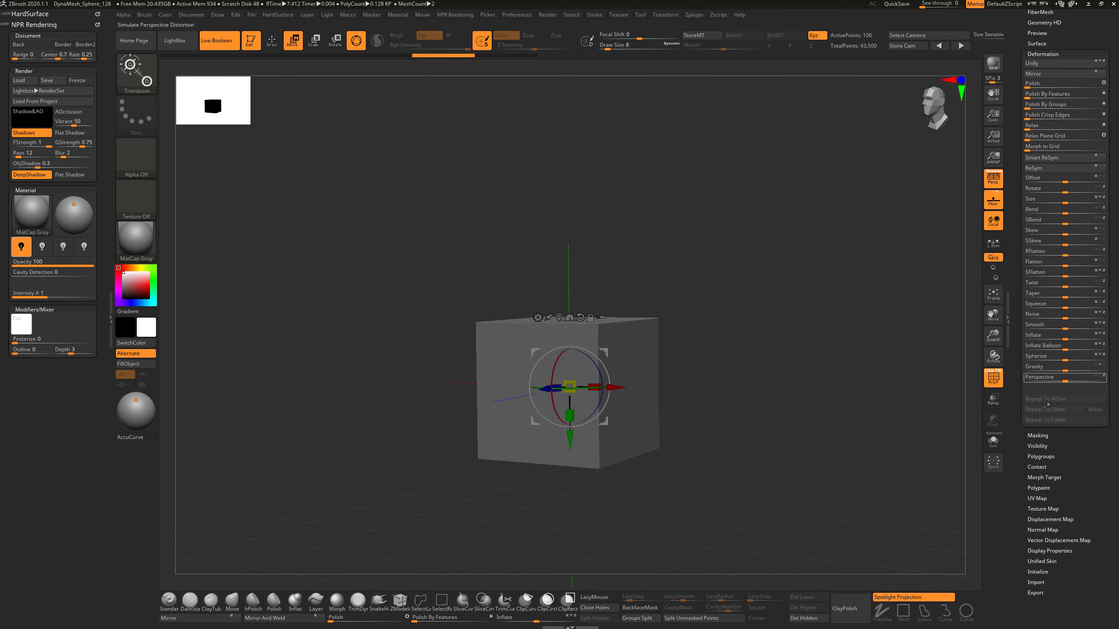
drag(1014, 216, 1018, 364)
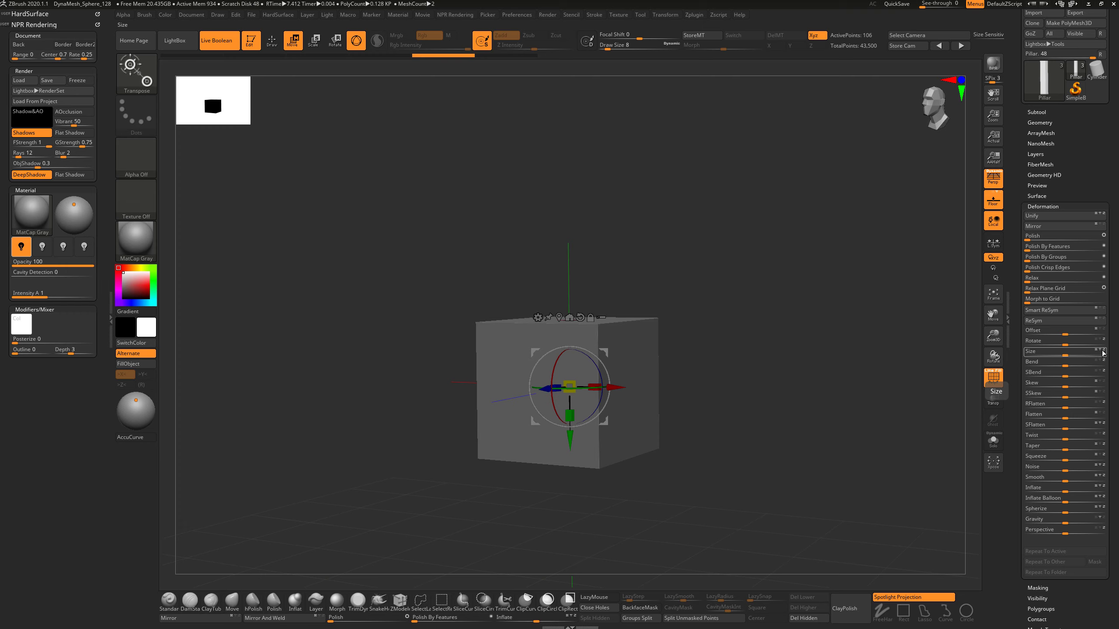
mouse_move(1065, 355)
mouse_down()
mouse_move(1117, 366)
mouse_move(1075, 355)
mouse_move(1084, 356)
mouse_up()
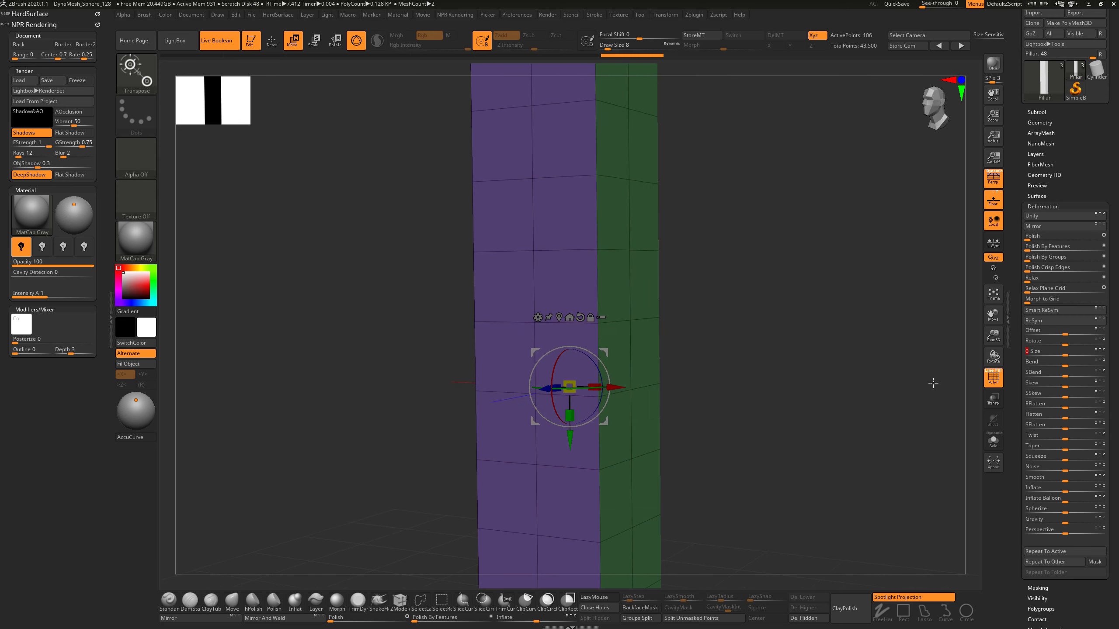
key(ctrl+z)
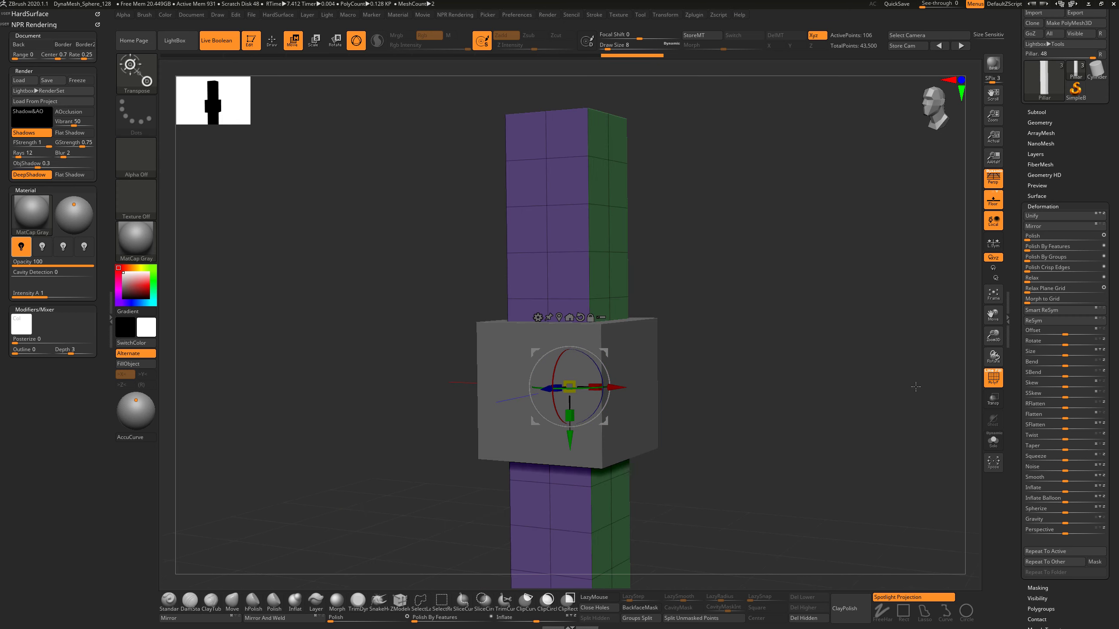
Step: Enlarge the pillar uniformly with the Size deformation until its width matches the StandardCube, and inspect it from the front and side
click(1050, 353)
key(Return)
alt+drag(772, 375, 713, 378)
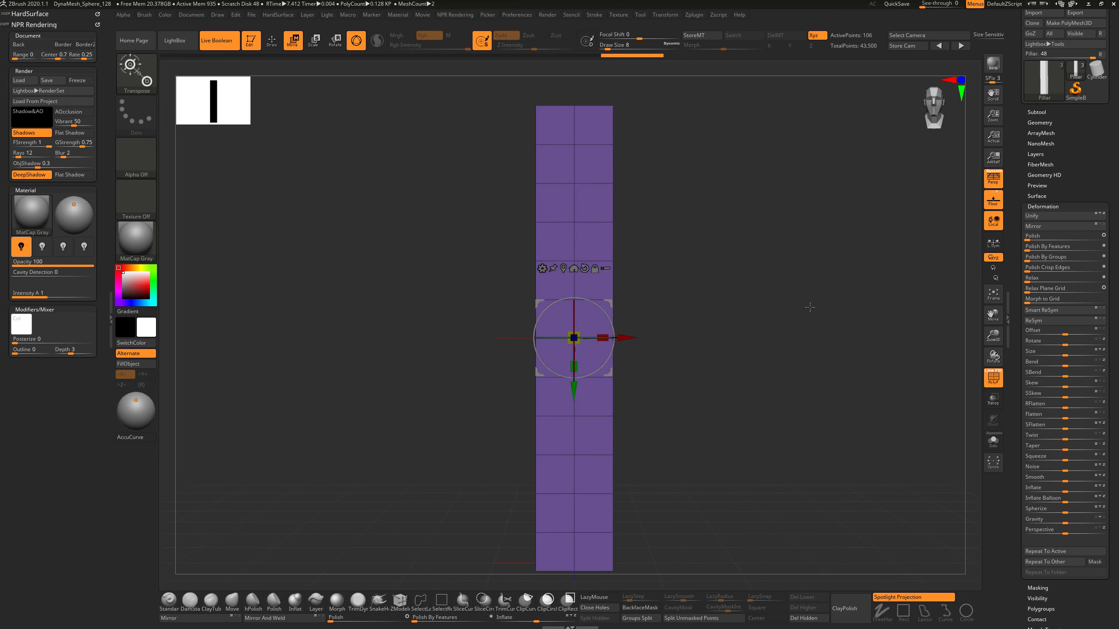
drag(777, 334, 758, 369)
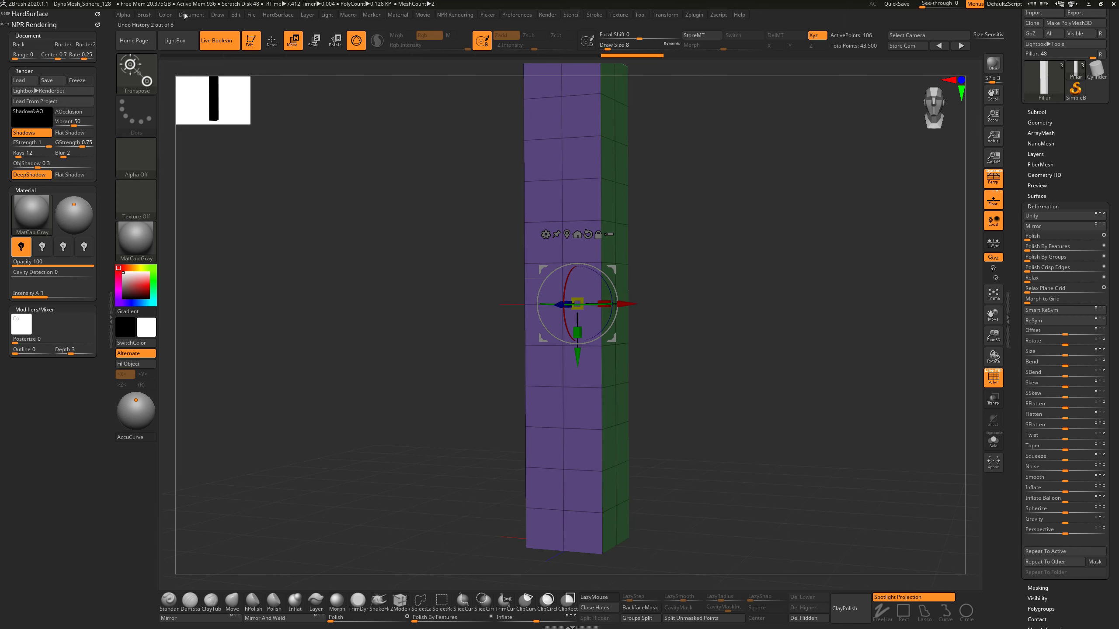
click(216, 15)
shift+drag(723, 379, 726, 380)
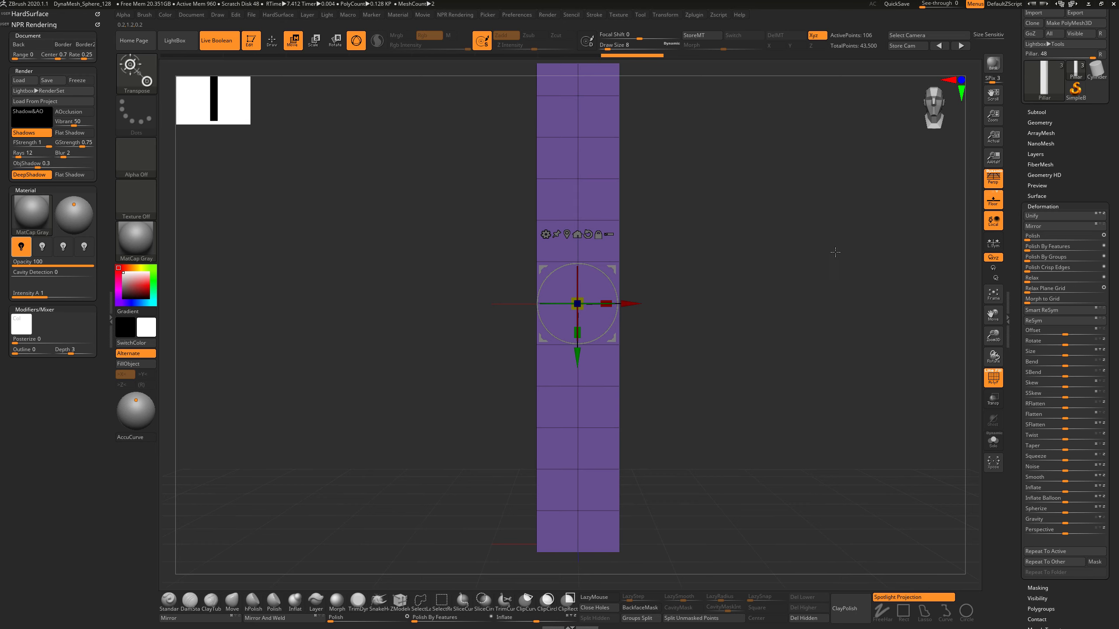
drag(743, 248, 731, 250)
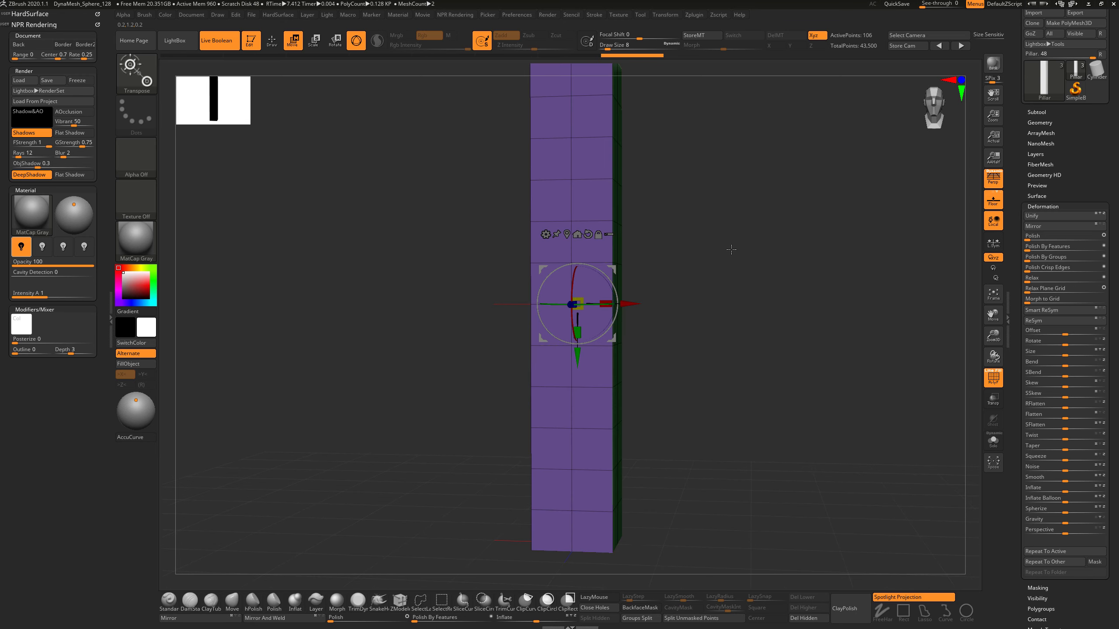
Step: Select the StandardCube subtool and move only its gizmo up along Y and sideways about 0.49 along X, clear of the mesh
click(1037, 112)
click(1039, 158)
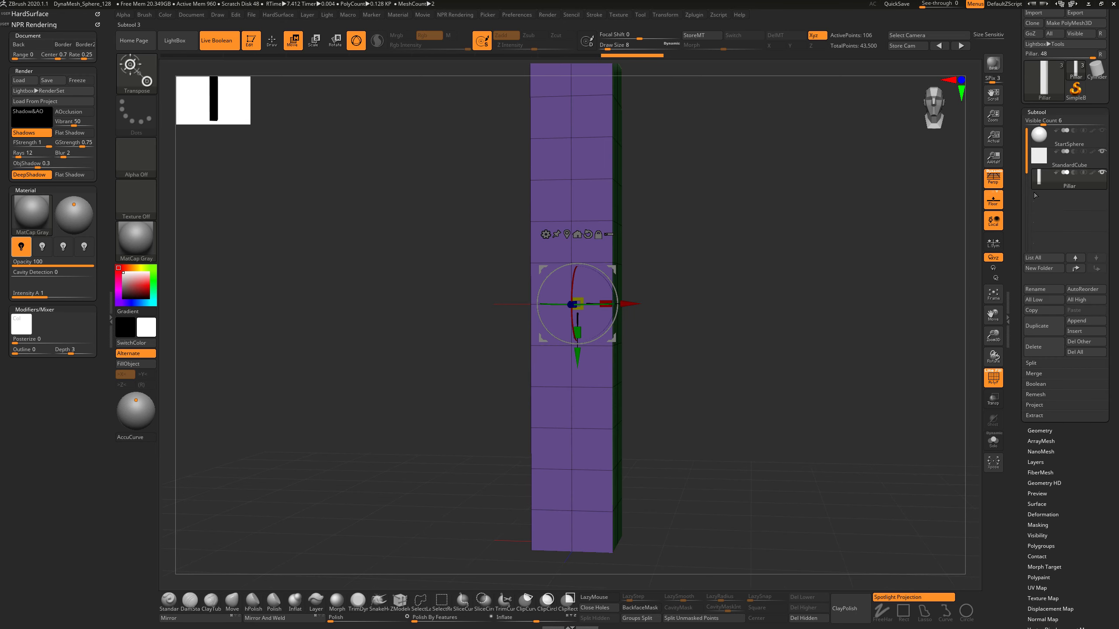
alt+drag(658, 296, 691, 286)
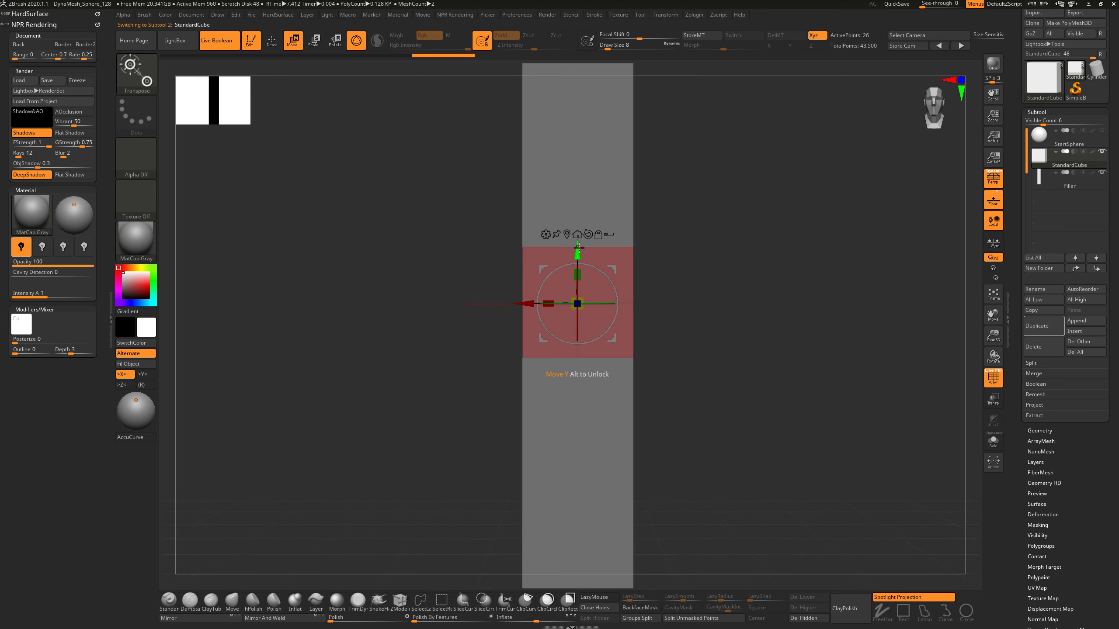
drag(726, 264, 724, 276)
alt+drag(579, 253, 585, 164)
alt+drag(524, 227, 657, 227)
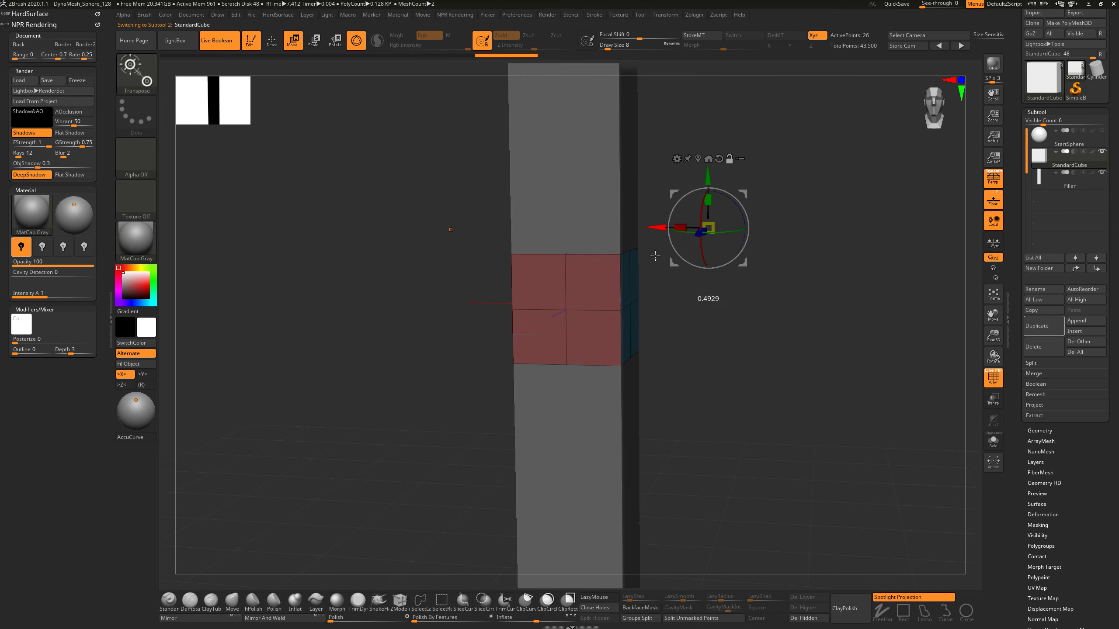
Step: Recenter the displaced gizmo on the StandardCube, undoing the attempt that shifts the cube itself
drag(732, 202, 731, 235)
key(ctrl+z)
key(ctrl+z)
key(ctrl+z)
key(ctrl+z)
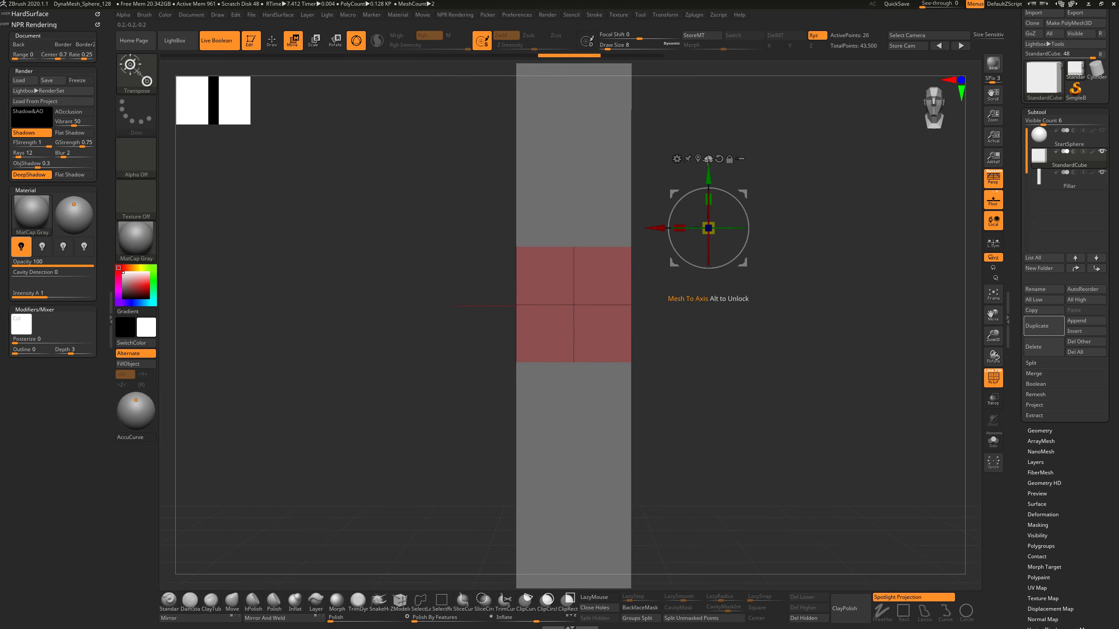
click(708, 158)
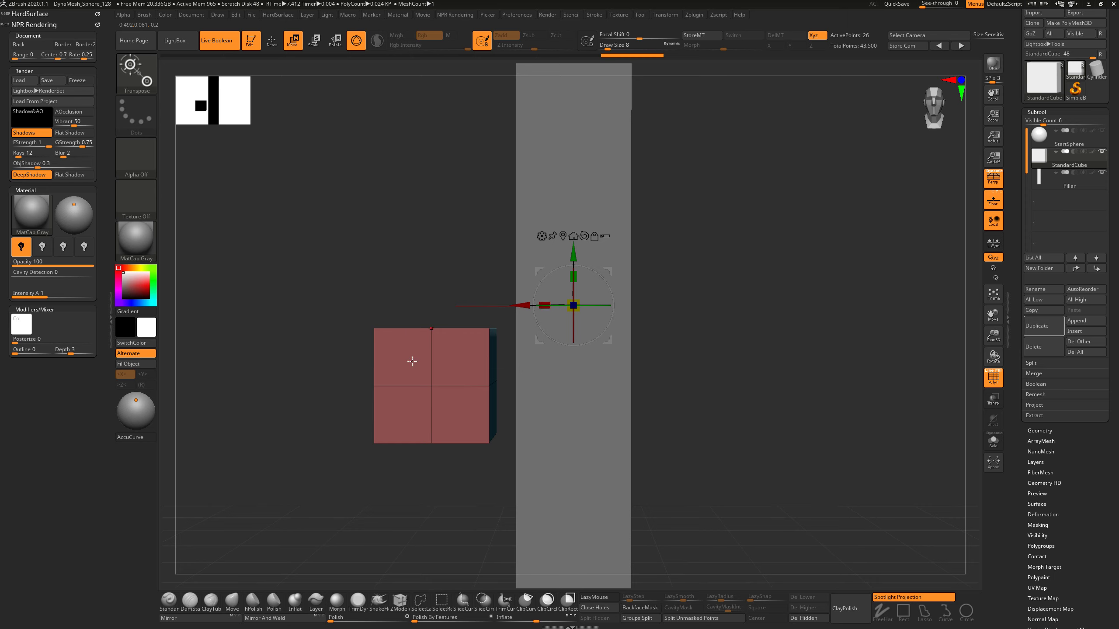
key(ctrl+z)
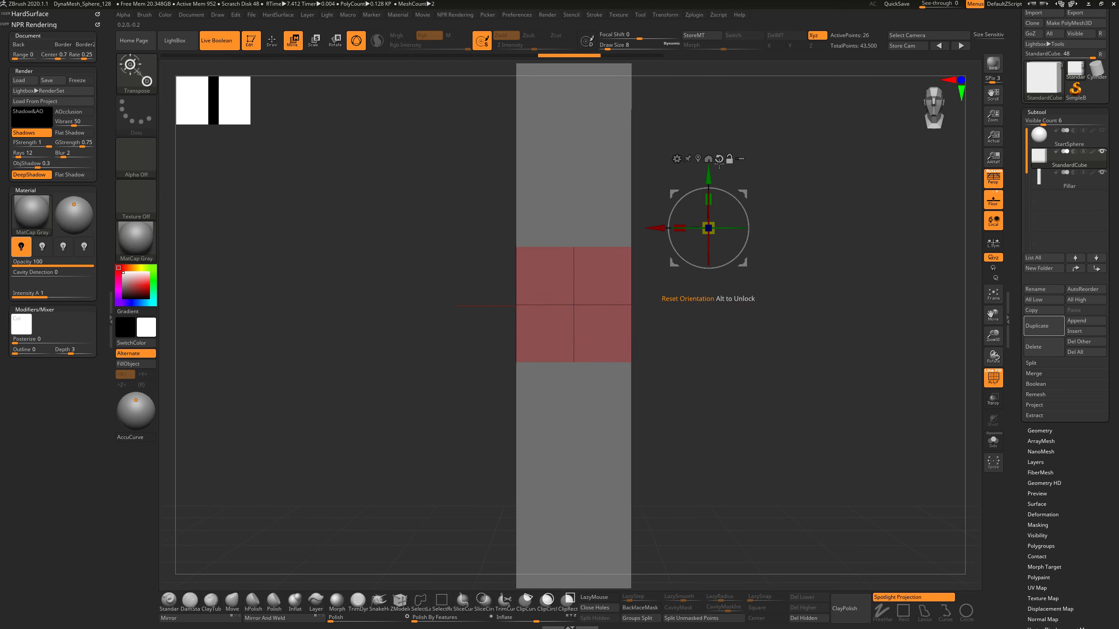
click(708, 158)
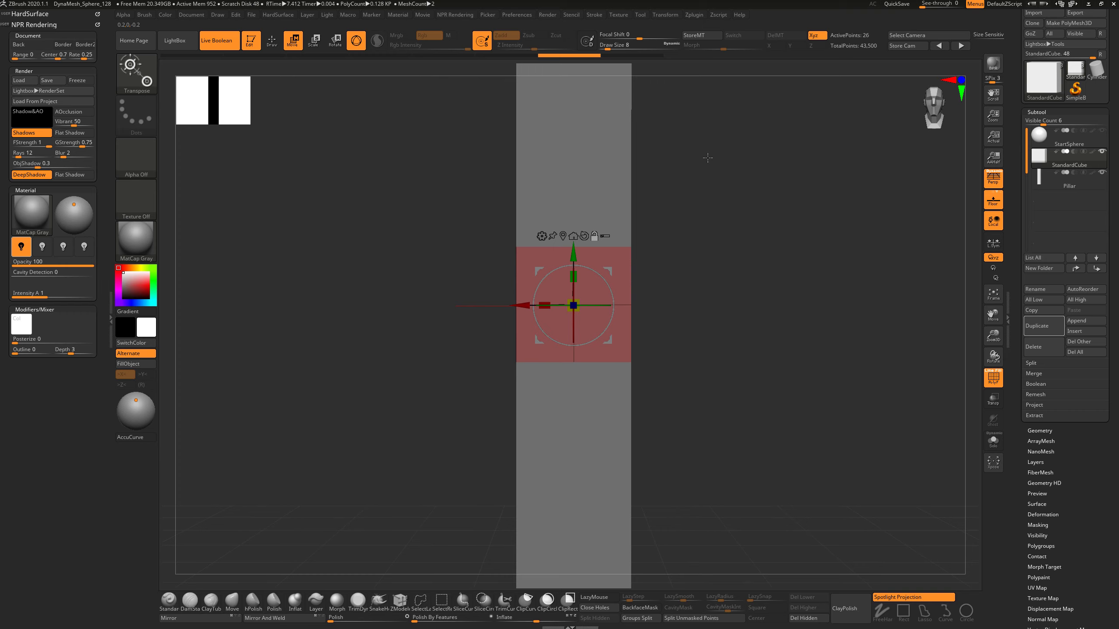
Step: Compare the cube and pillar with perspective on and off, leaving perspective turned off
drag(762, 247, 724, 322)
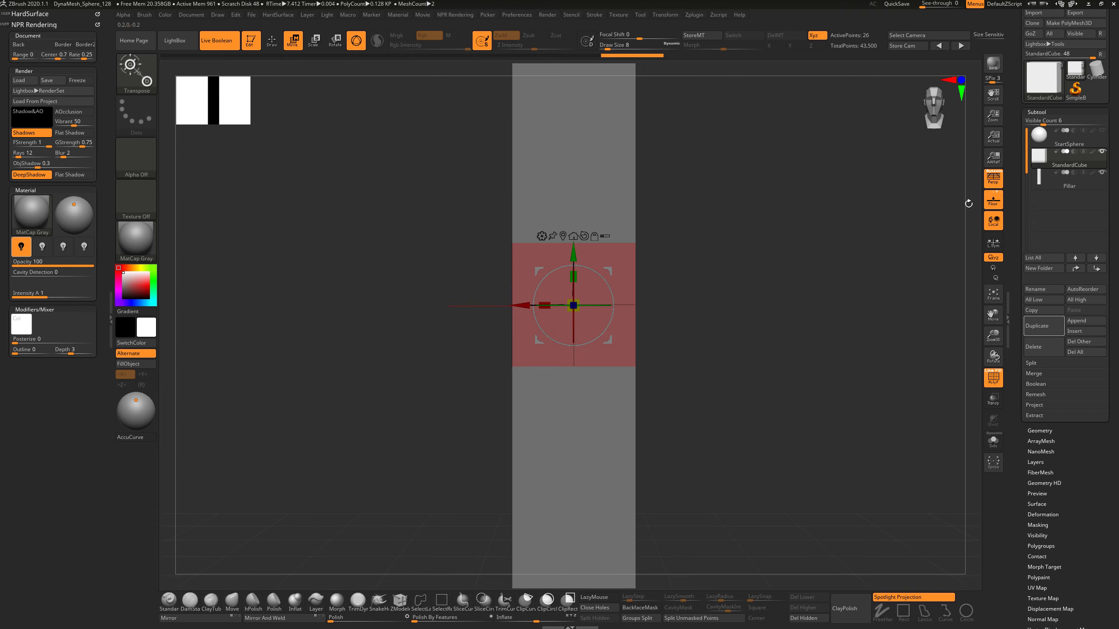
click(993, 178)
key(p)
key(p)
key(p)
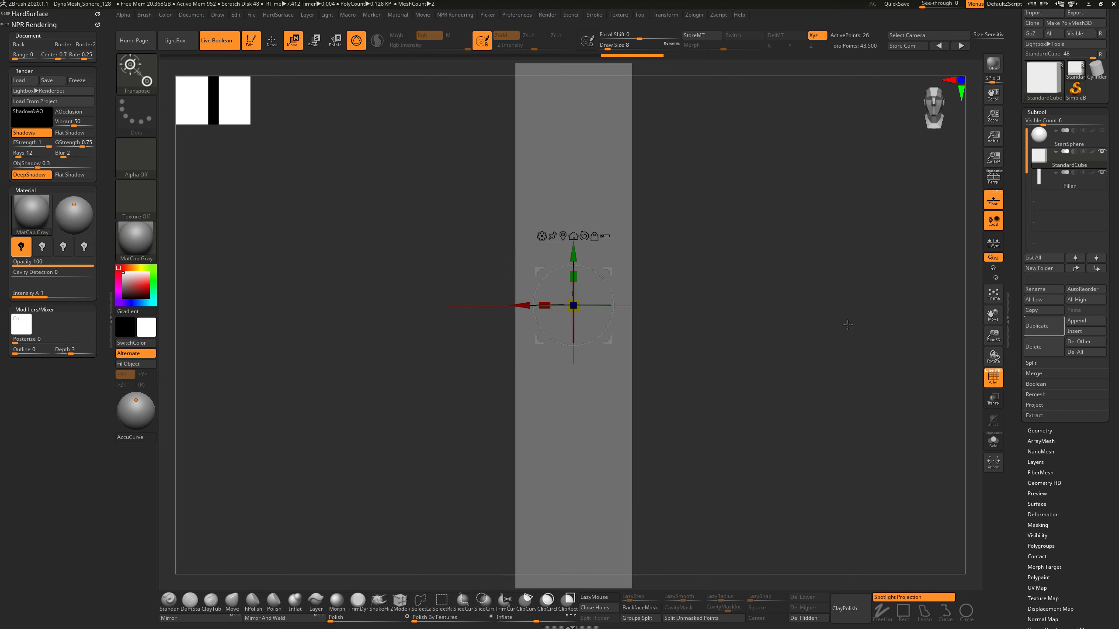
alt+drag(765, 432, 736, 419)
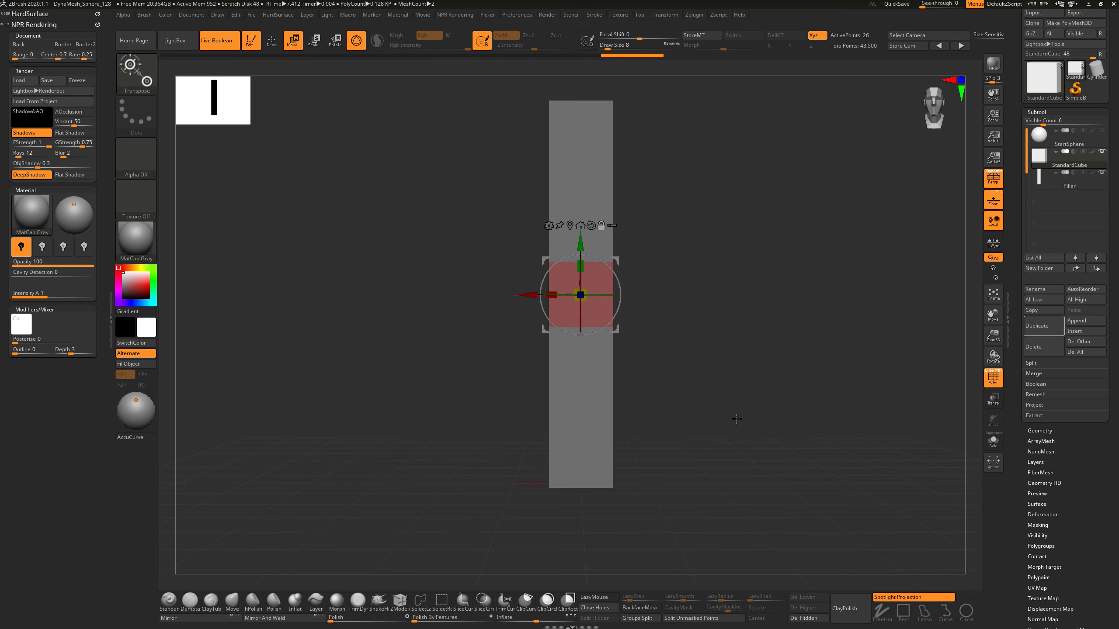
key(p)
key(p)
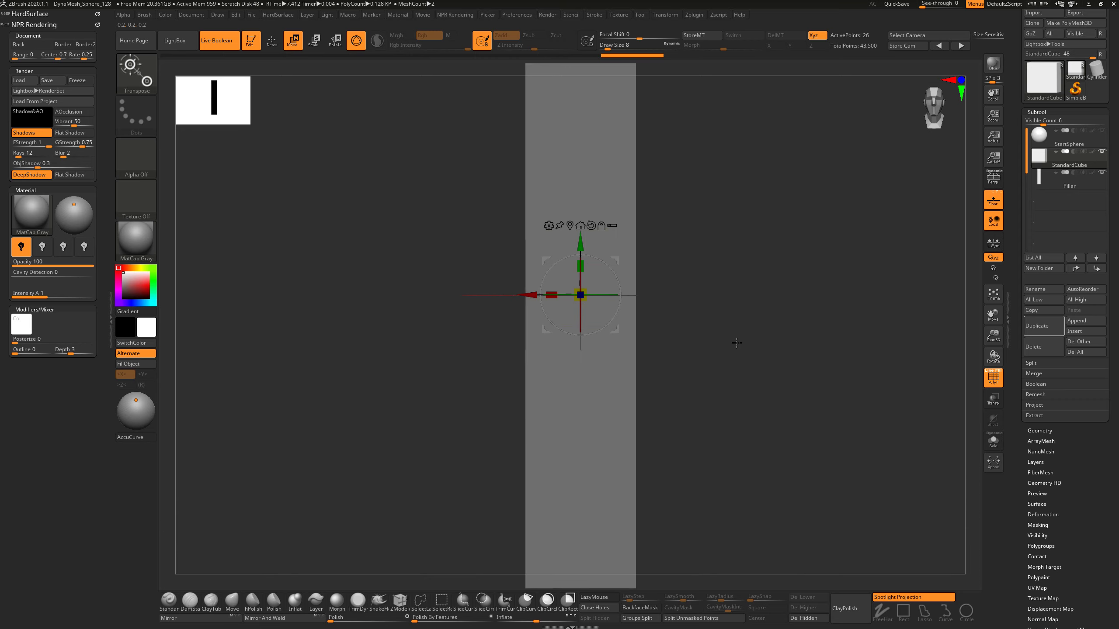
alt+drag(711, 351, 744, 358)
Step: Turn on transparency to see the cube through the pillar, and try Ghost transparency before switching it off
click(993, 399)
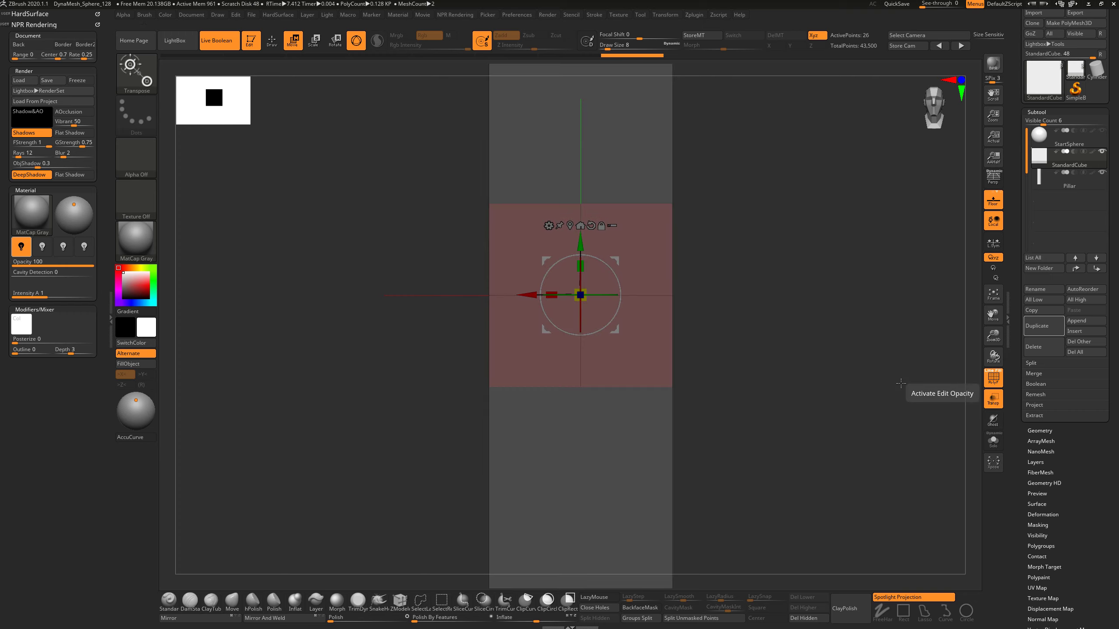
click(997, 421)
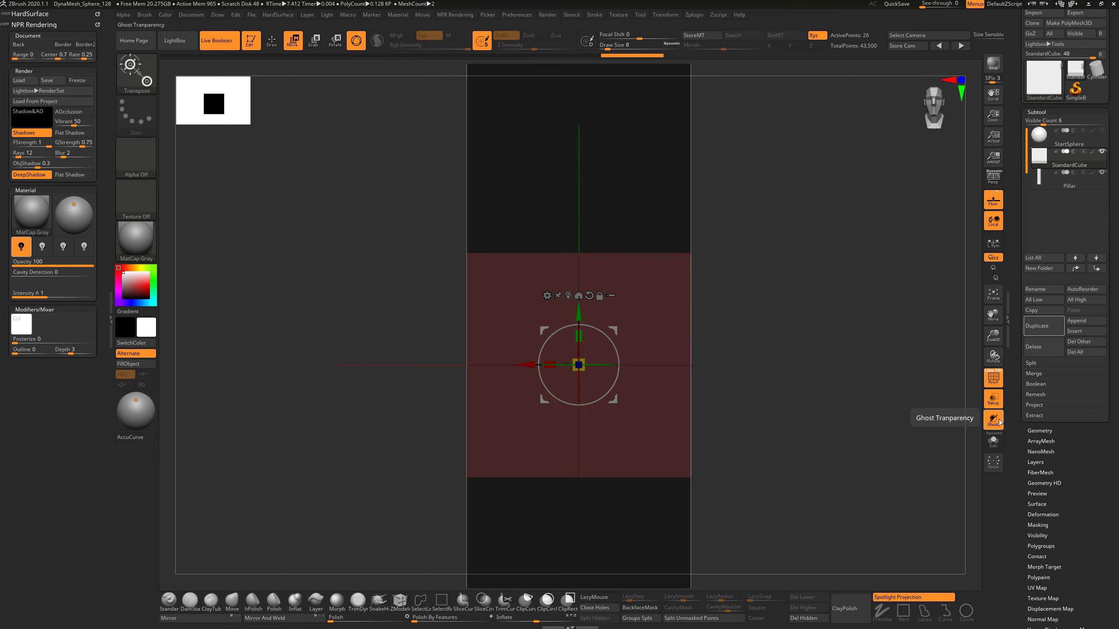
click(993, 420)
alt+drag(799, 368, 766, 376)
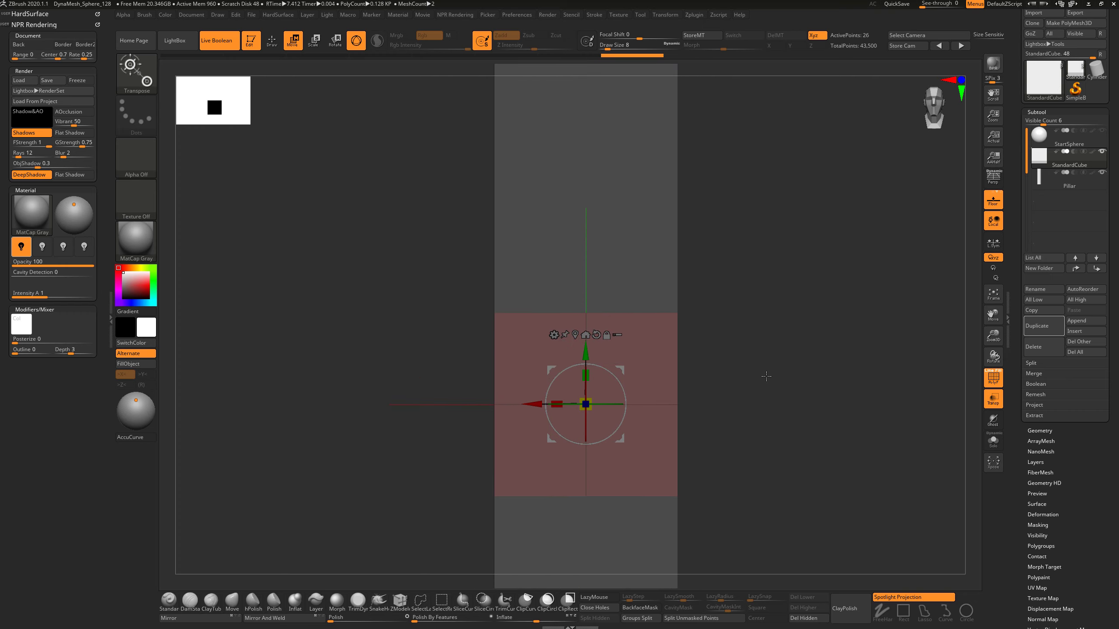
Step: Select the Pillar subtool, try raising it along Y with the gizmo, and undo the move
click(1040, 179)
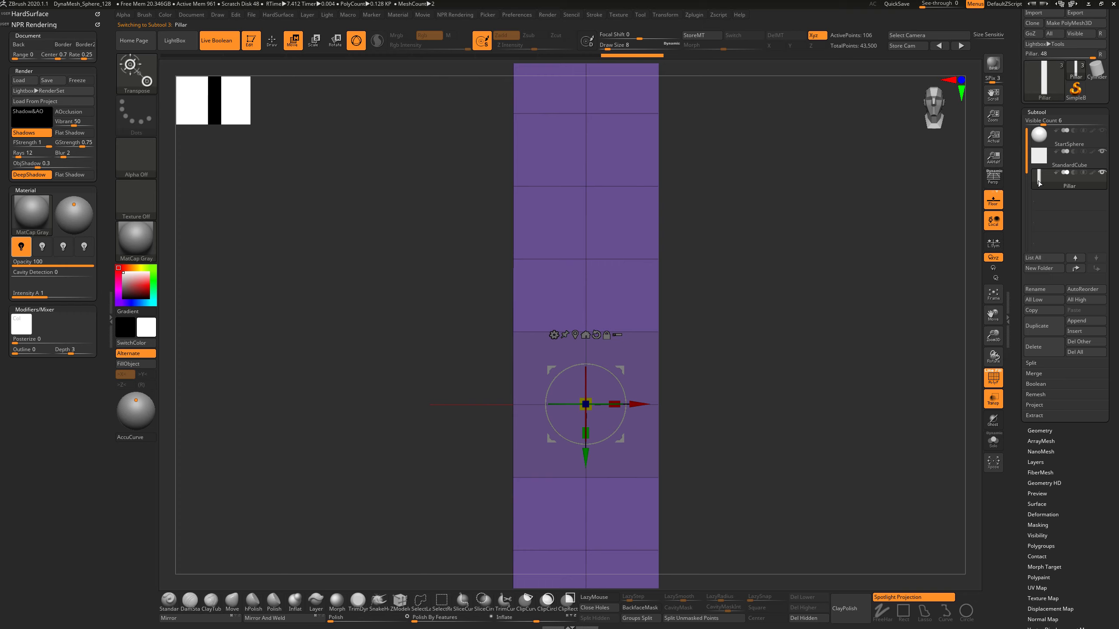
drag(595, 457, 595, 226)
key(ctrl+z)
key(ctrl+z)
key(ctrl+z)
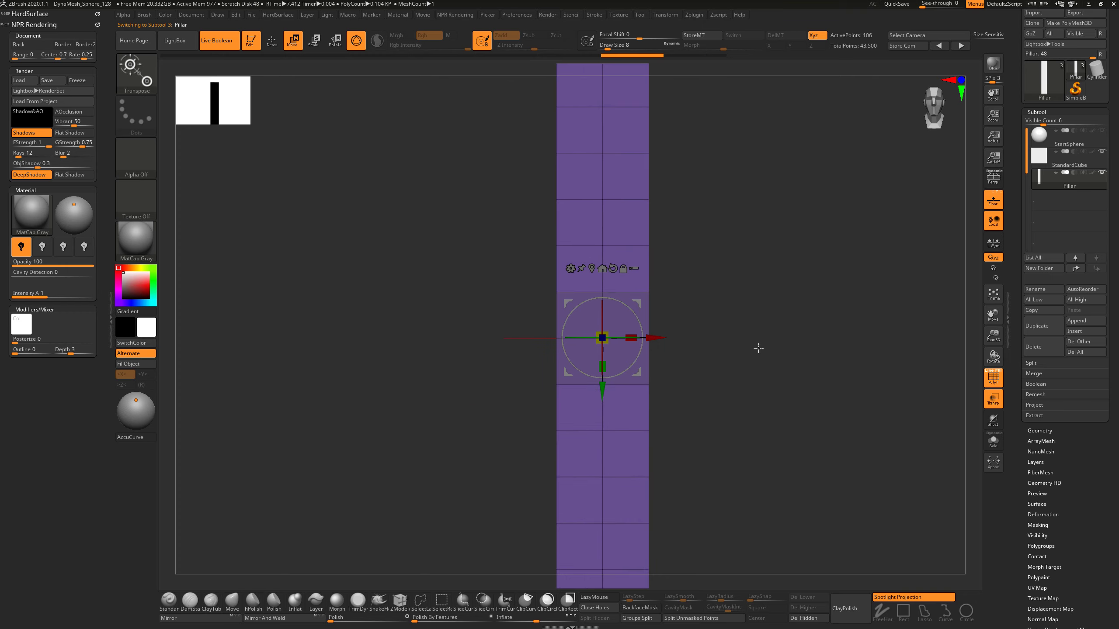
key(ctrl+z)
key(ctrl+z)
key(ctrl+z)
key(ctrl+z)
key(ctrl+z)
key(ctrl+z)
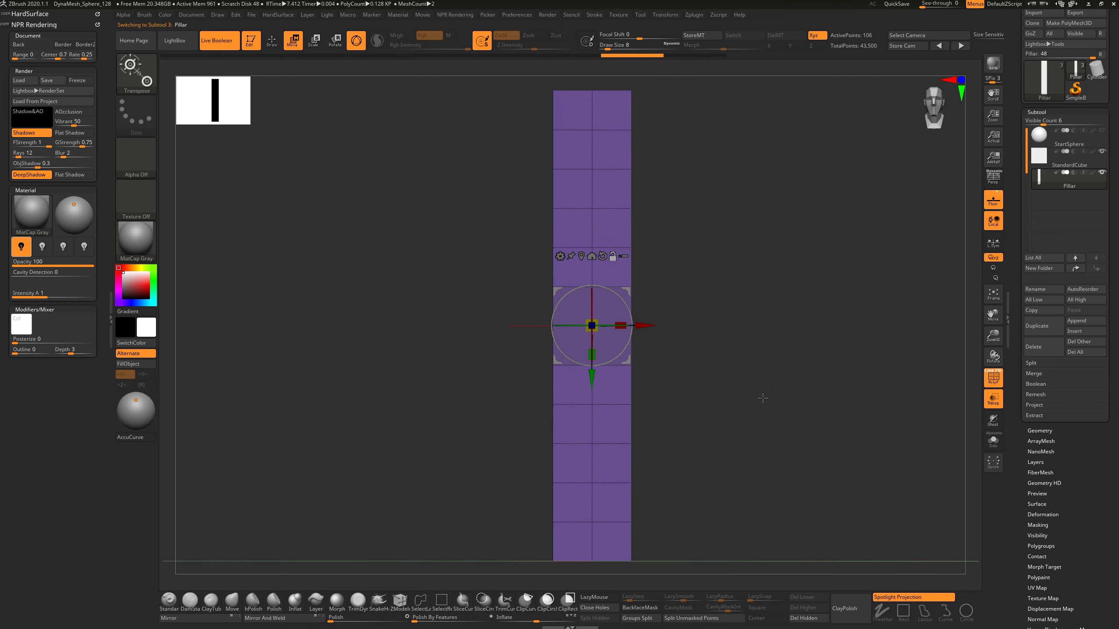
key(ctrl+z)
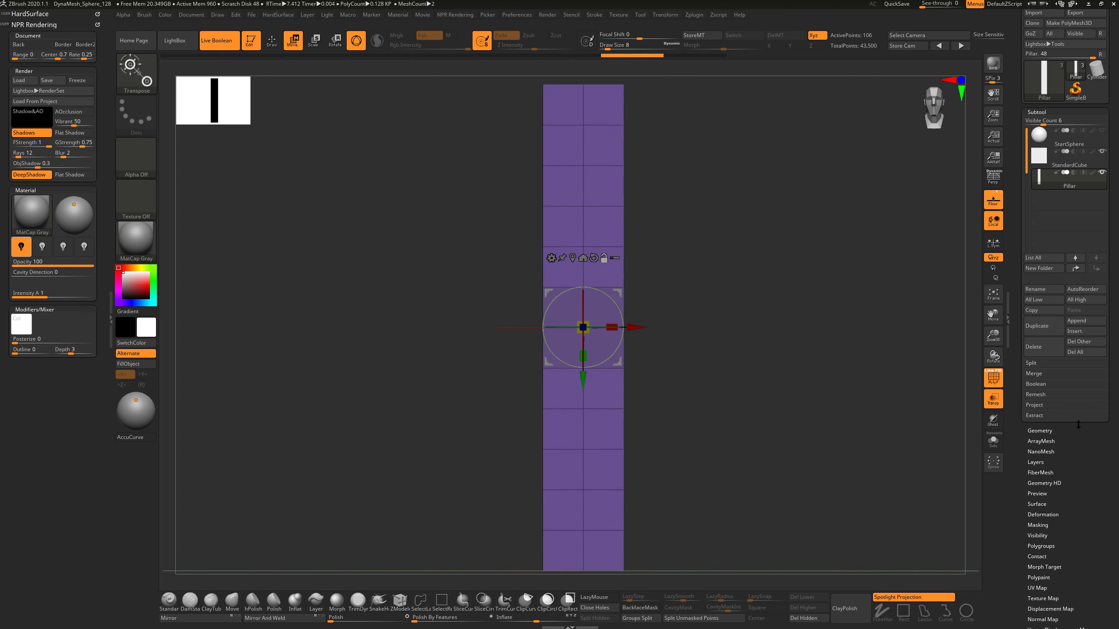
Step: Raise the pillar along Y with an Offset deformation of -100
click(1044, 515)
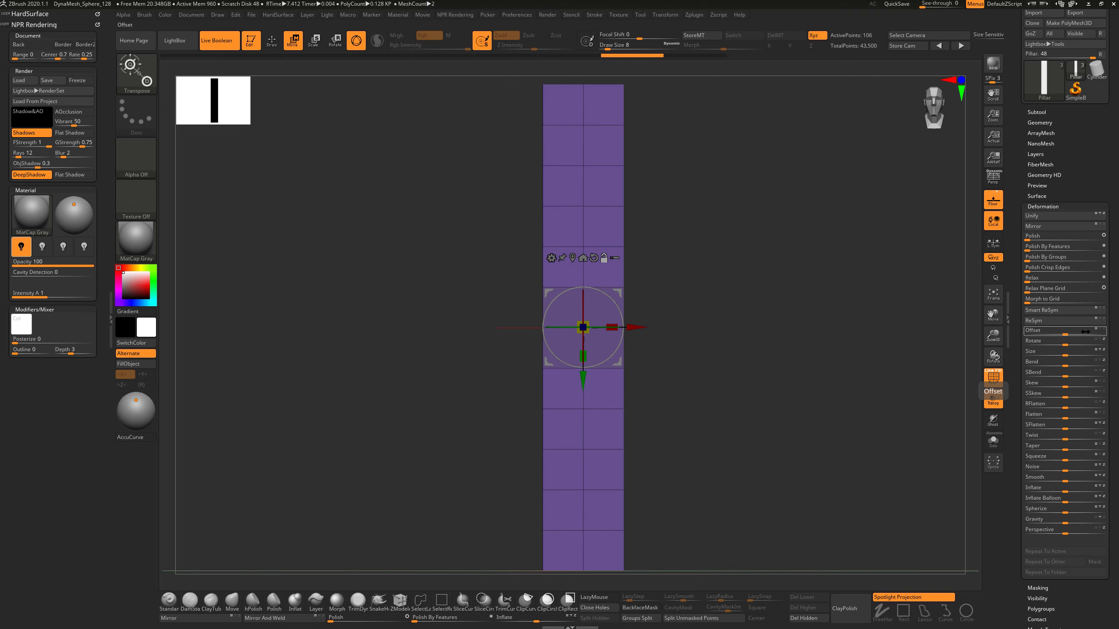
mouse_move(1051, 332)
mouse_down()
mouse_move(1040, 333)
mouse_move(1059, 335)
mouse_up()
drag(1064, 333, 1020, 334)
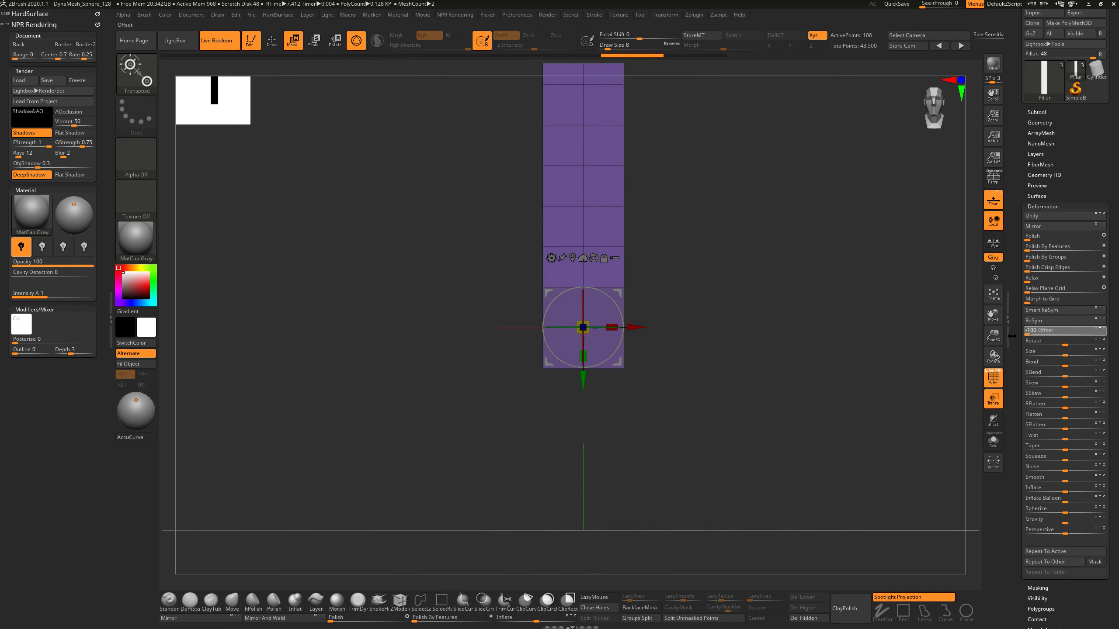
drag(1011, 336, 1010, 337)
Step: Offset the pillar further up along Y until its base sits at the center of the StandardCube
ctrl+right_drag(816, 365, 851, 405)
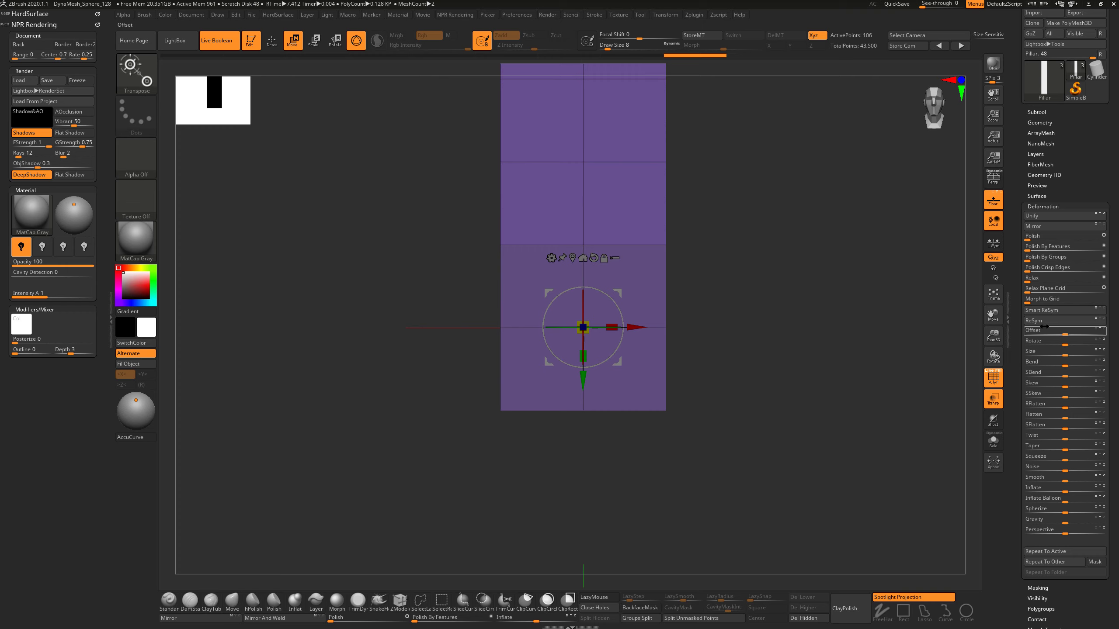
drag(1064, 331, 1055, 333)
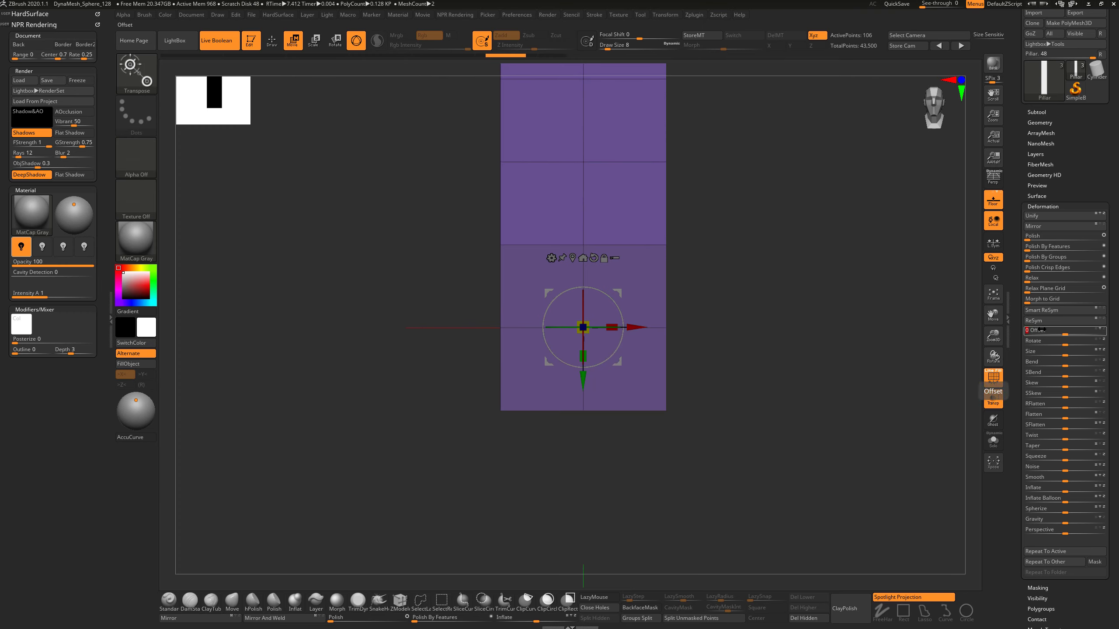
key(Return)
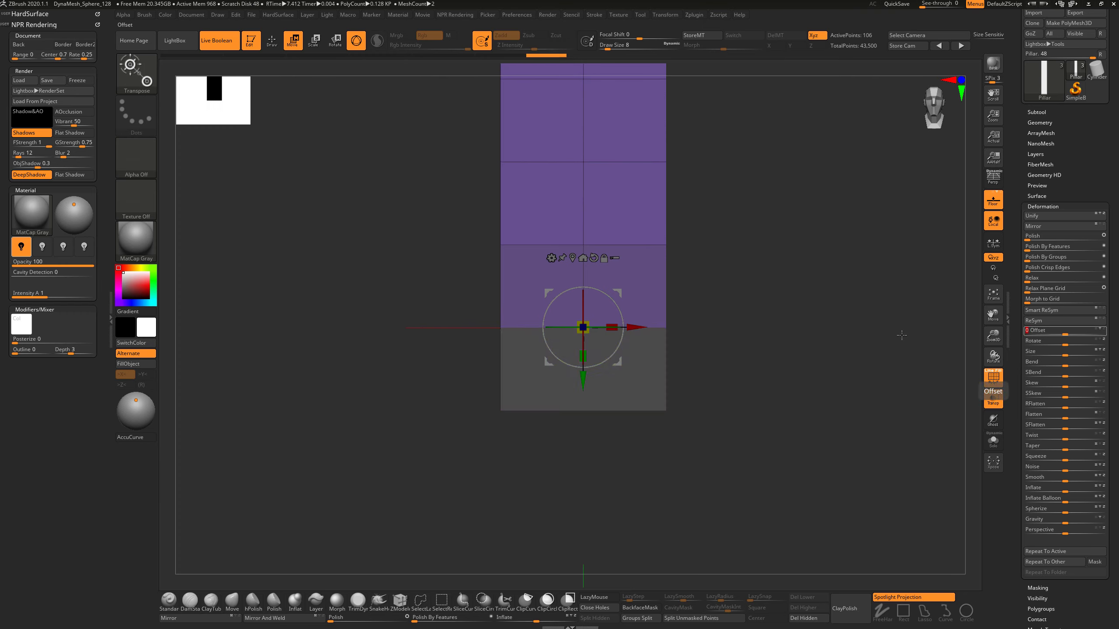
ctrl+right_drag(759, 387, 749, 363)
drag(749, 364, 770, 450)
ctrl+right_drag(767, 445, 744, 407)
alt+right_drag(744, 408, 707, 418)
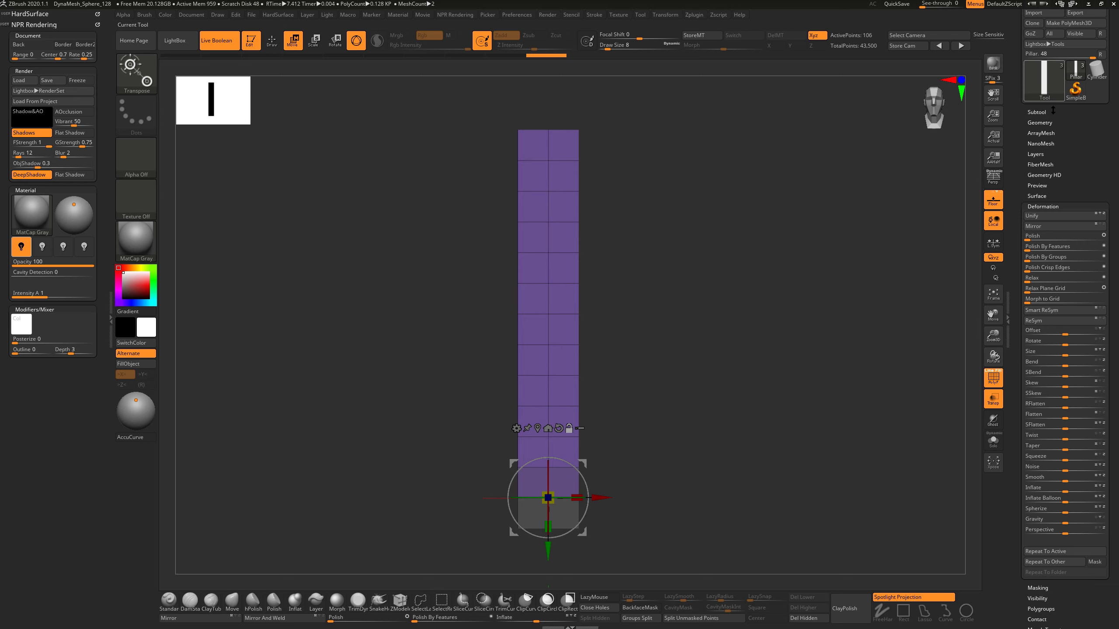
Step: Select the StandardCube subtool, try moving it about 2.19 along Y to the pillar's top with the gizmo, and undo the move
click(1033, 112)
click(1039, 164)
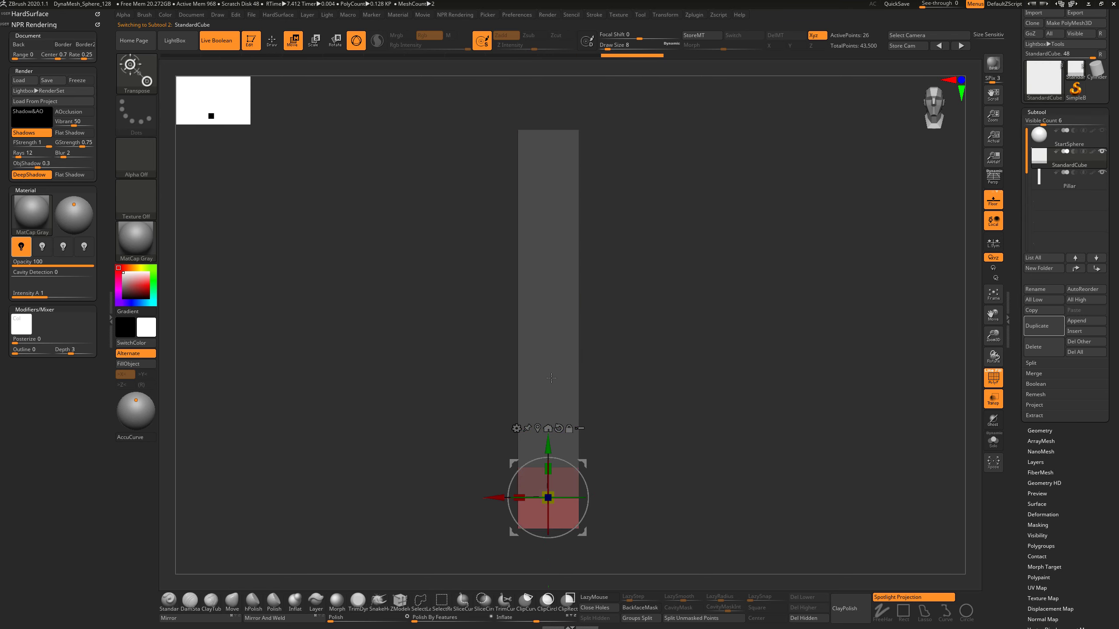
drag(549, 448, 558, 112)
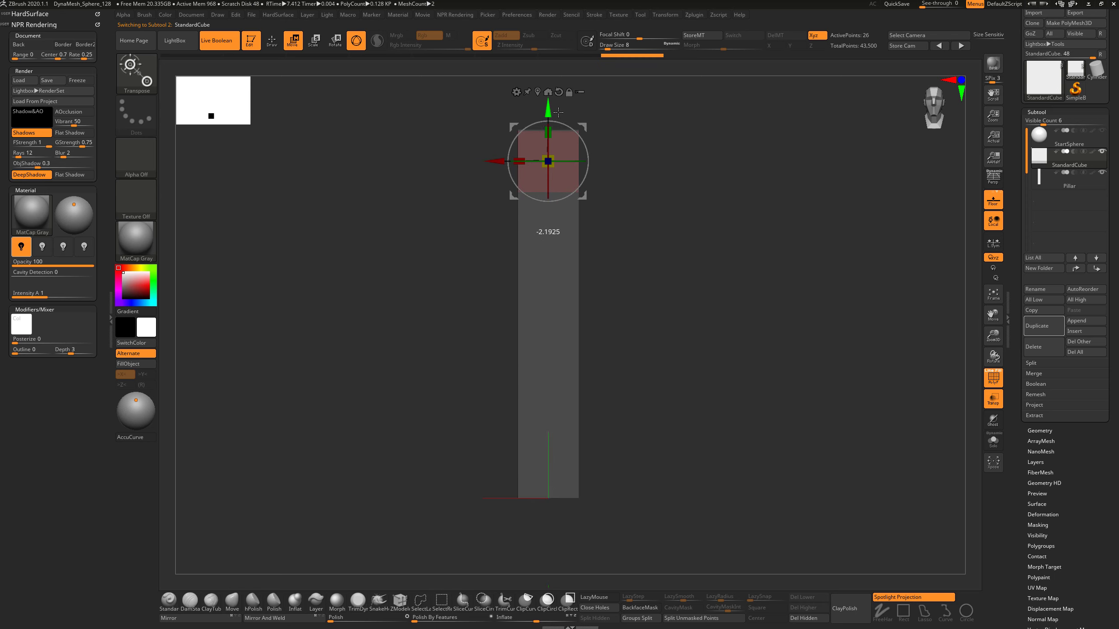
key(ctrl+z)
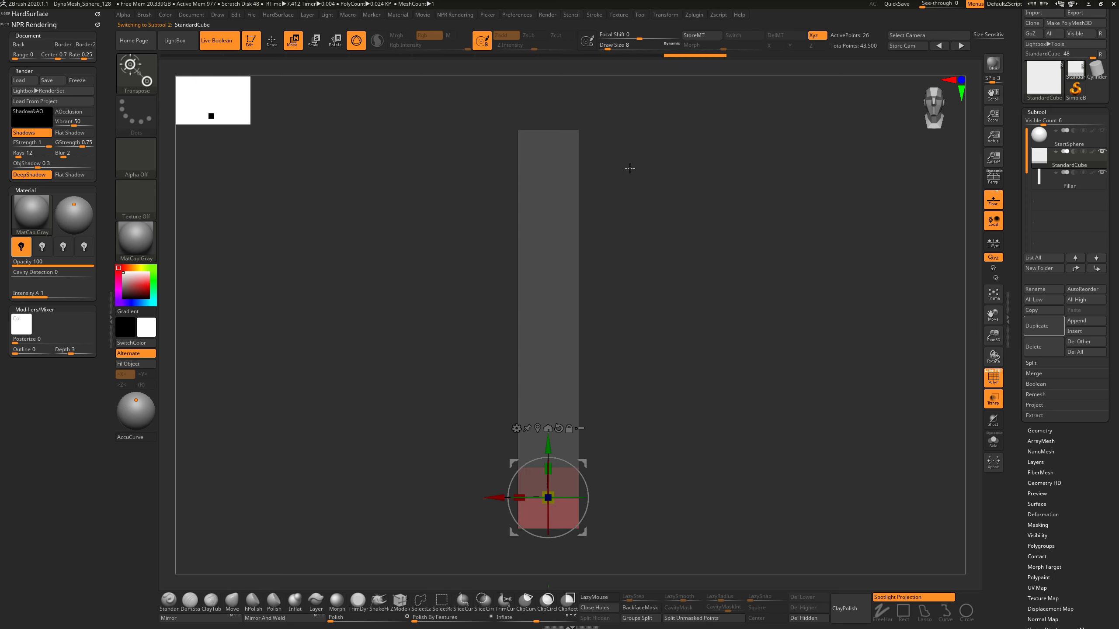
Step: Raise the StandardCube along Y with the Offset deformation to just below the pillar's top
drag(1012, 392, 1015, 345)
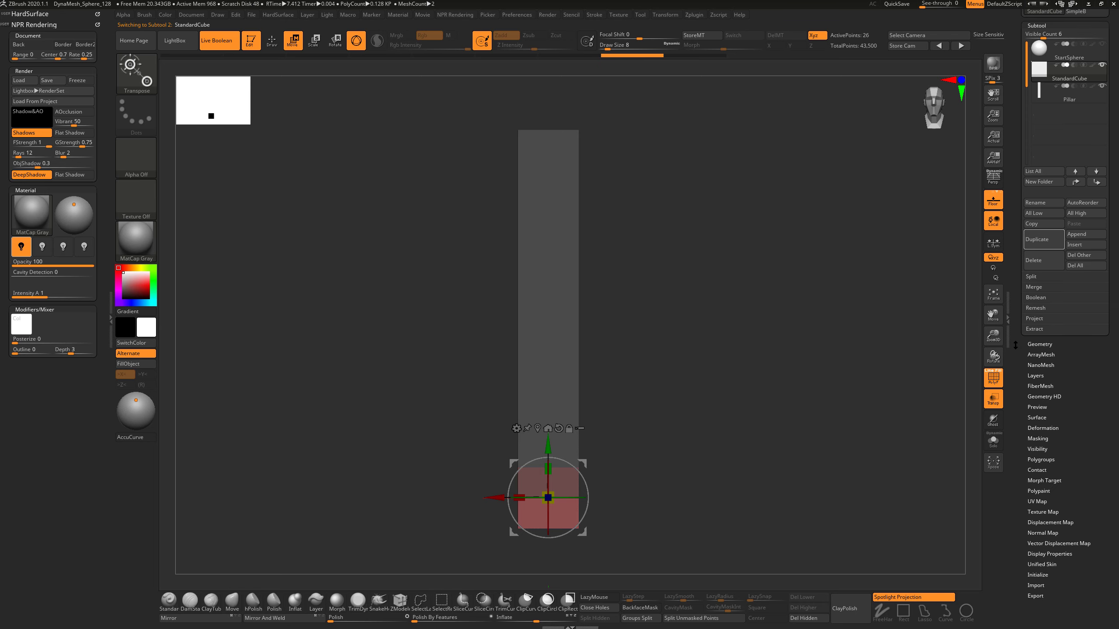
click(1042, 428)
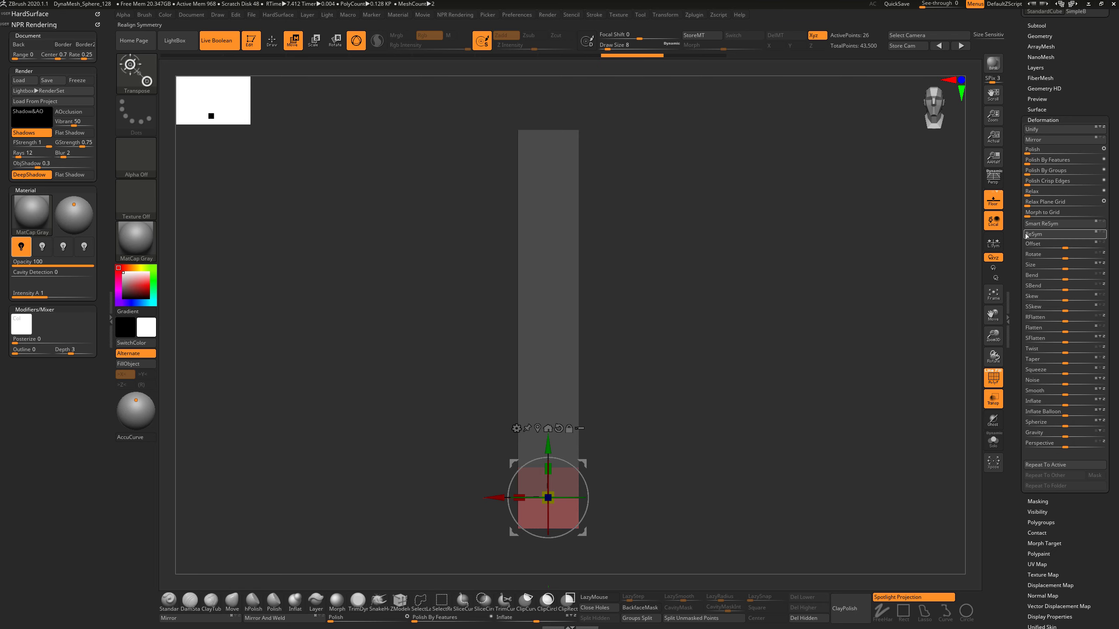
drag(1015, 216, 1015, 229)
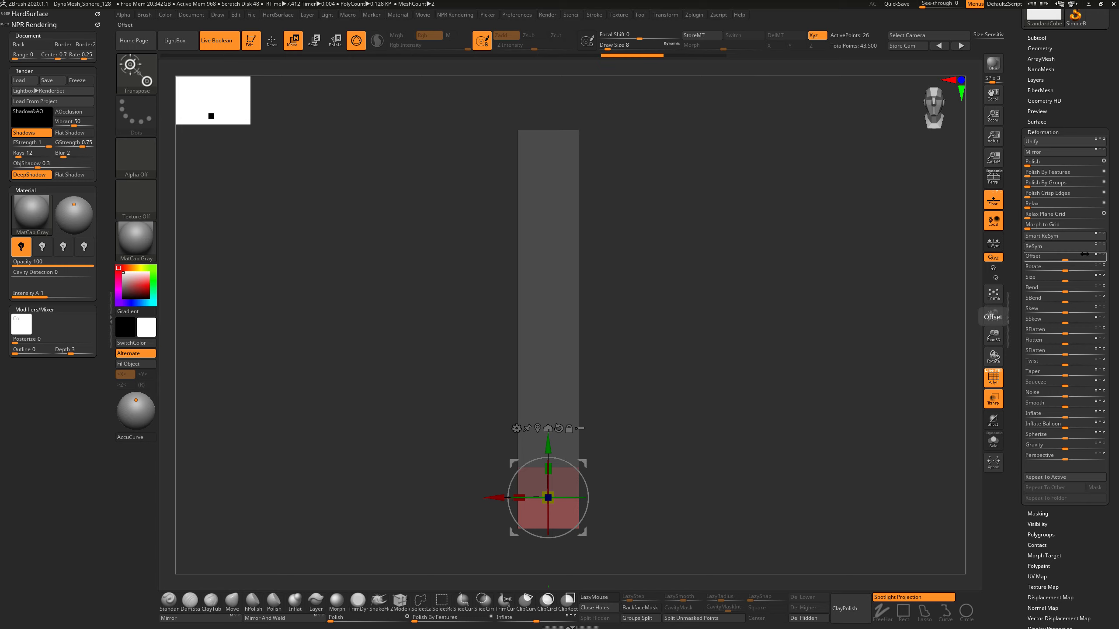
drag(1100, 257, 1056, 260)
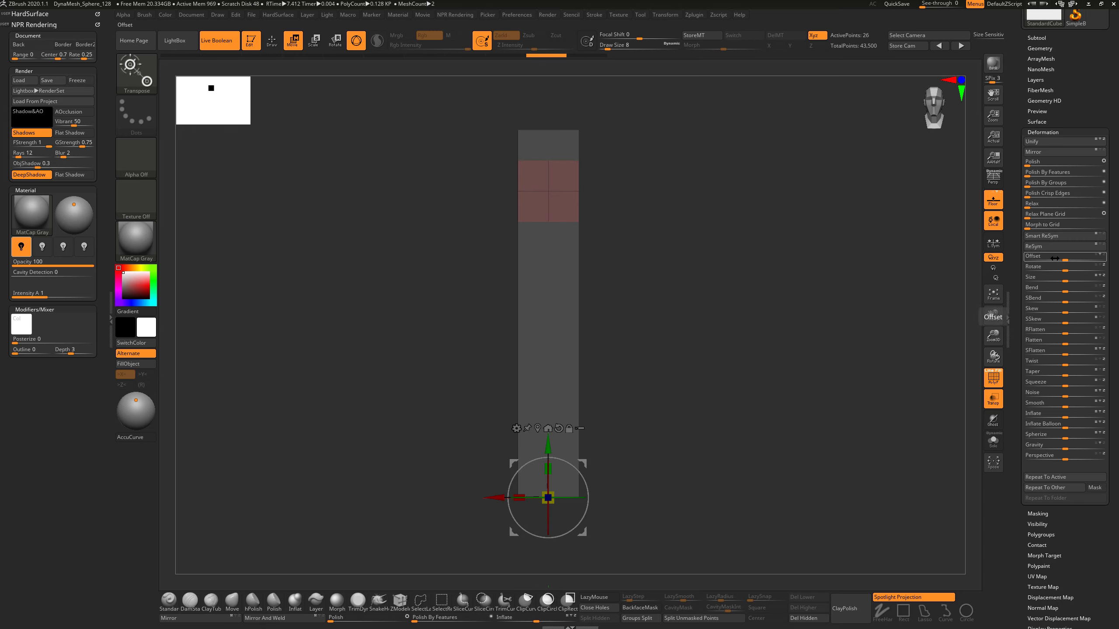
Step: Raise the StandardCube along Y with the Offset deformation until its top is flush with the pillar's top
key(Return)
ctrl+right_drag(685, 271, 746, 311)
drag(746, 311, 751, 334)
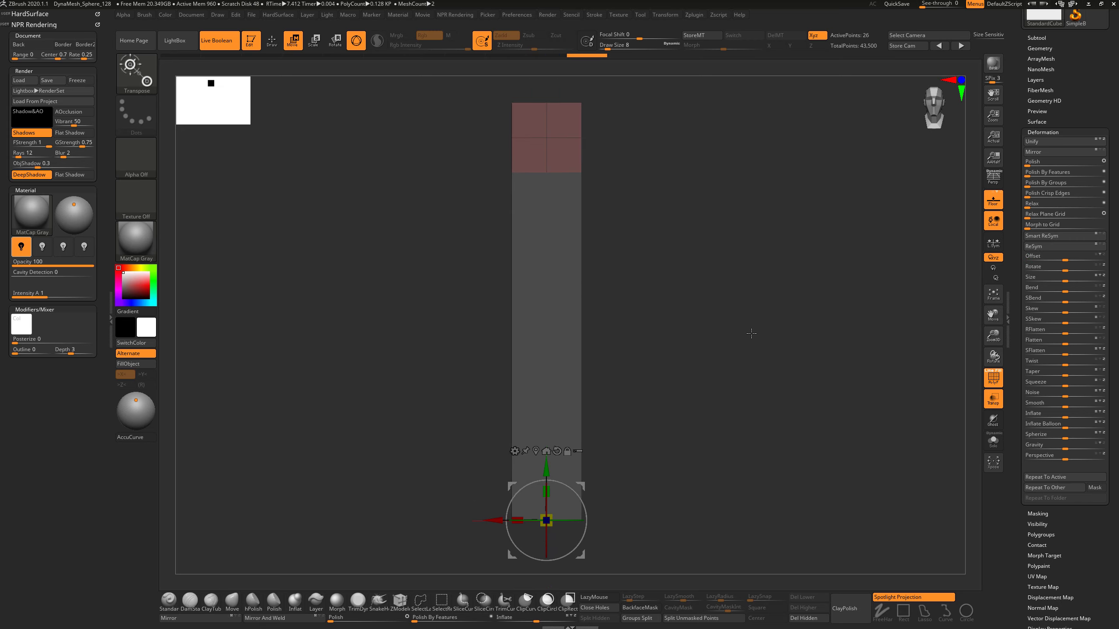
click(1042, 133)
Step: Turn on perspective display for viewing the cube at the top of the pillar
drag(761, 199, 828, 271)
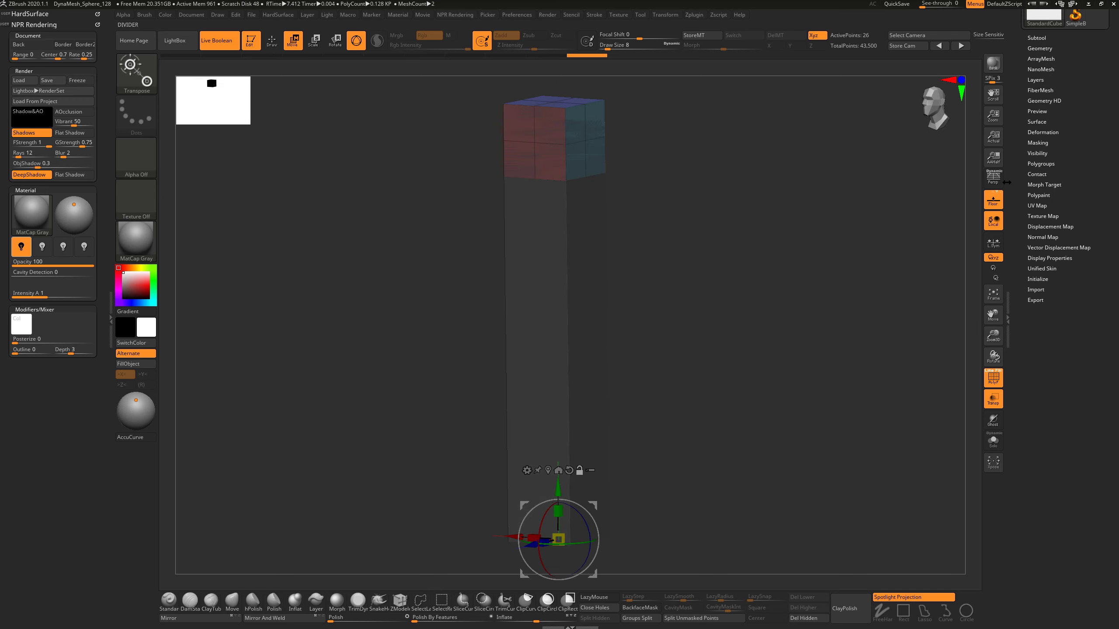
click(993, 178)
drag(879, 327, 811, 362)
shift+drag(648, 457, 665, 443)
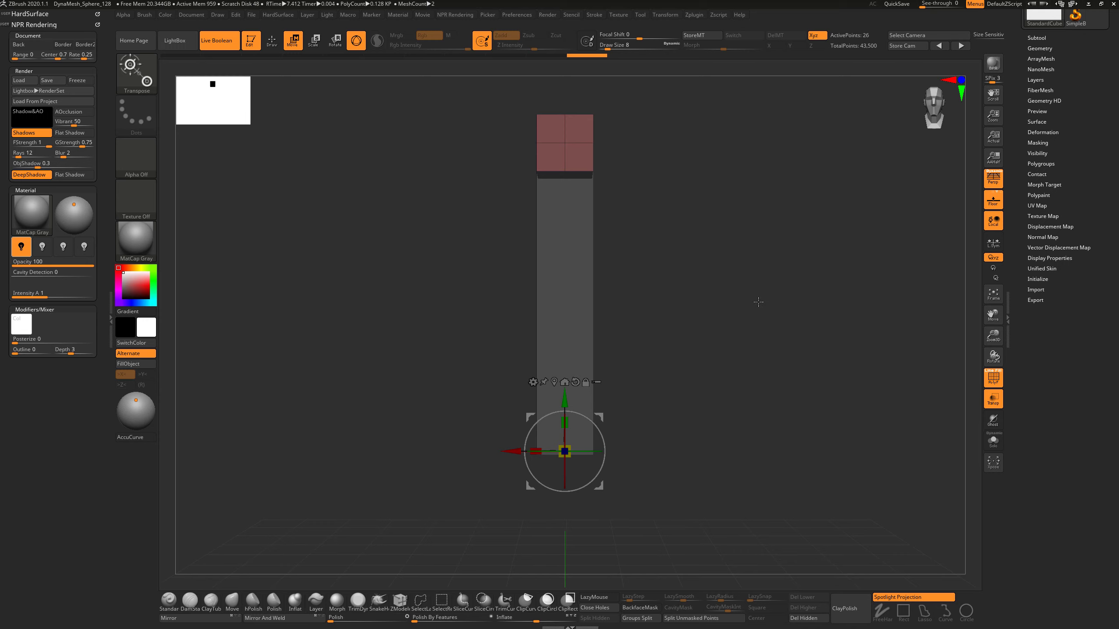
drag(755, 432, 726, 435)
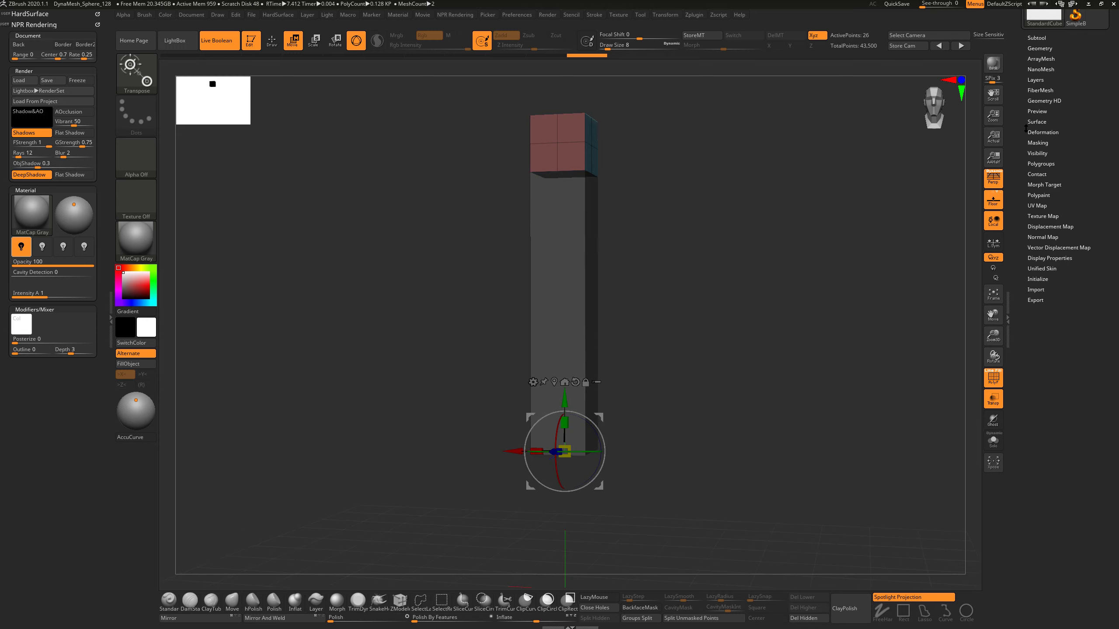
Step: Make the hidden StartSphere subtool visible together with the cube and pillar
drag(1023, 133, 1025, 195)
click(1032, 160)
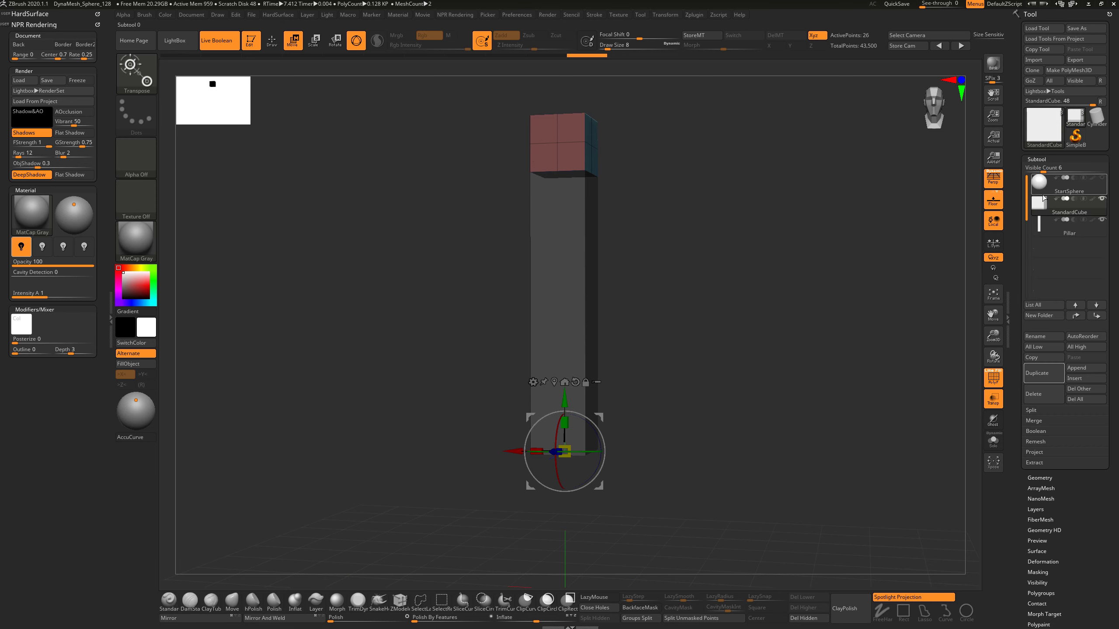
mouse_move(1043, 188)
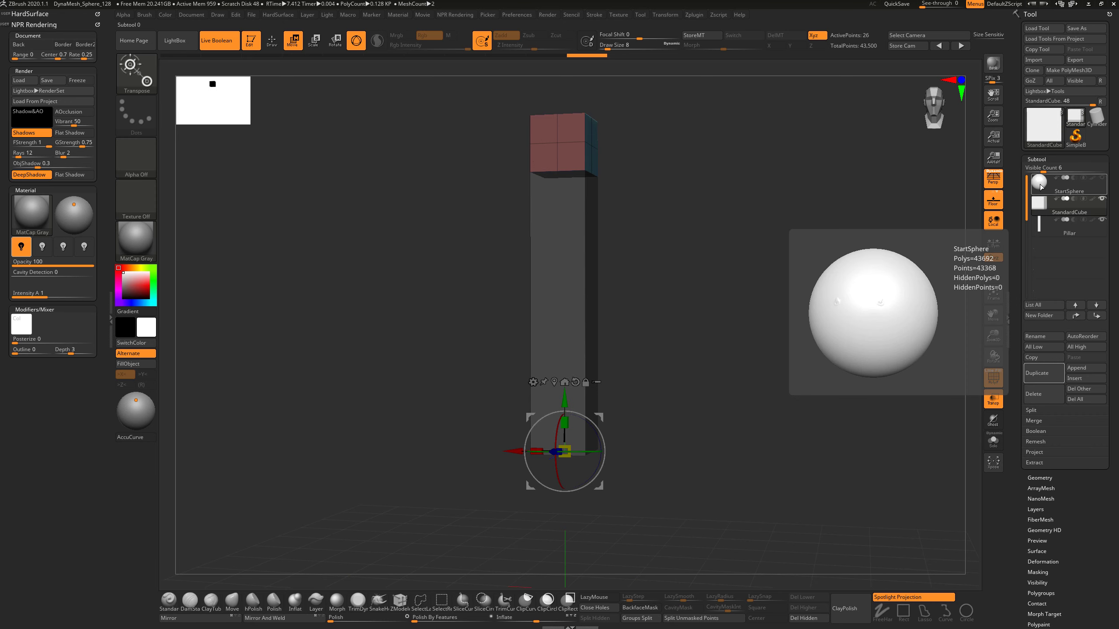
click(1100, 178)
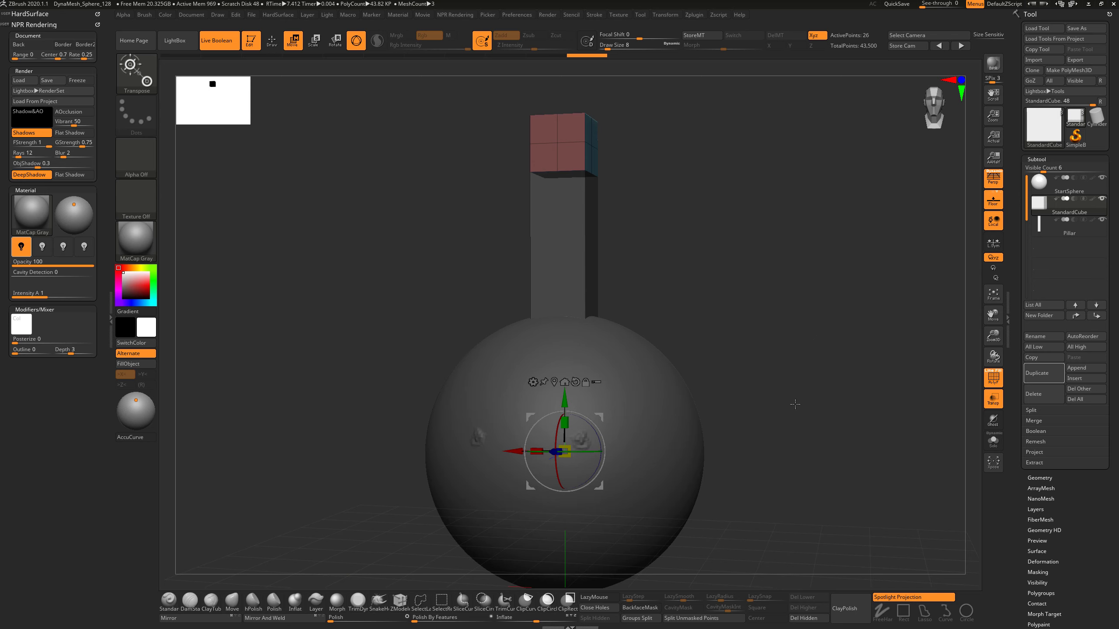
mouse_move(836, 430)
alt+mouse_down()
mouse_move(842, 389)
mouse_move(848, 416)
alt+mouse_up()
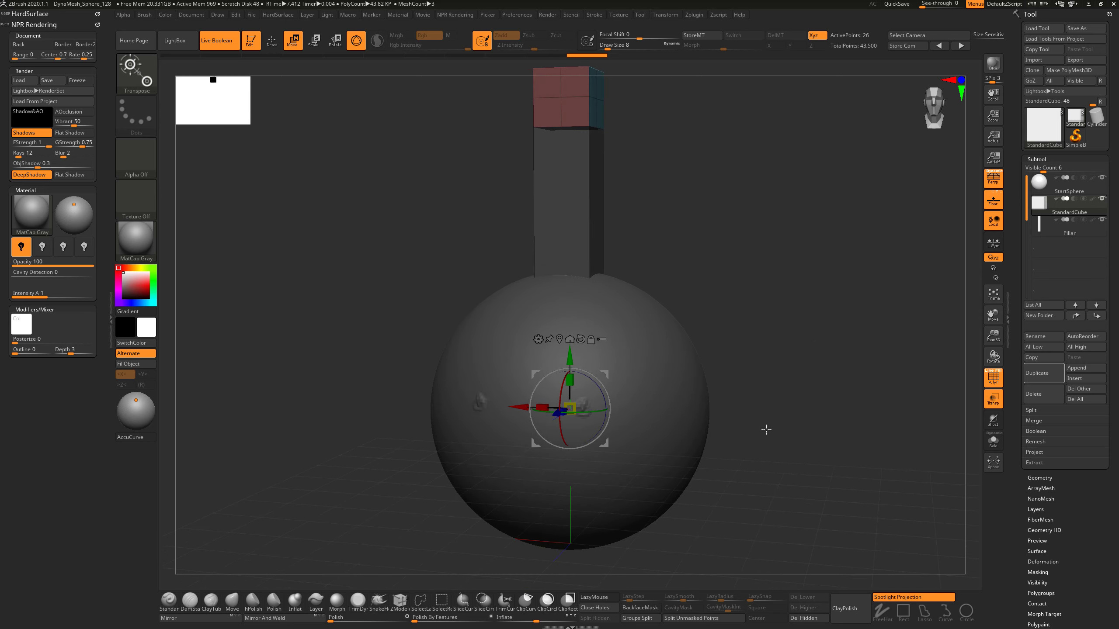
Step: Select the StartSphere subtool and move it up along Y until it surrounds most of the pillar
click(1061, 185)
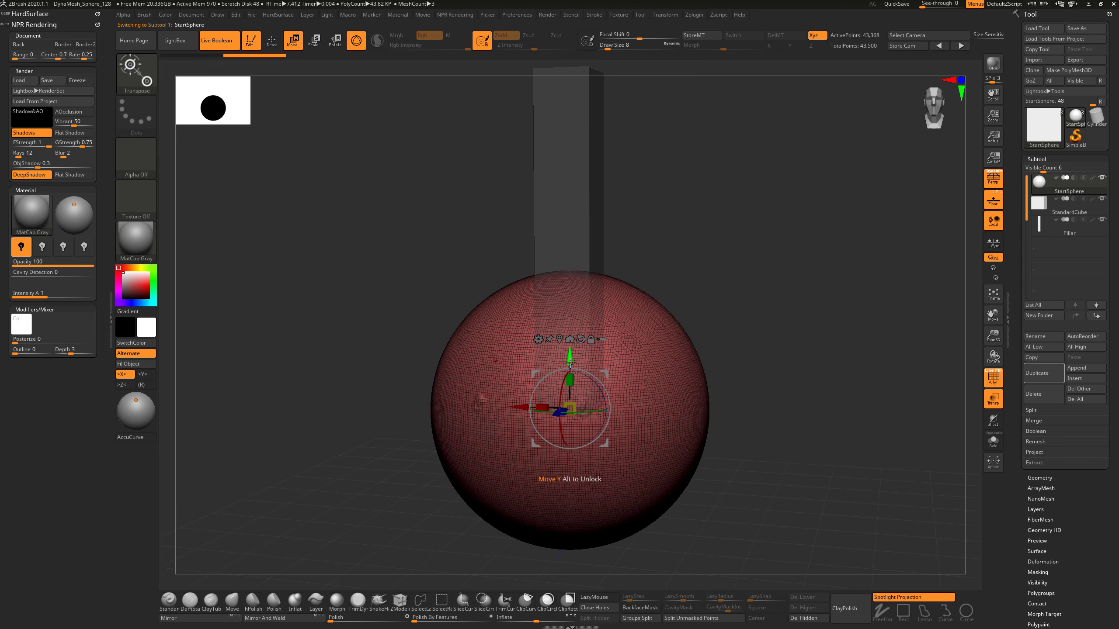
drag(570, 362, 569, 202)
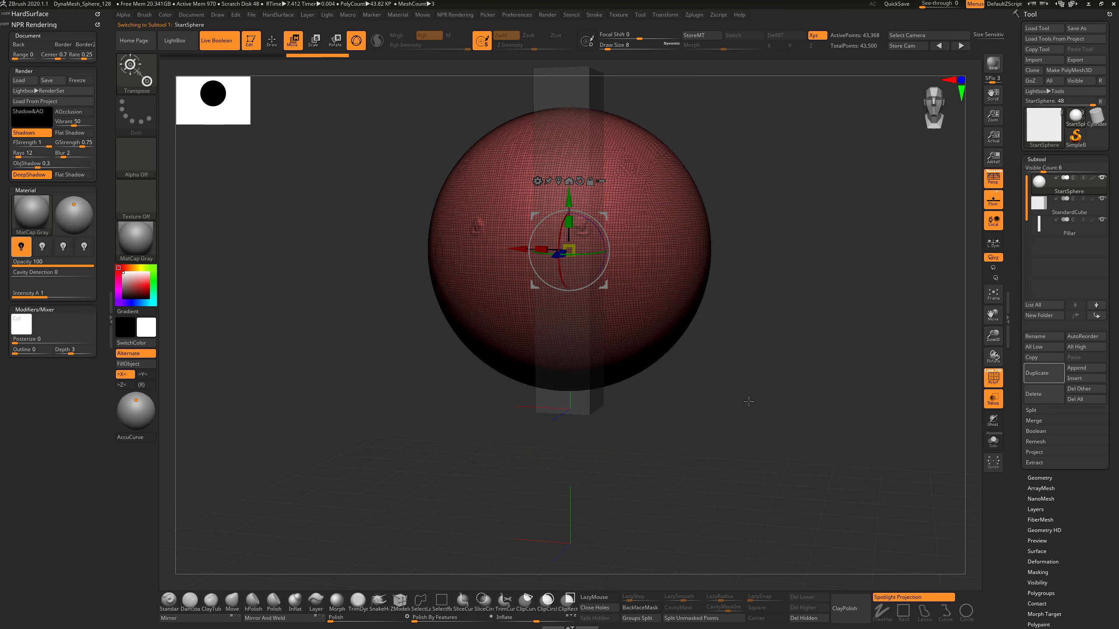
drag(743, 402, 912, 427)
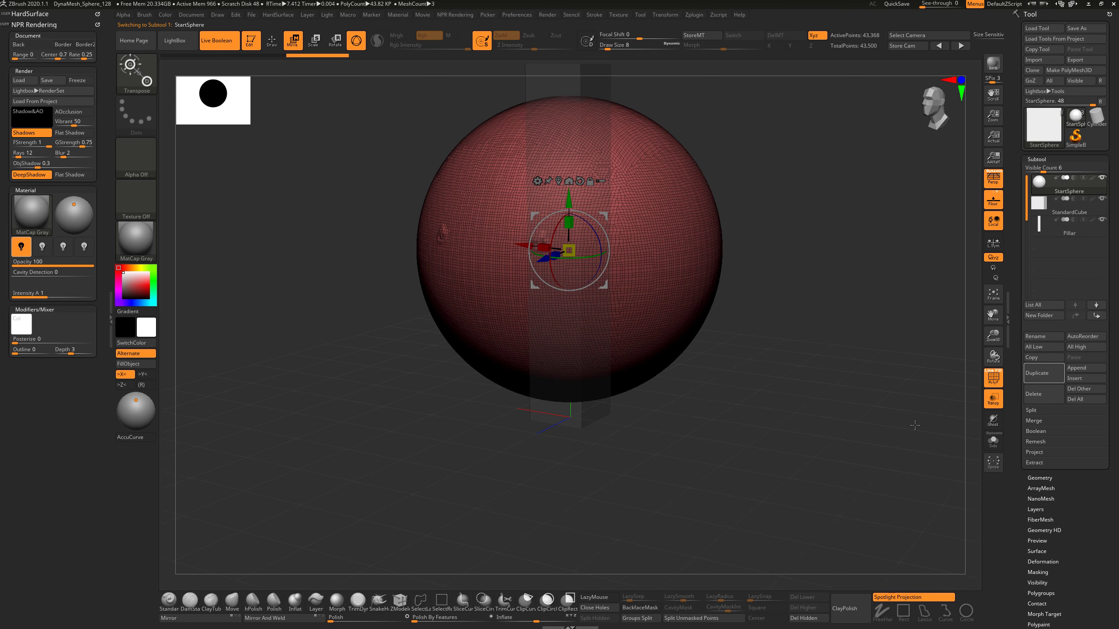
Step: Turn off transparency and delete the StartSphere subtool, accepting that this cannot be undone
click(993, 401)
drag(794, 424, 920, 398)
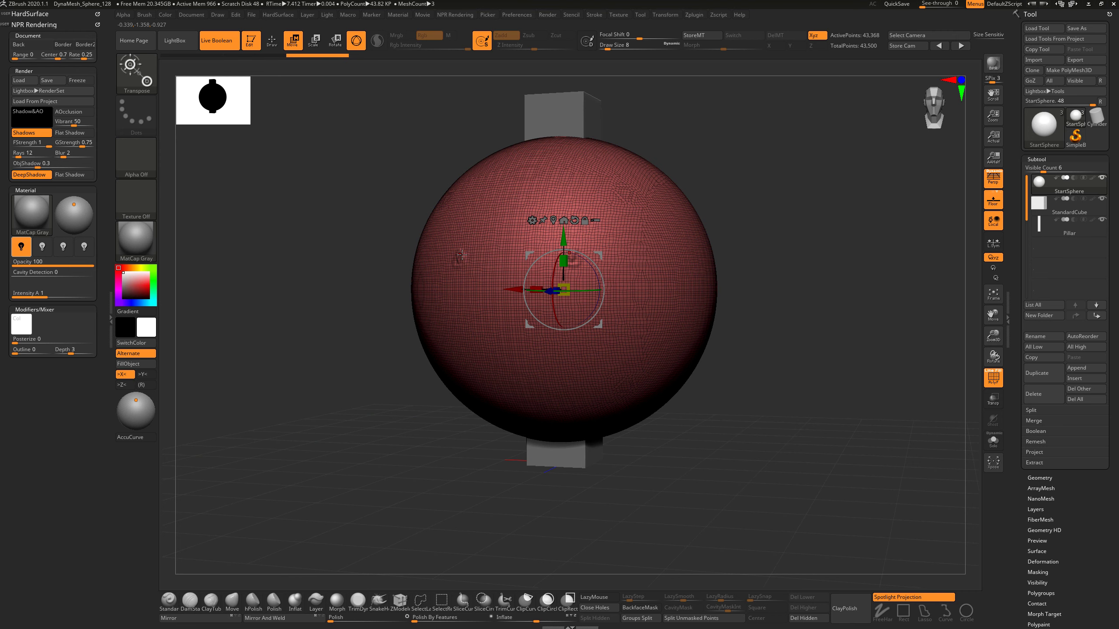
alt+drag(850, 355, 818, 424)
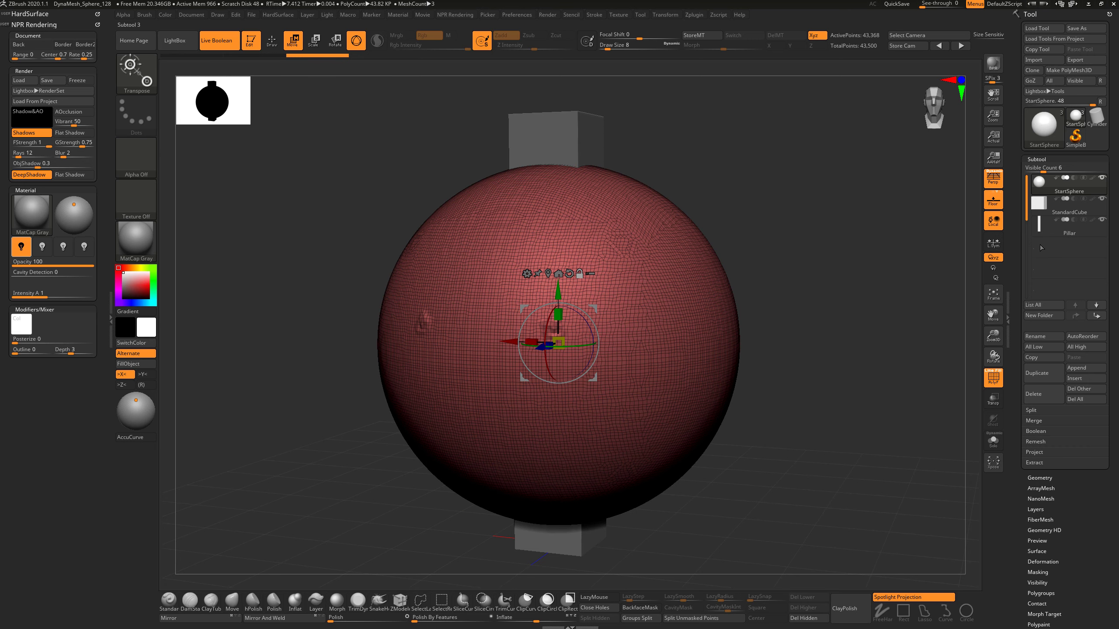
click(1043, 401)
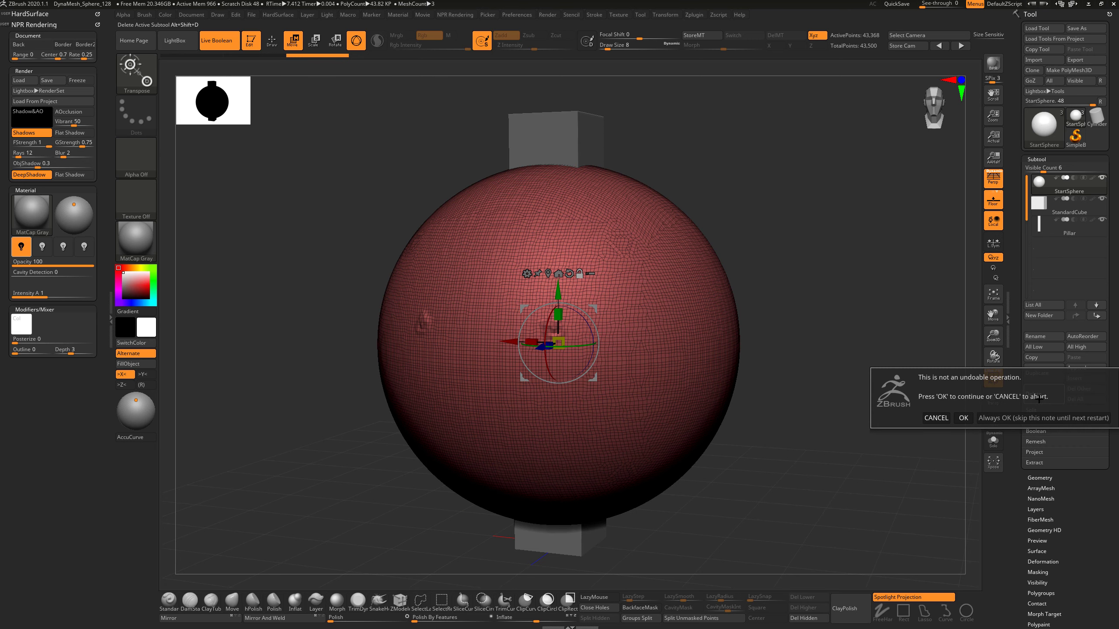
click(964, 420)
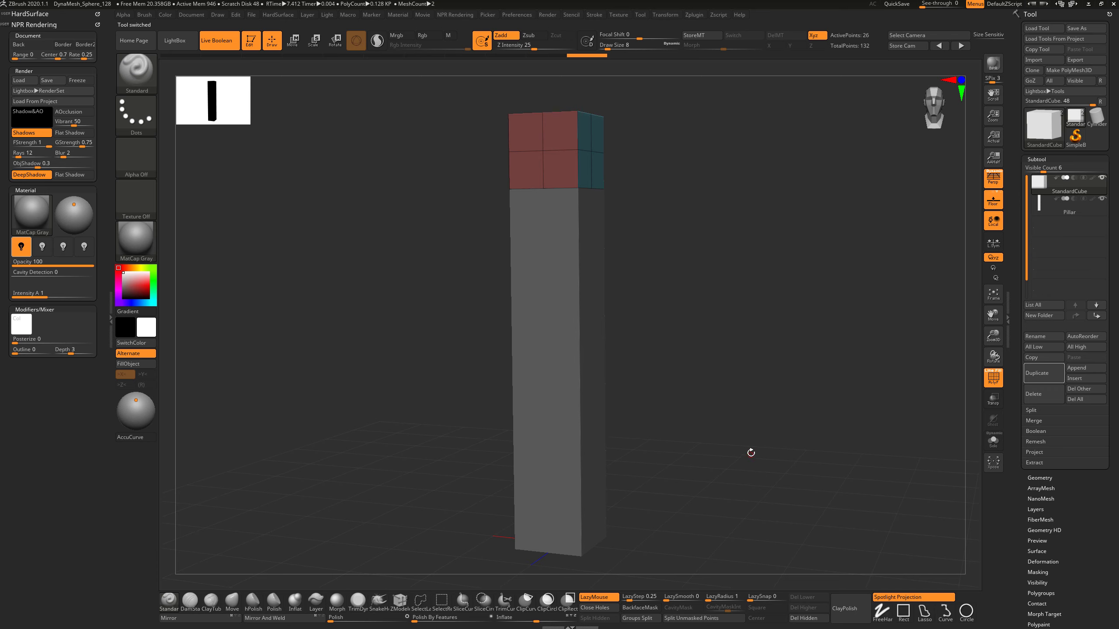
Step: Duplicate the StandardCube subtool and rename the copy Cut_001
drag(750, 454, 751, 445)
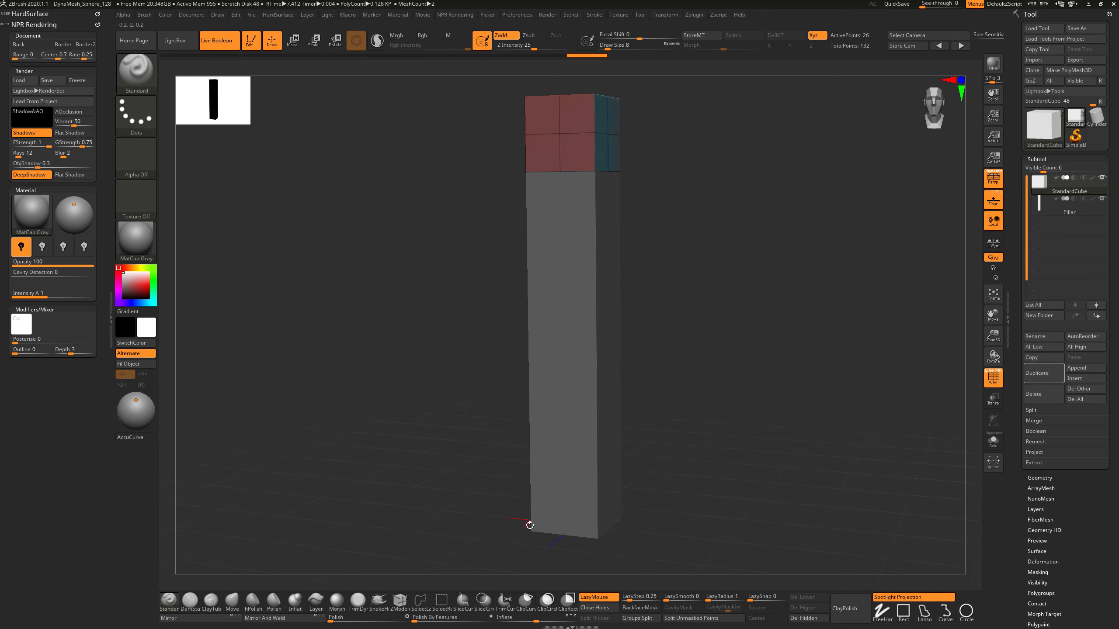
drag(673, 527, 559, 547)
drag(696, 486, 582, 527)
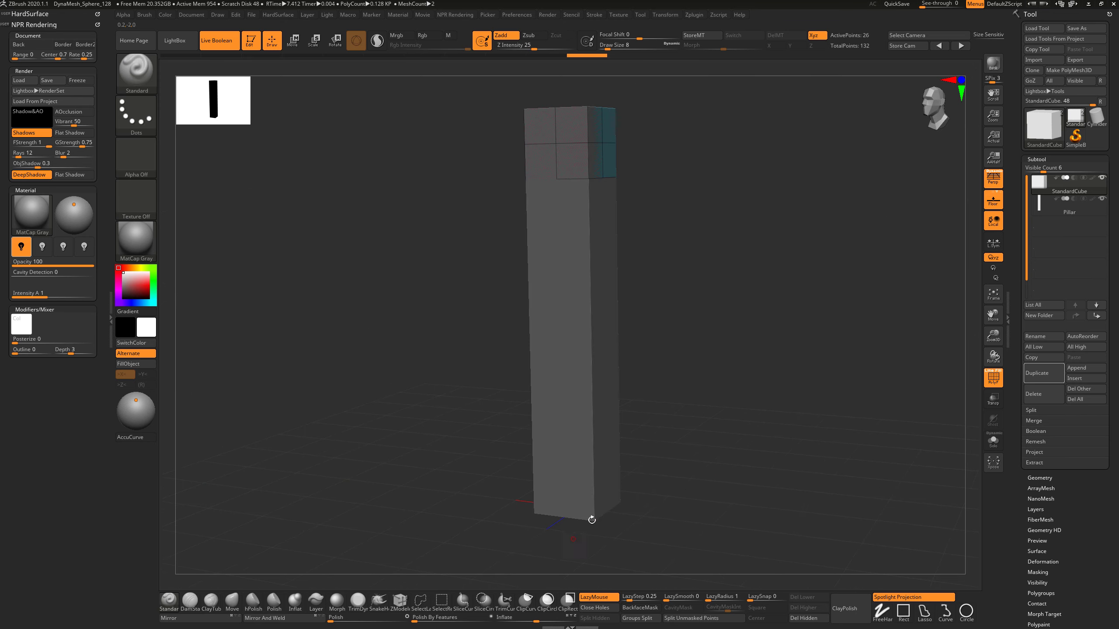
drag(689, 493, 725, 446)
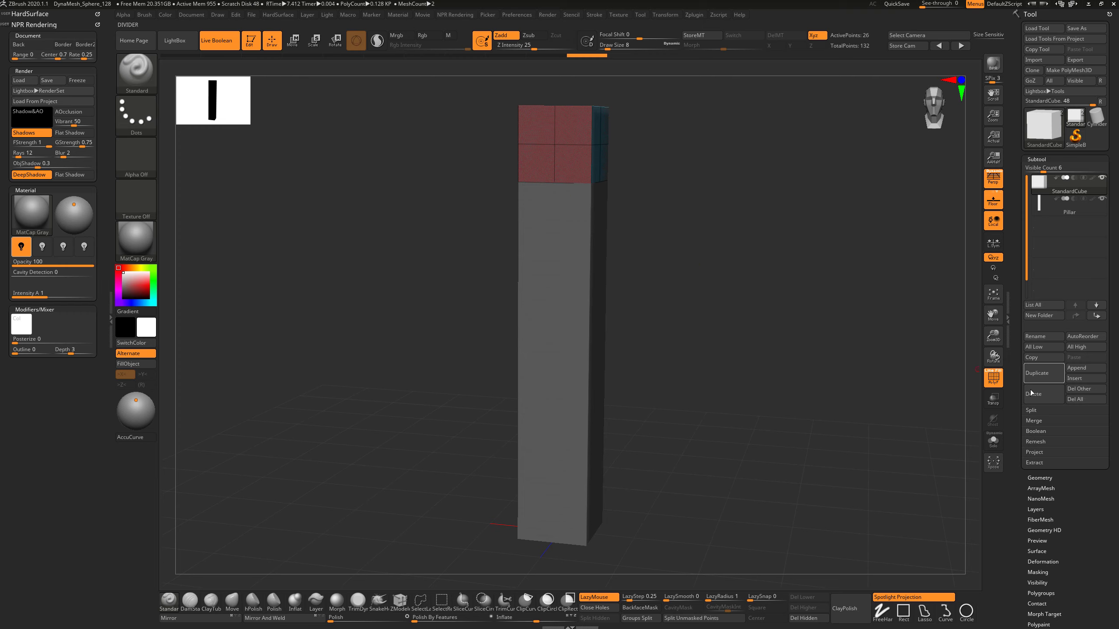
click(1047, 372)
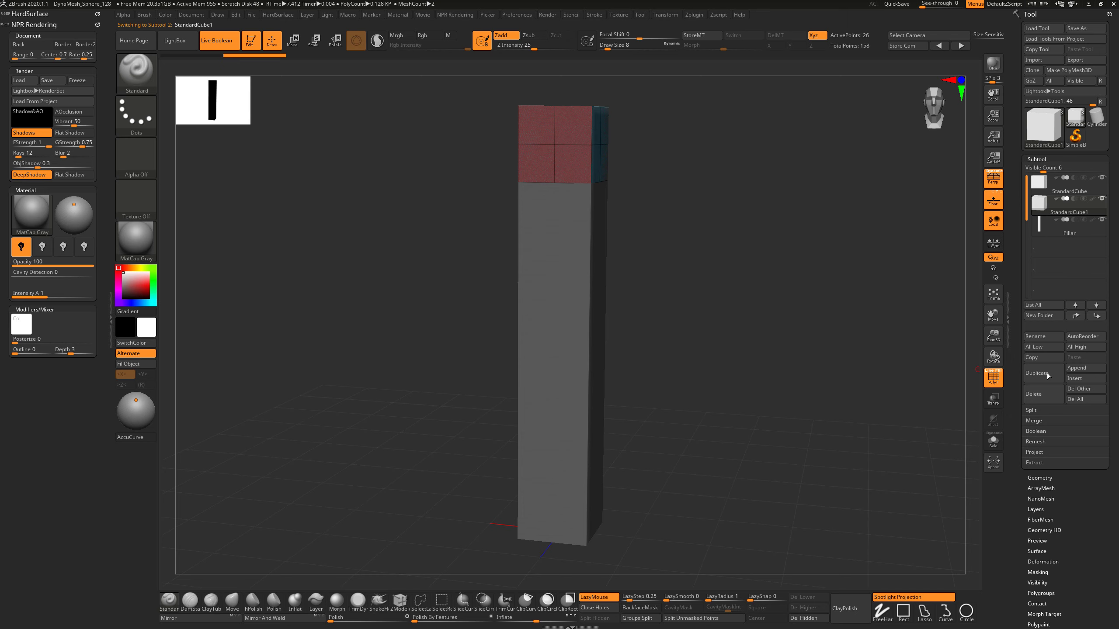
click(1053, 337)
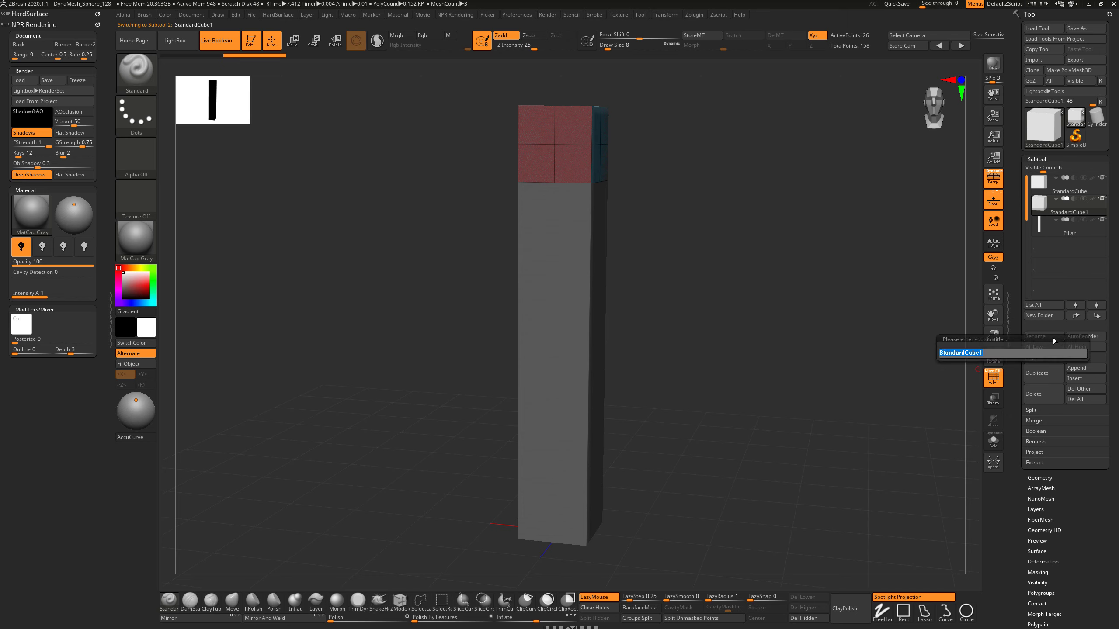
text(Cut_001)
key(Return)
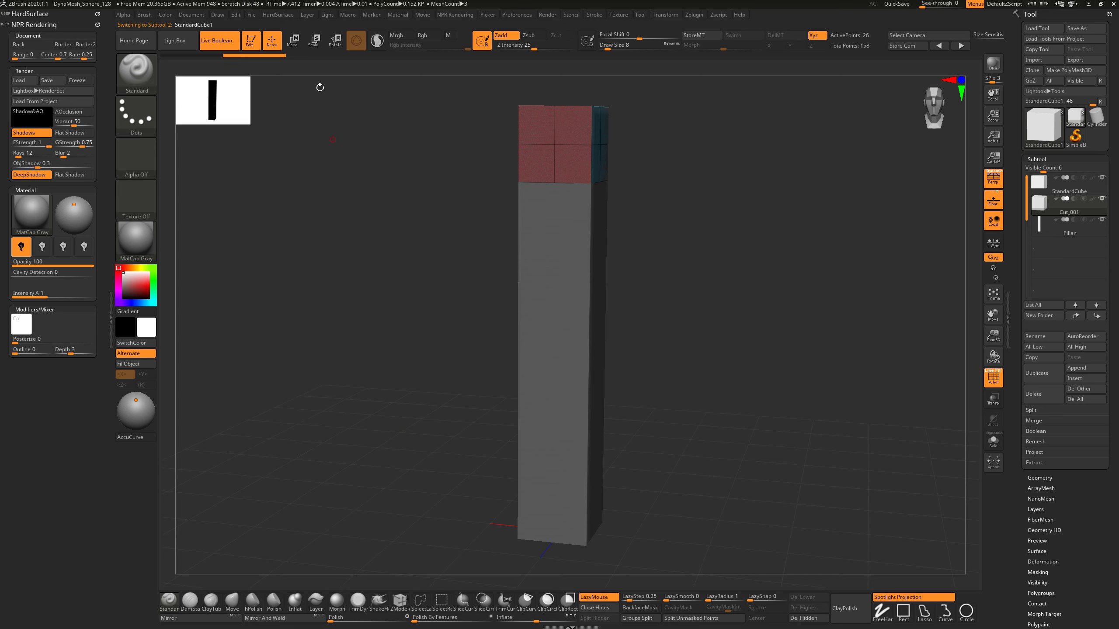
Step: Activate the move gizmo and place it at the center of the Cut_001 cube
click(296, 41)
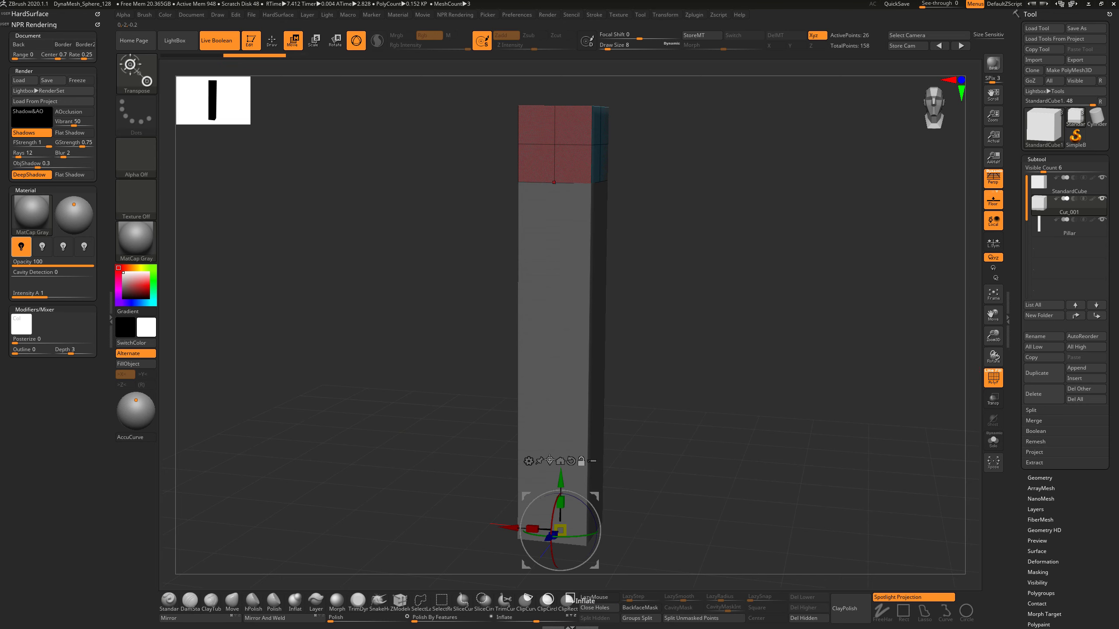
click(550, 461)
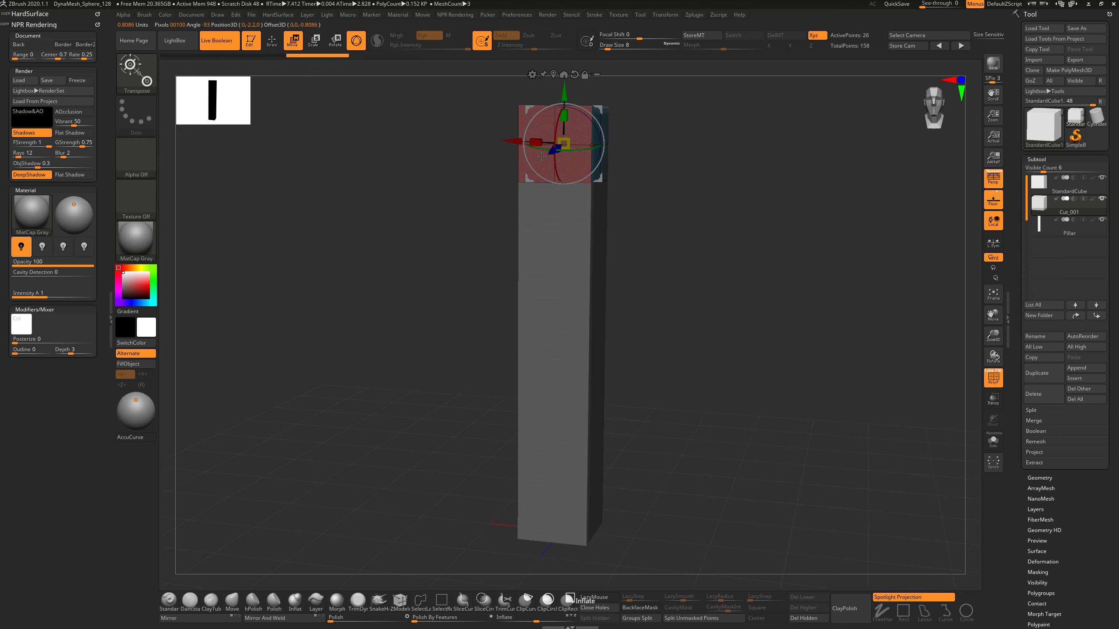
shift+drag(657, 181, 725, 235)
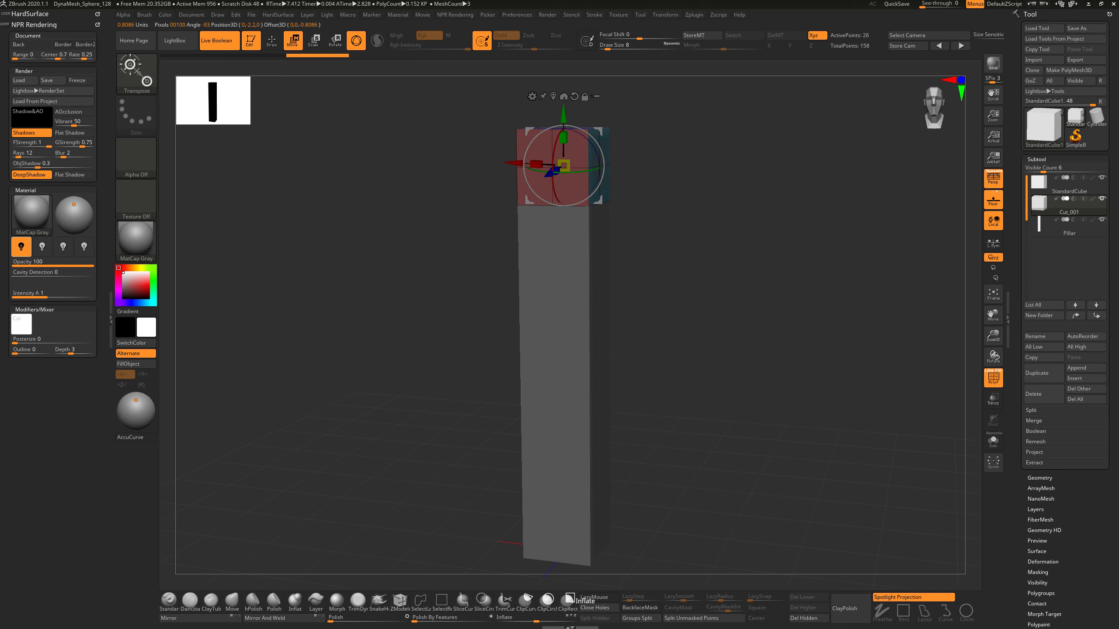
Step: Try moving Cut_001 down along Y on the pillar with the gizmo, and undo the move
key(alt+Down)
drag(732, 320, 708, 322)
drag(553, 133, 552, 212)
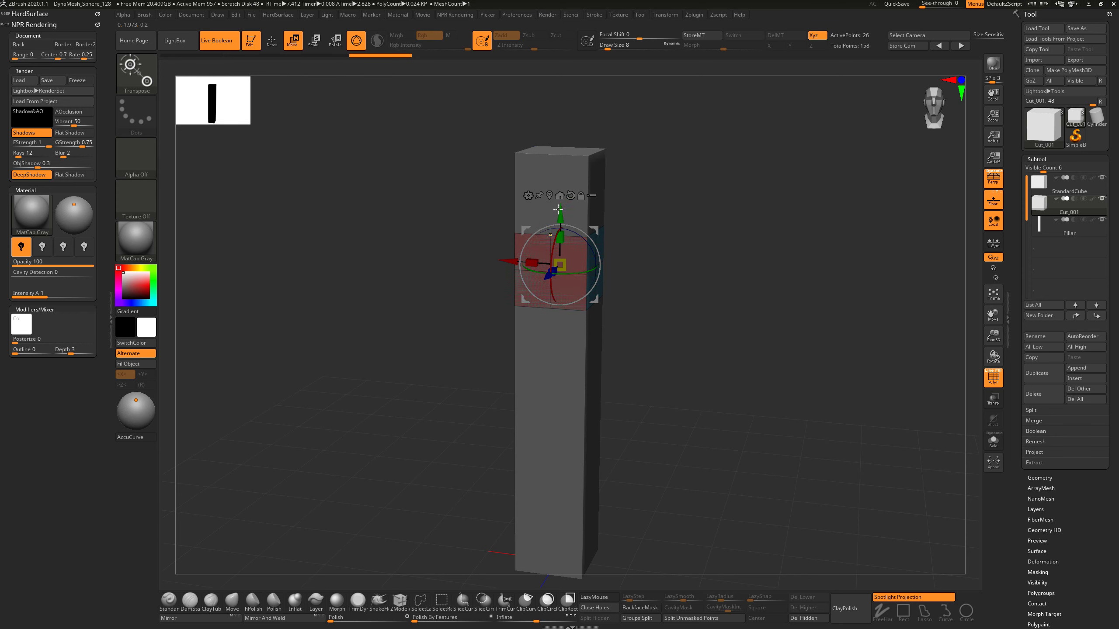
key(ctrl+z)
Step: Turn on transparency, try an Offset deformation on Cut_001, switch the ghost display and try the Offset again
click(993, 401)
drag(771, 335, 793, 346)
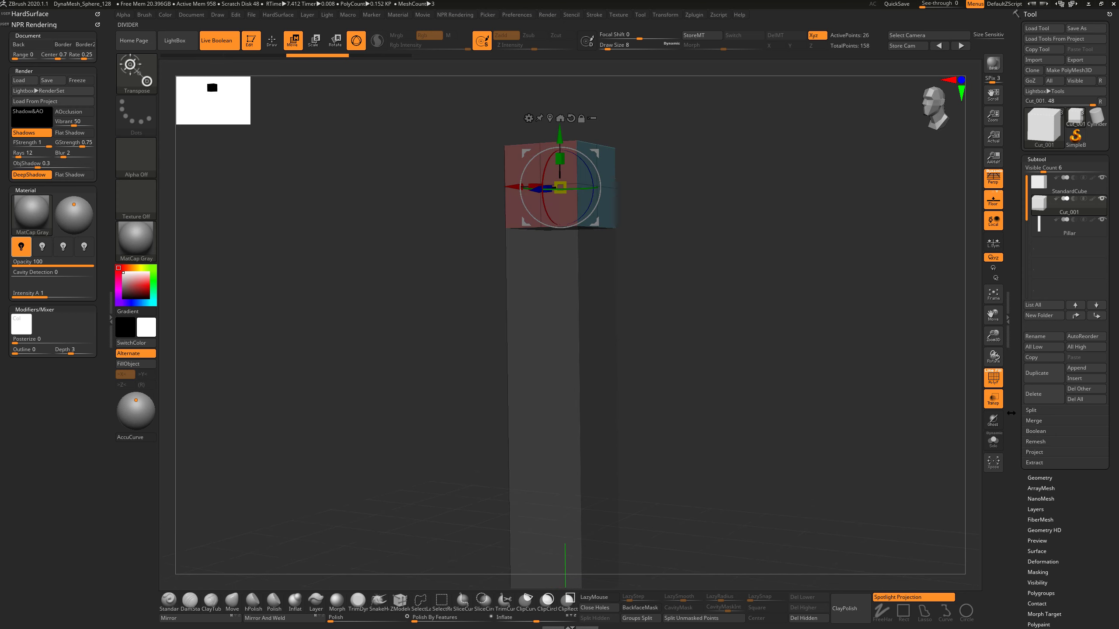
drag(1092, 570, 1092, 441)
click(1045, 432)
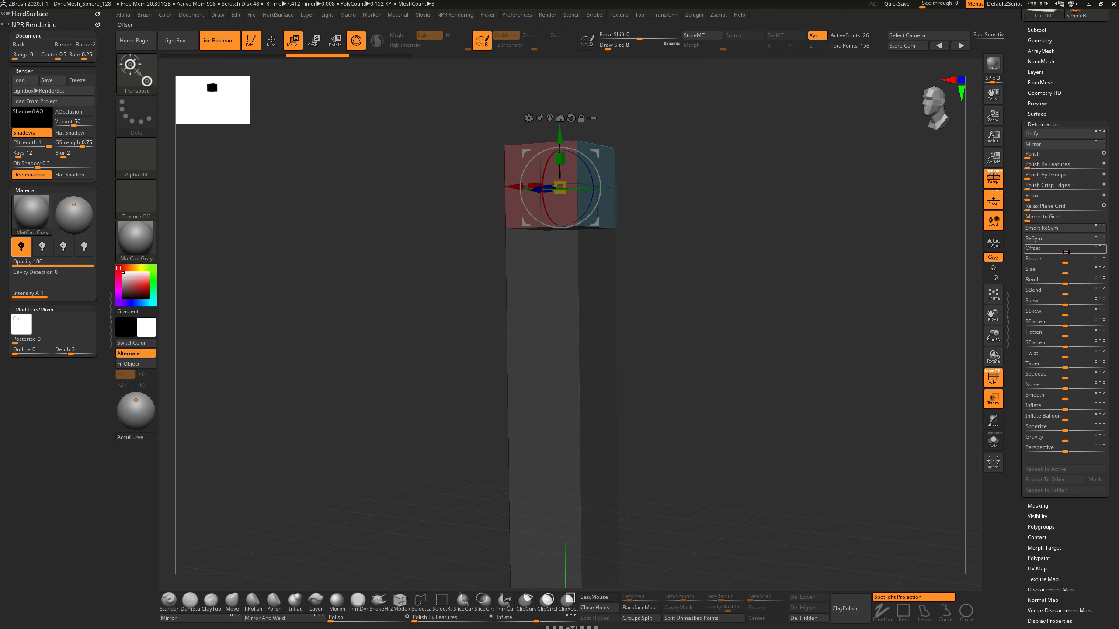
mouse_move(1065, 251)
mouse_down()
mouse_move(1083, 250)
mouse_move(1064, 251)
mouse_up()
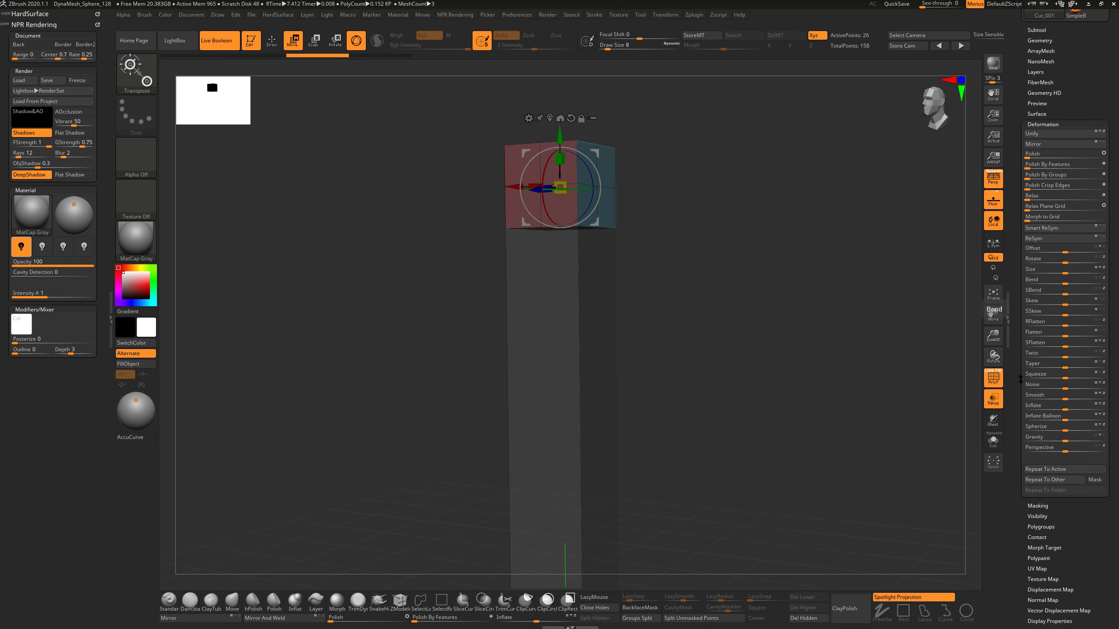
drag(1017, 93, 1018, 144)
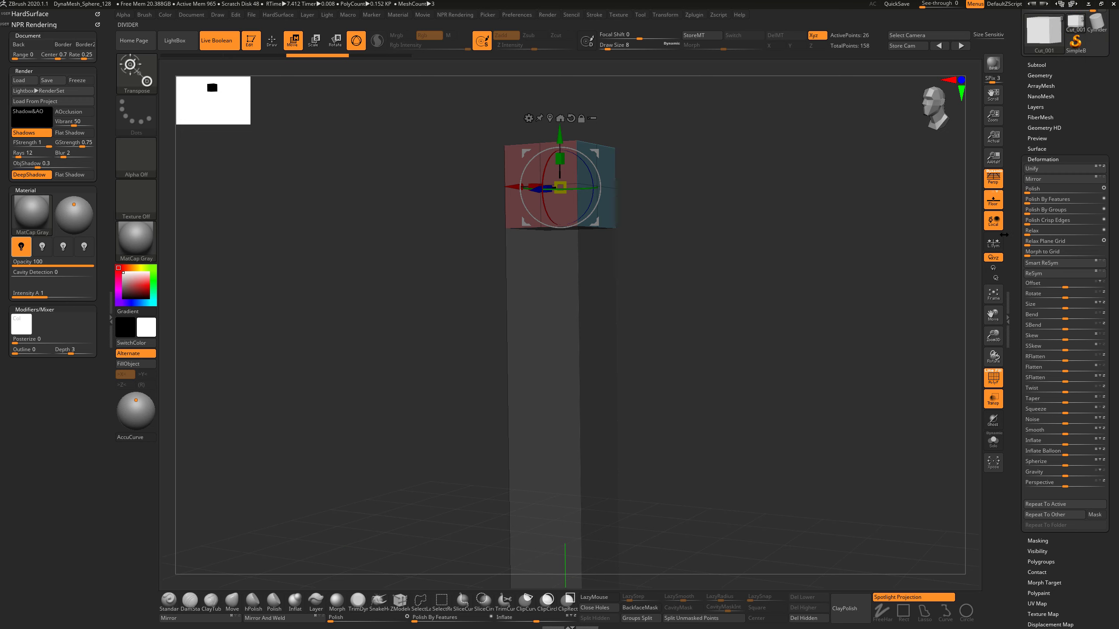
click(993, 419)
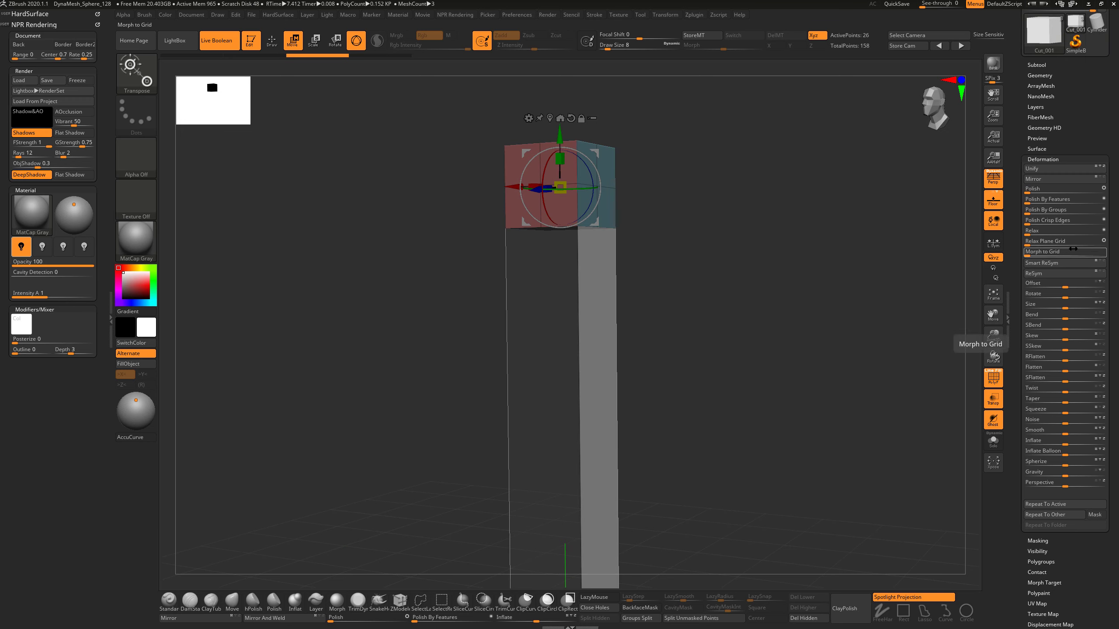
drag(1065, 285, 1095, 285)
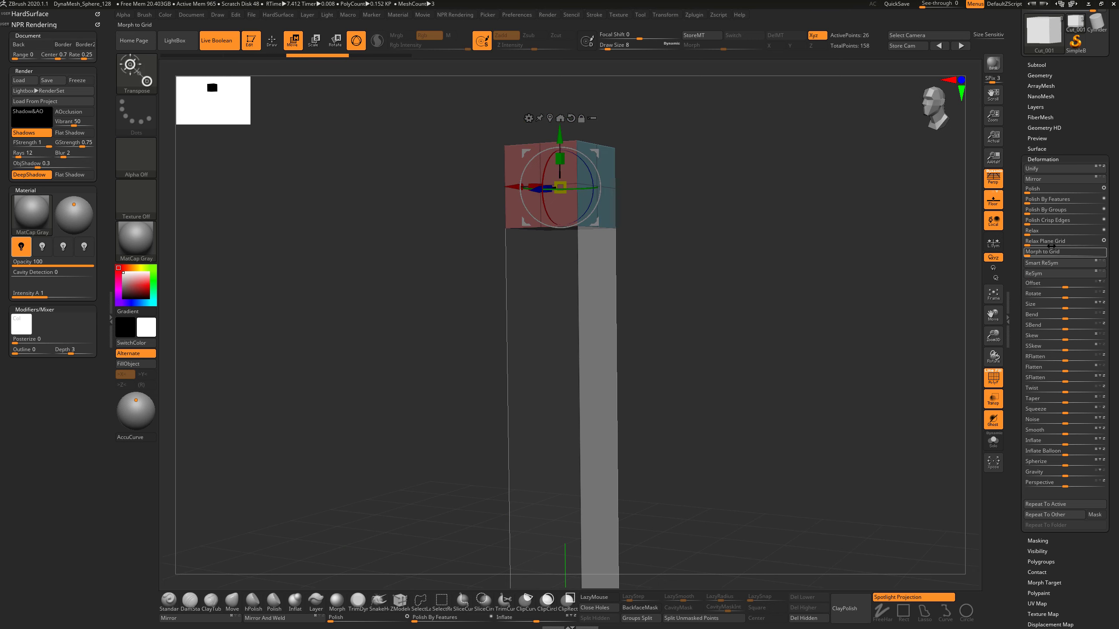
Step: Hide the Pillar subtool and turn transparency off, keeping StandardCube and Cut_001 visible
click(1037, 65)
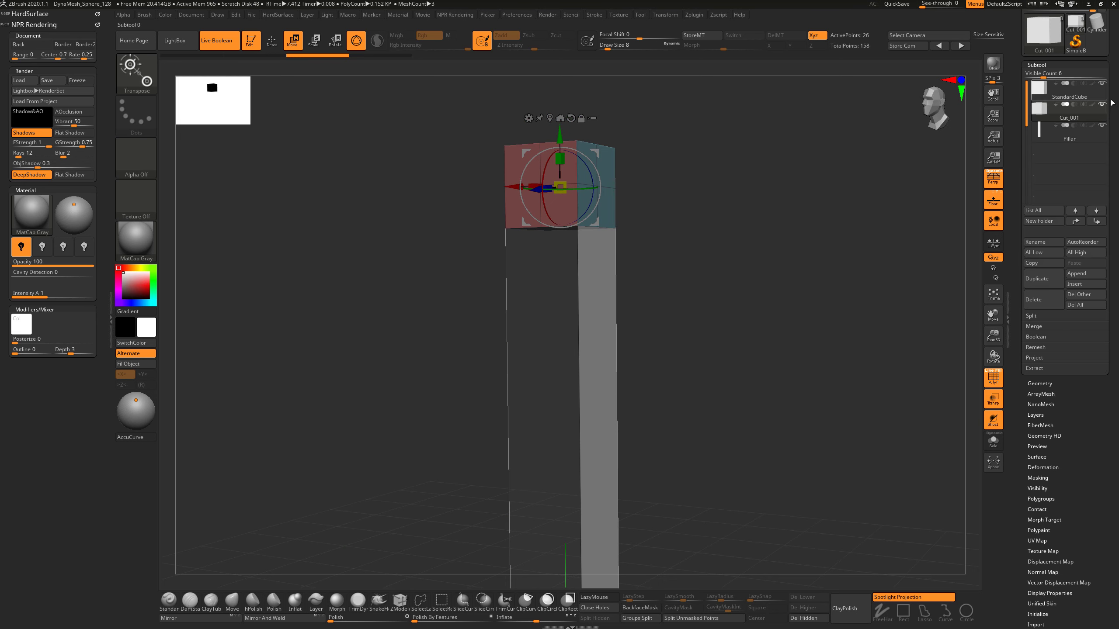
click(1102, 125)
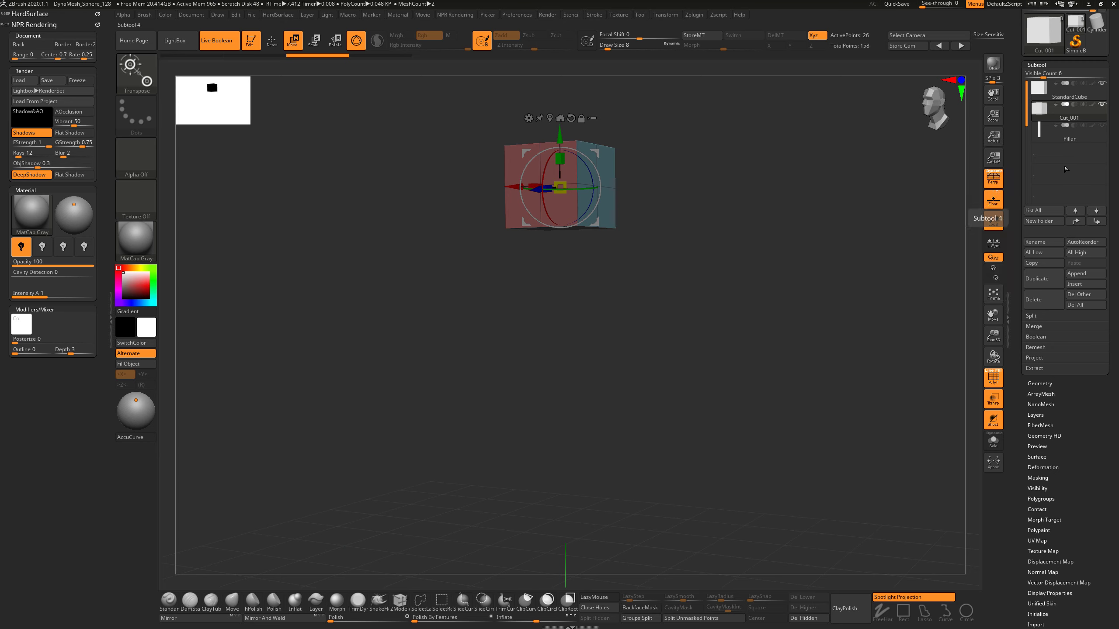
click(999, 400)
Step: Move Cut_001 down along Y with the Offset deformation so it sits directly below StandardCube
scroll(1048, 304, down, 3)
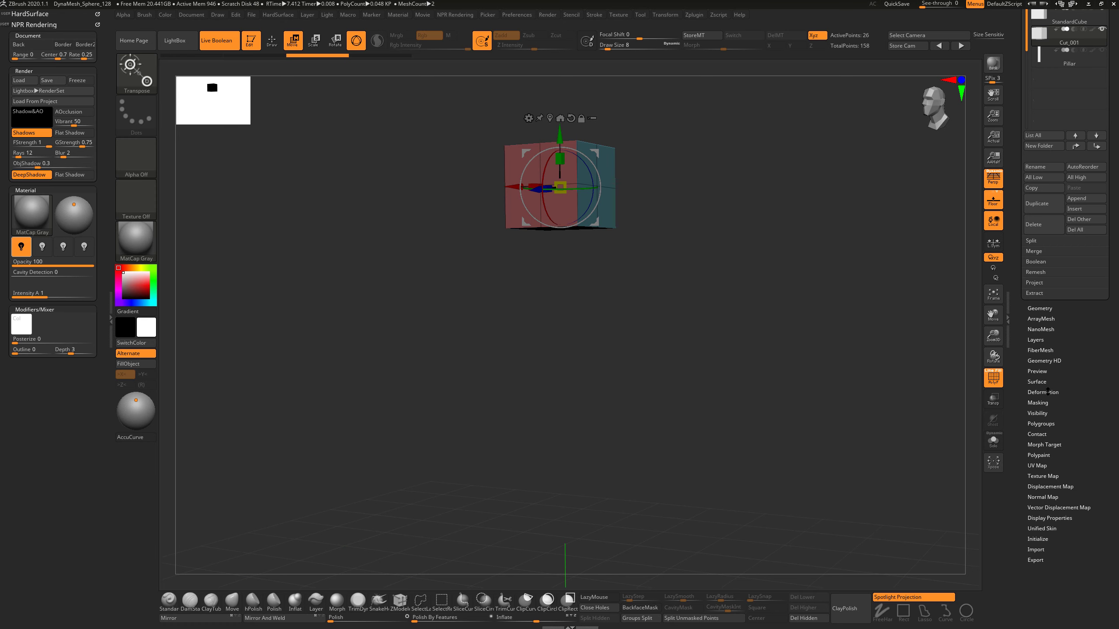
click(1044, 391)
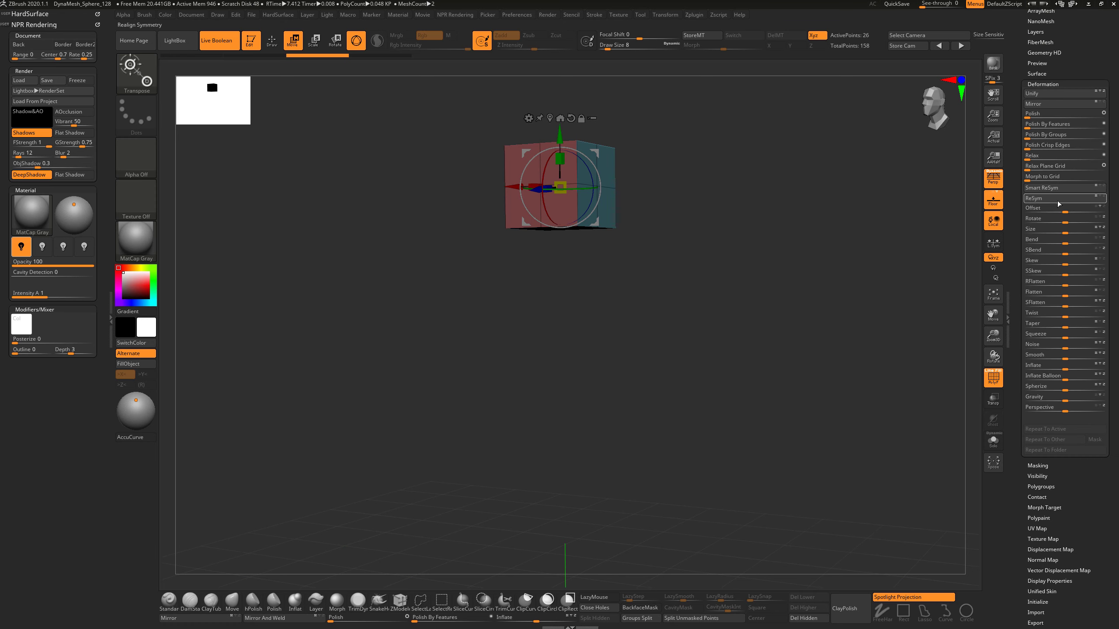
drag(1065, 211, 1081, 214)
drag(837, 240, 780, 242)
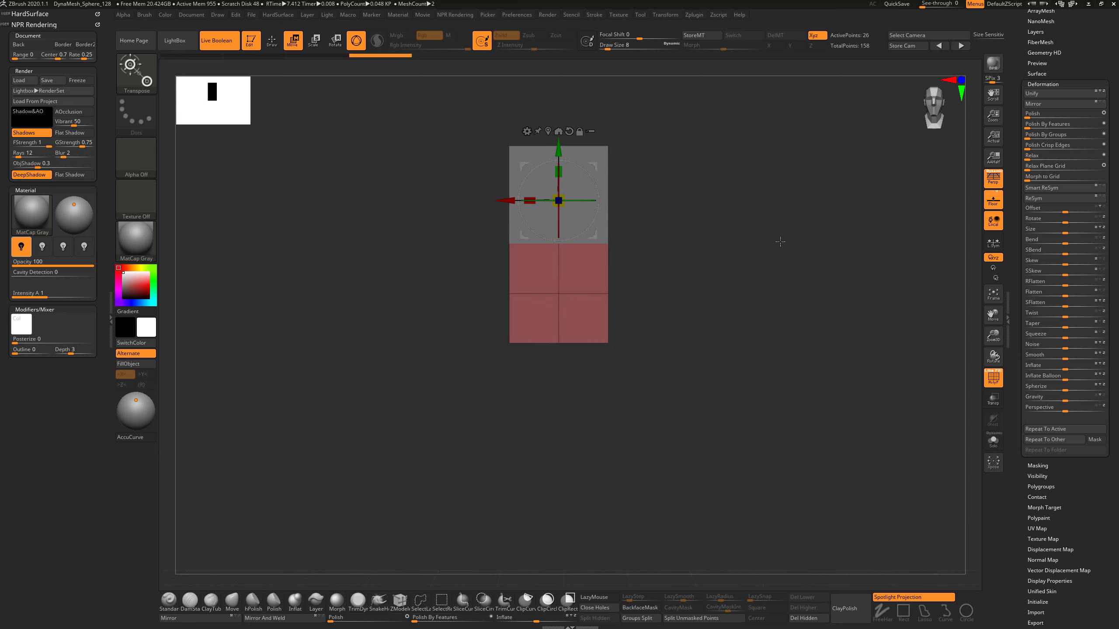
Step: Make the Pillar subtool visible again and check Cut_001 against it from the front
scroll(1016, 127, up, 5)
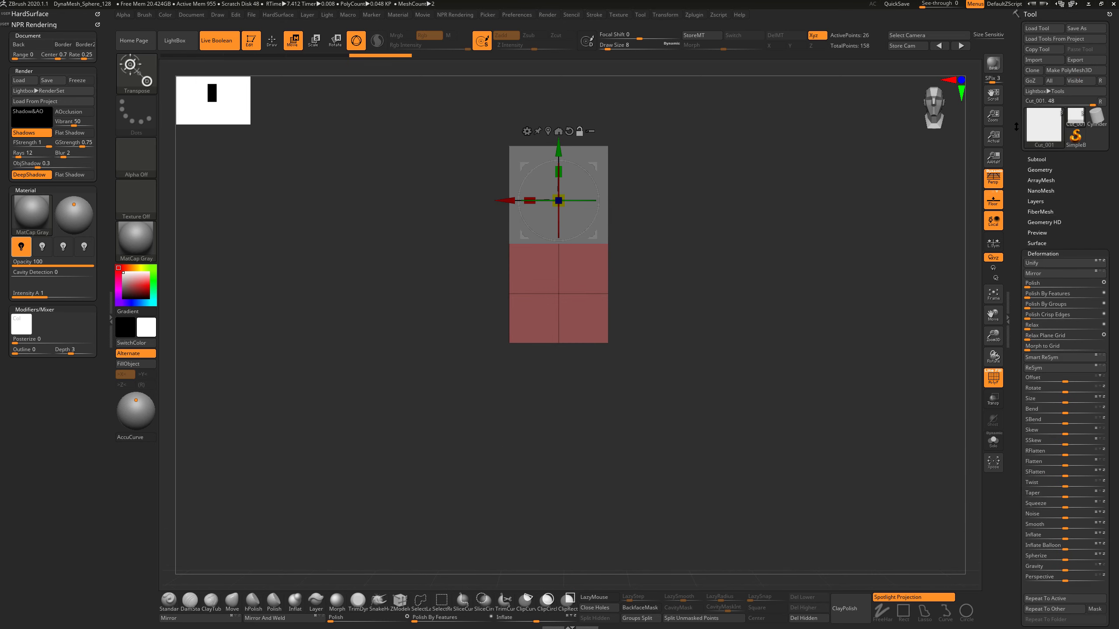
click(1038, 159)
click(1103, 221)
drag(837, 233, 807, 249)
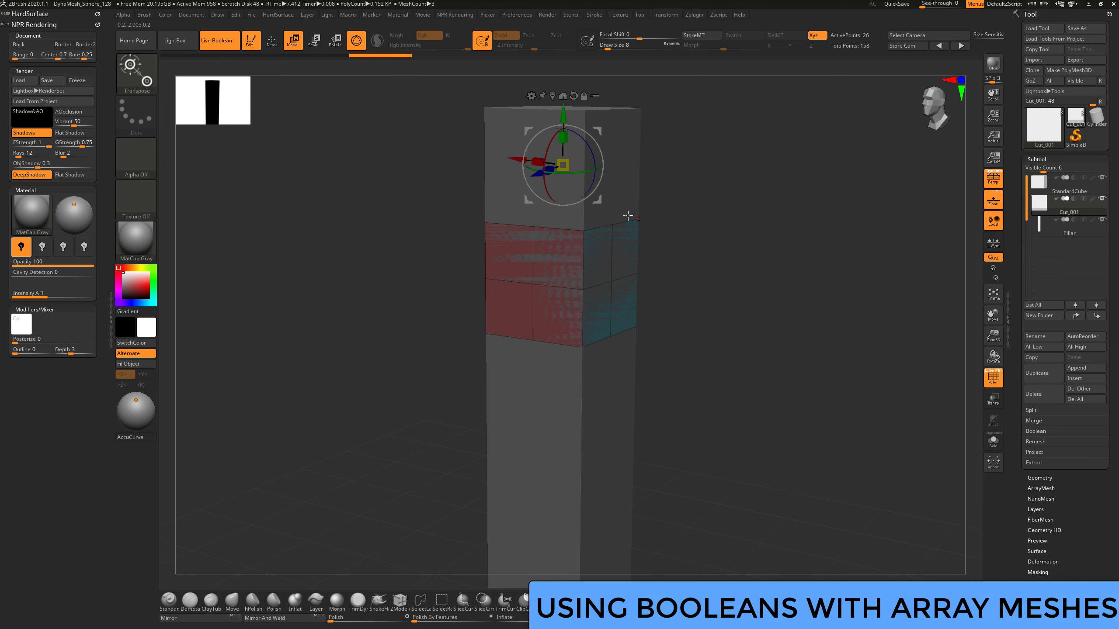
shift+drag(713, 210, 705, 200)
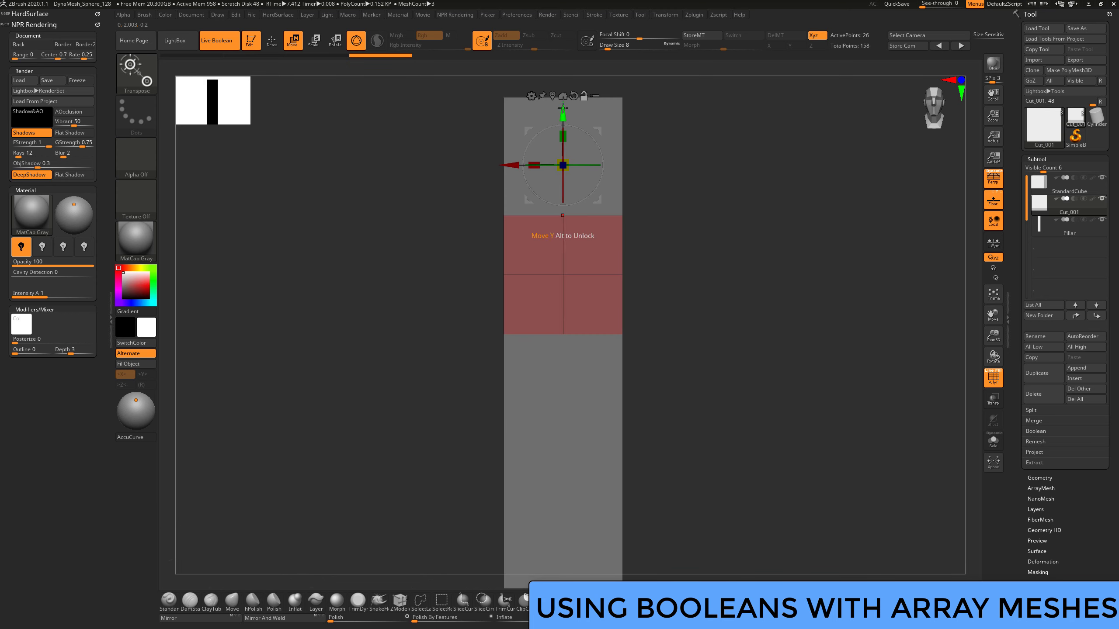
Step: Center the move gizmo on Cut_001 and move the cube along X until it sits clear beside the pillar
click(555, 95)
drag(748, 252, 762, 277)
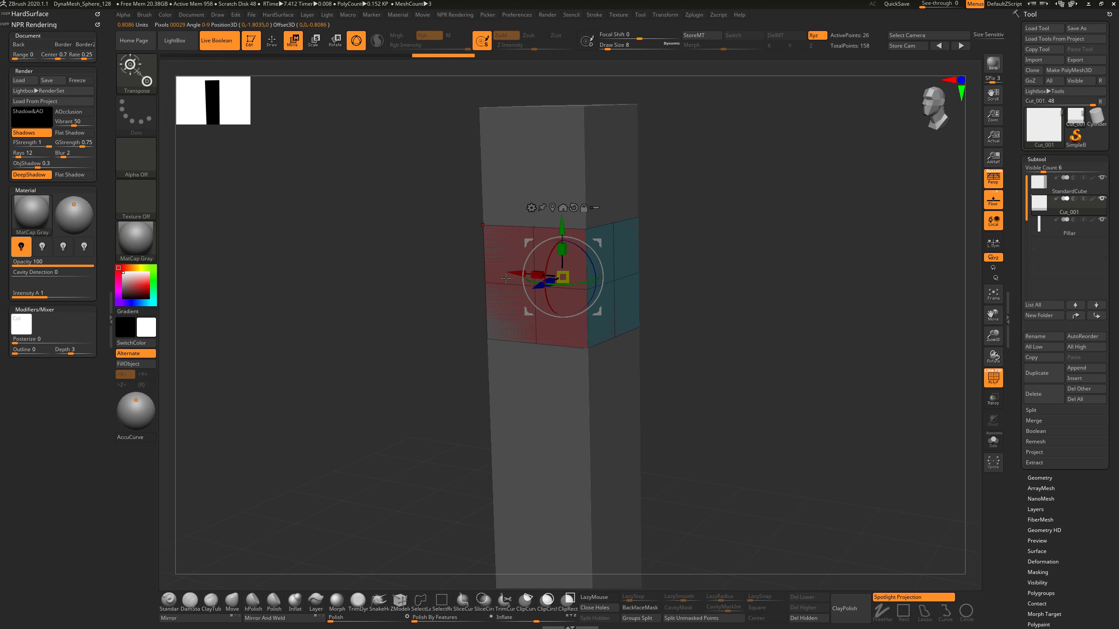
shift+drag(685, 292, 737, 299)
drag(511, 277, 654, 367)
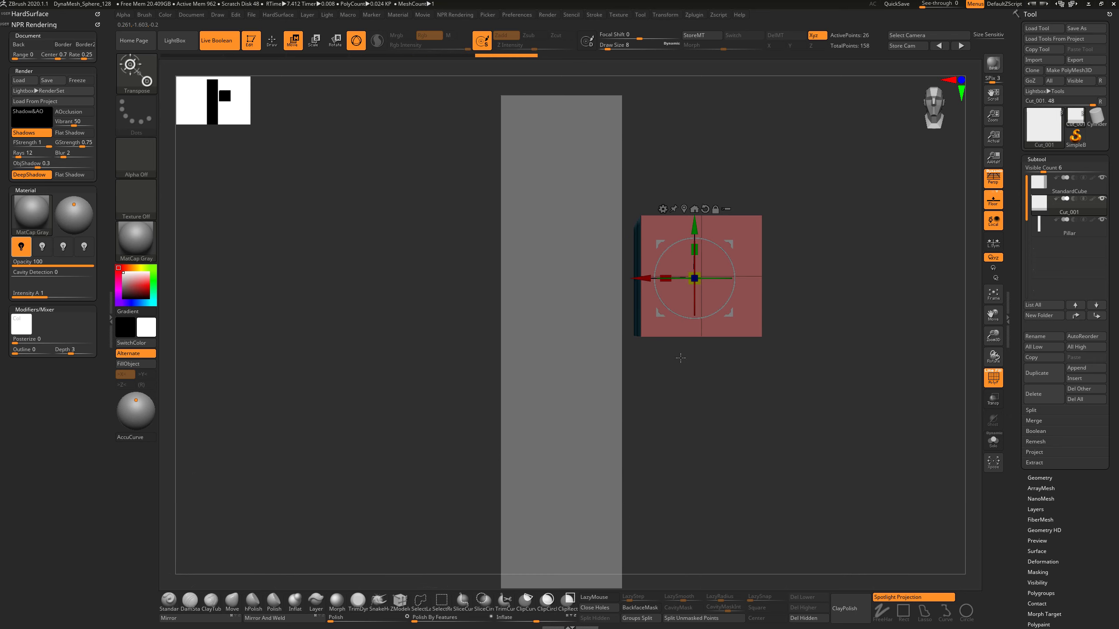
Step: Mask the half of Cut_001 facing away from the pillar, leaving the pillar-side half unmasked
key(ctrl)
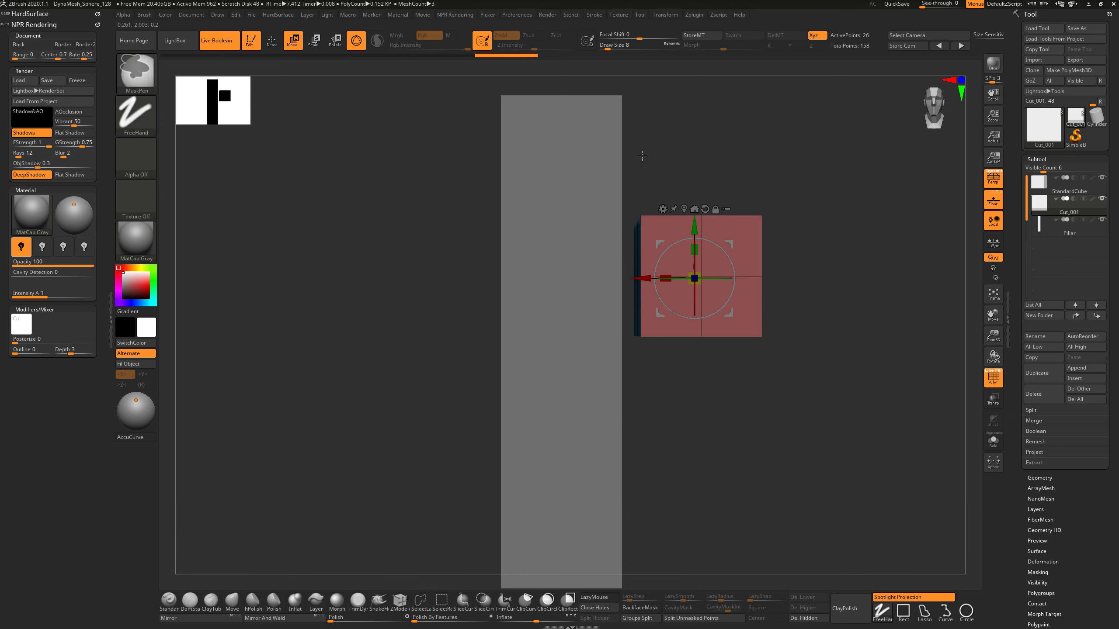
ctrl+drag(647, 176, 665, 397)
drag(839, 344, 841, 364)
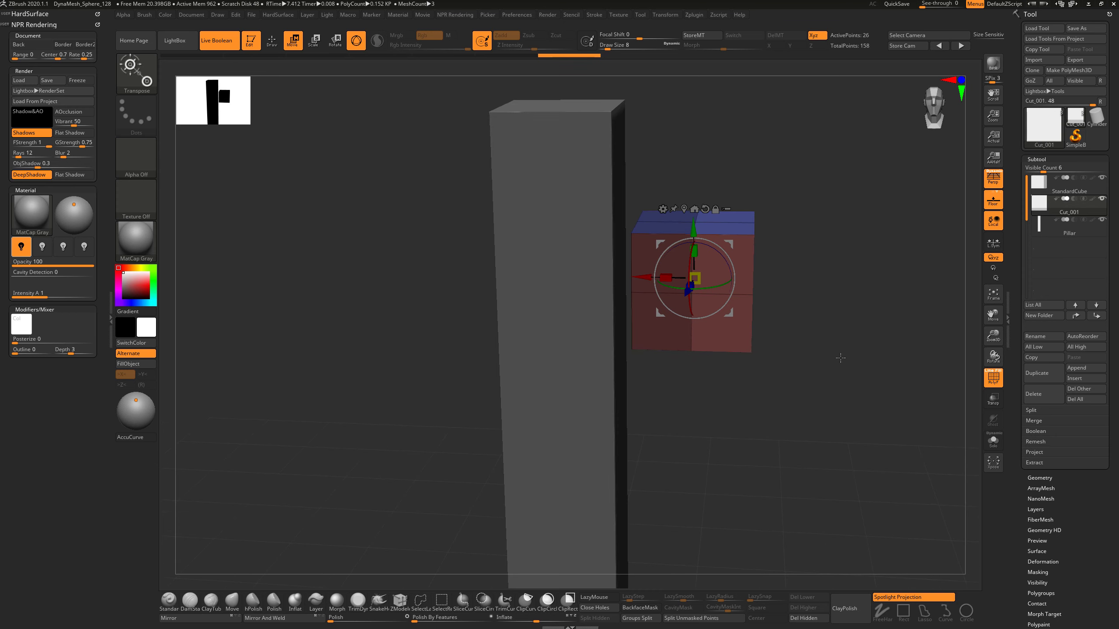
key(ctrl)
key(w)
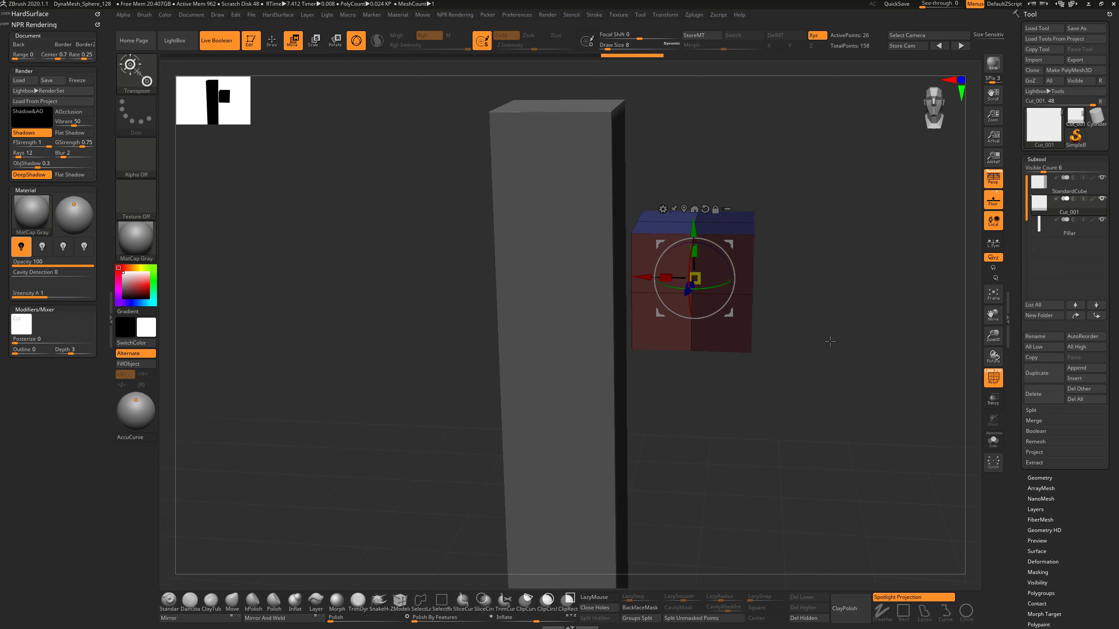
ctrl+drag(839, 333, 823, 309)
key(ctrl+z)
key(ctrl+z)
drag(825, 251, 819, 277)
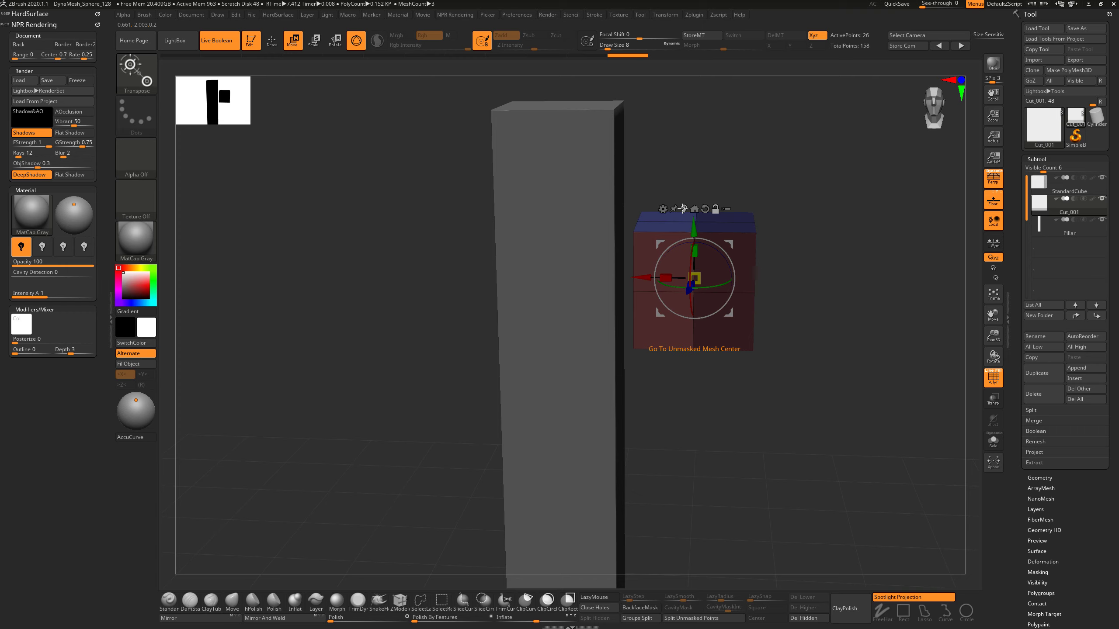
Step: Center the gizmo on the unmasked part of Cut_001, scale that face down along Y by about 0.4, and clear the mask
click(683, 208)
drag(800, 284, 805, 269)
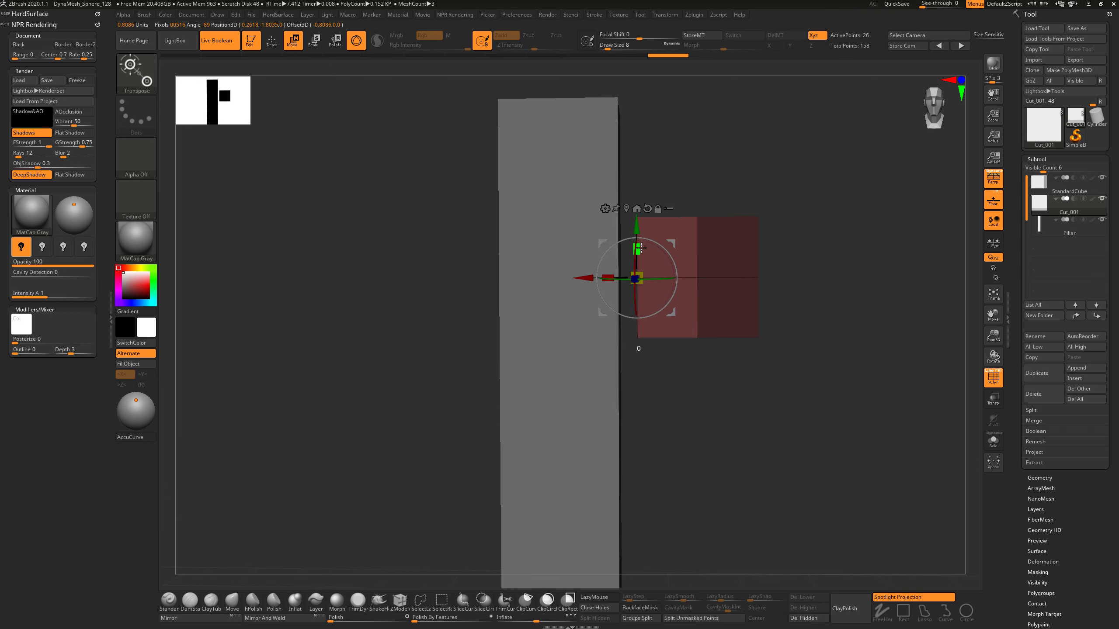
drag(641, 247, 647, 277)
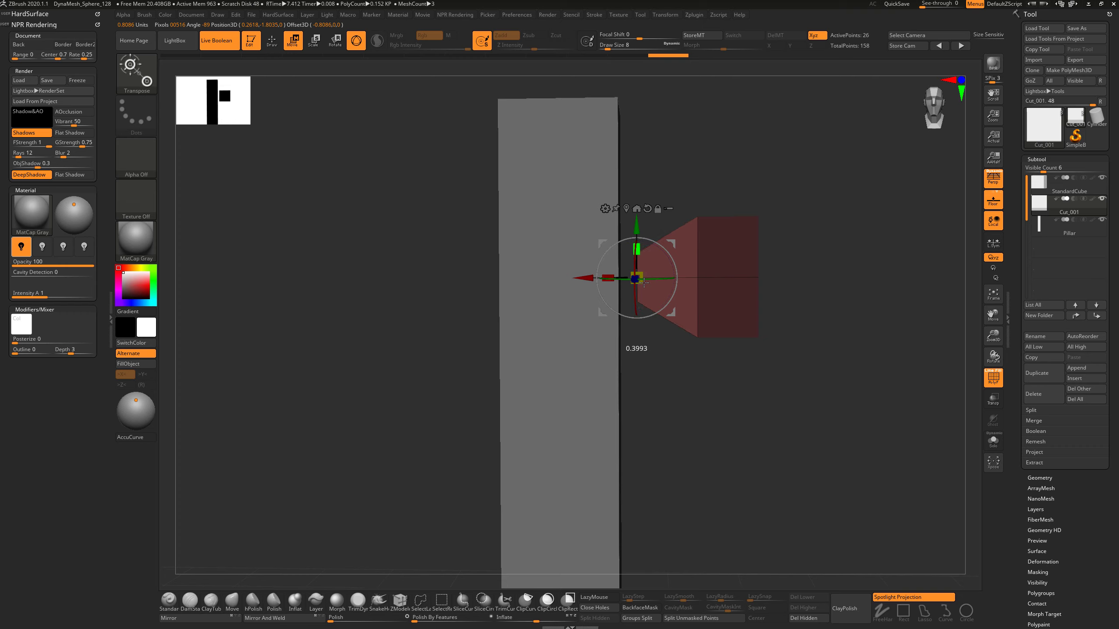
drag(643, 283, 643, 283)
mouse_move(855, 273)
mouse_down()
mouse_move(844, 302)
mouse_move(856, 279)
mouse_up()
ctrl+drag(856, 245, 871, 310)
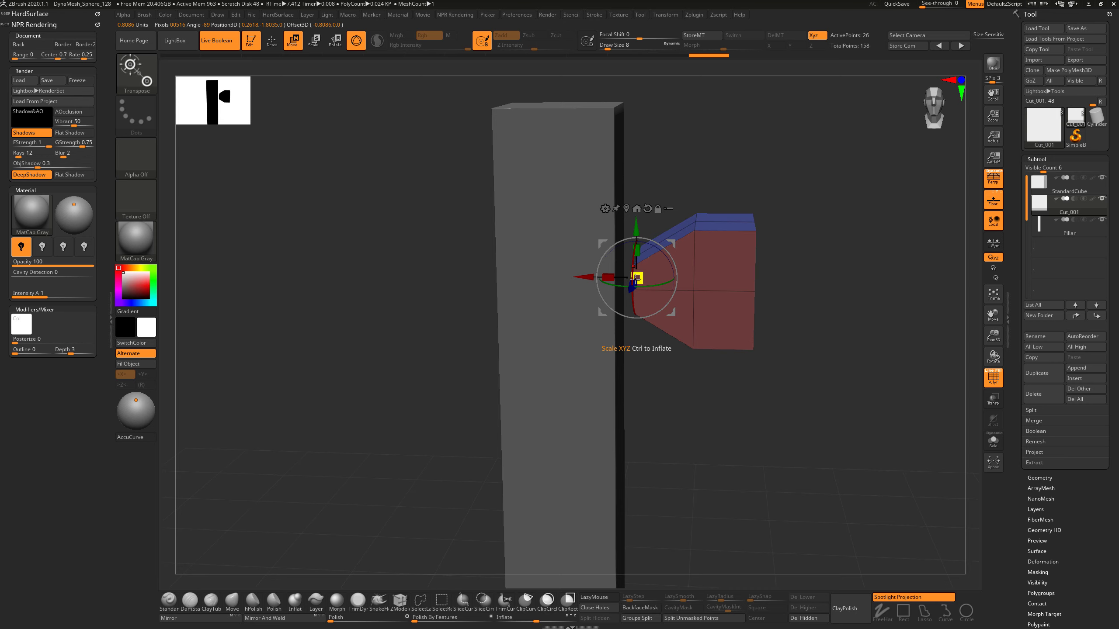
Step: Move the tapered Cut_001 along X partly into the pillar's side and set it to subtract
drag(591, 277, 549, 277)
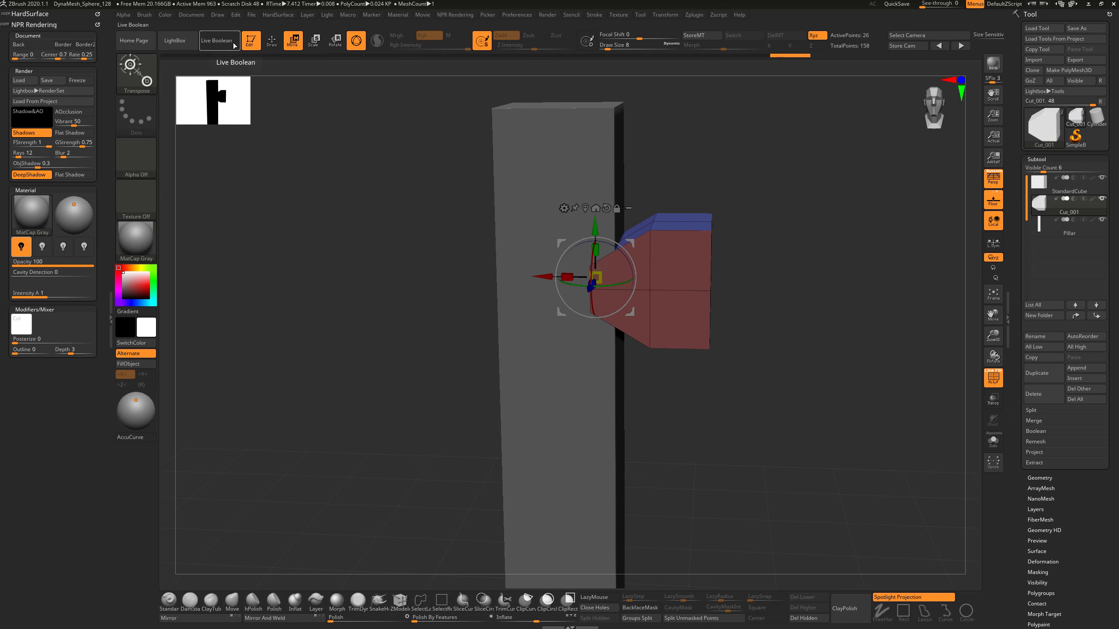
click(1075, 200)
drag(795, 273, 799, 267)
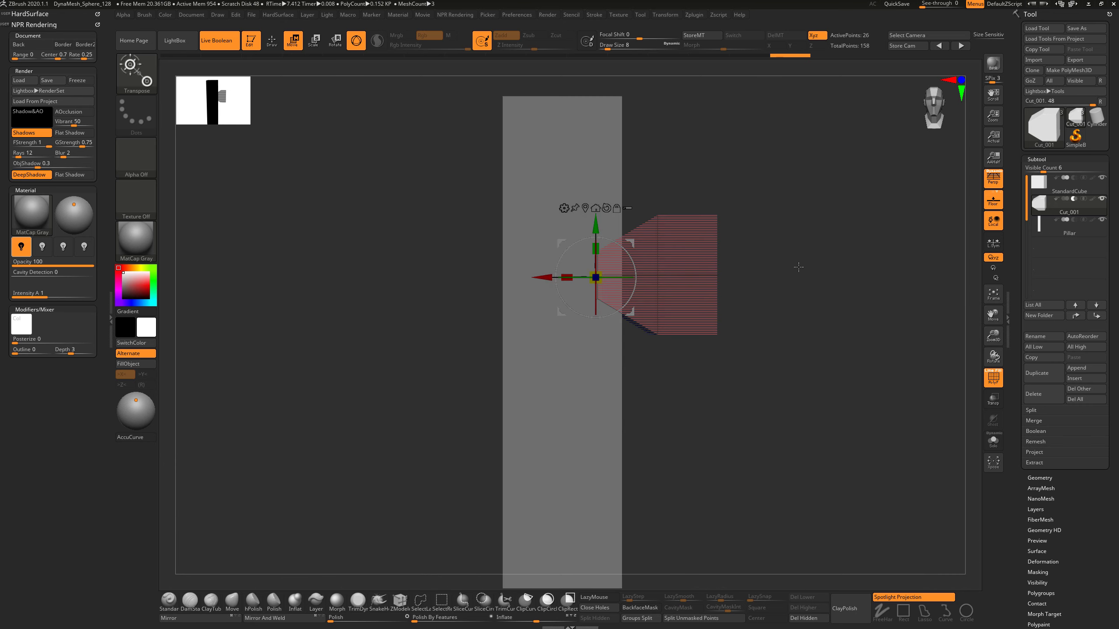
drag(869, 263, 885, 268)
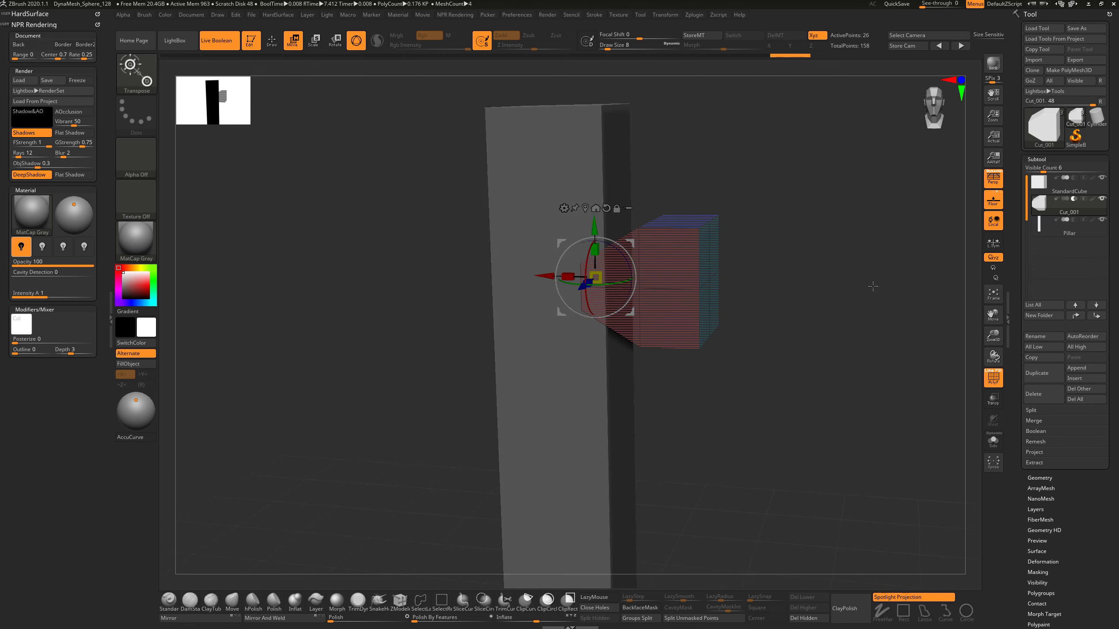
Step: Turn off the polyframe display and inspect the pillar for the live boolean cut
click(997, 386)
click(997, 386)
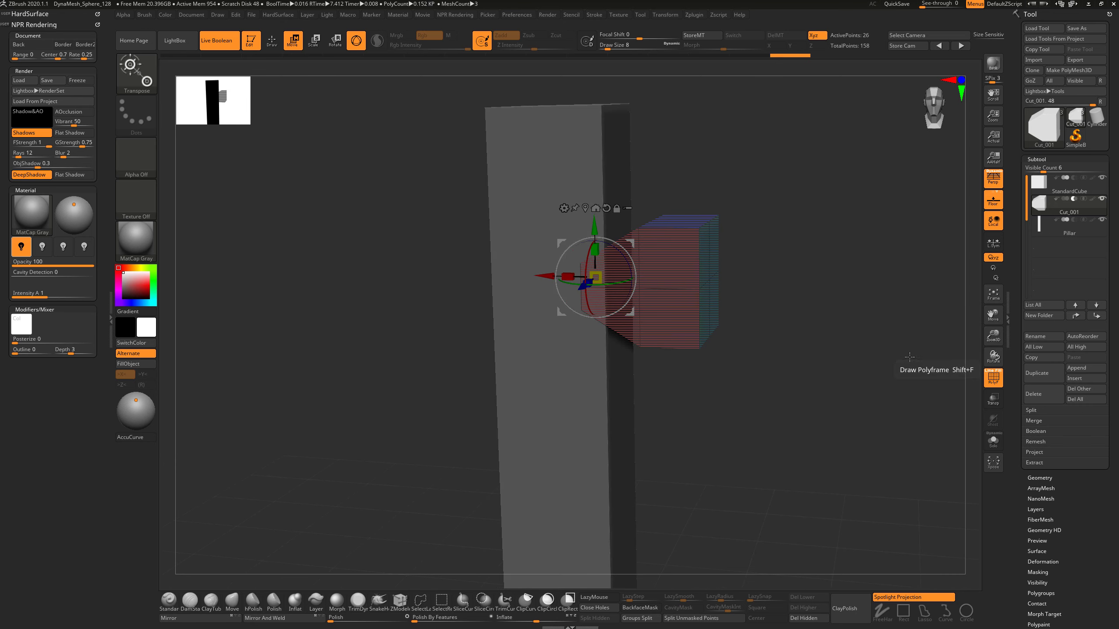
click(991, 378)
drag(856, 337, 877, 354)
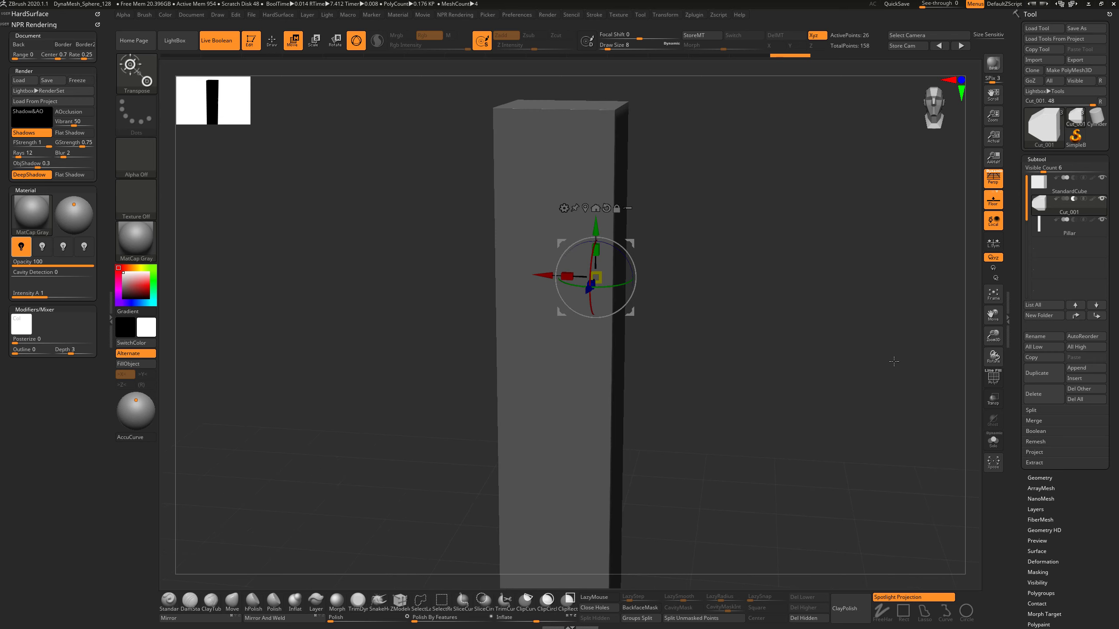
shift+drag(904, 391, 914, 384)
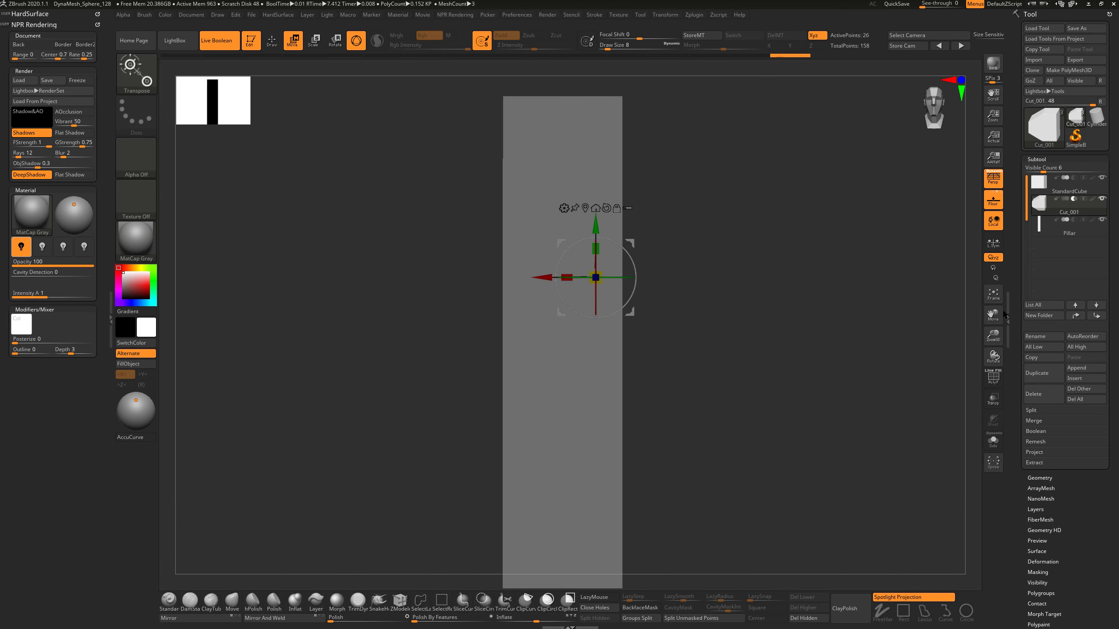
Step: Reorder the subtools so Pillar comes first, followed by Cut_001 and StandardCube
click(1036, 229)
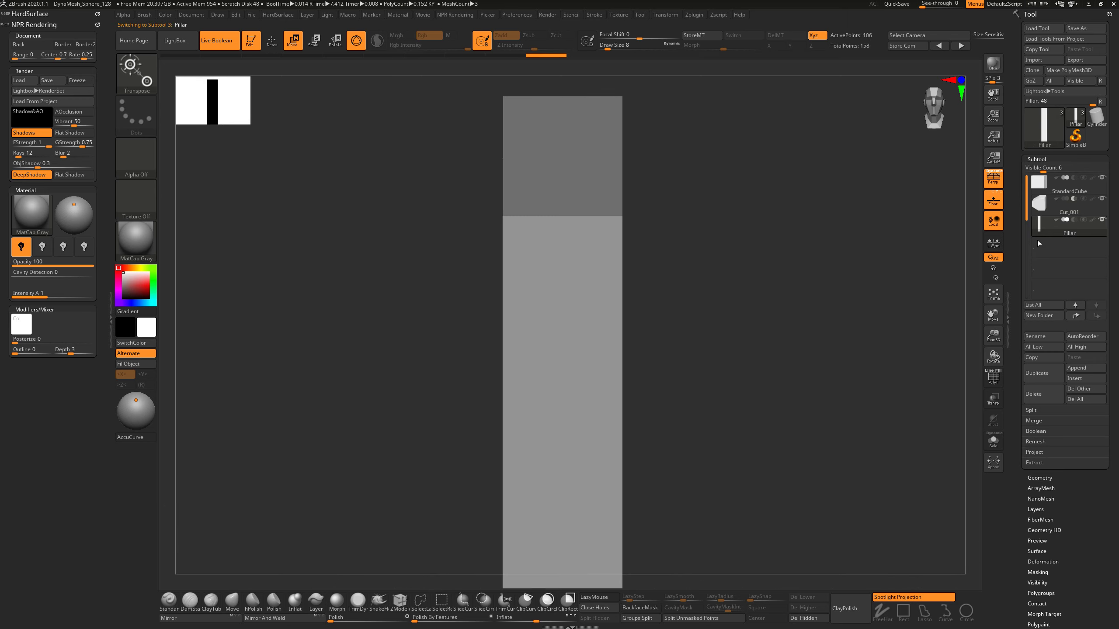
click(1075, 315)
click(1075, 316)
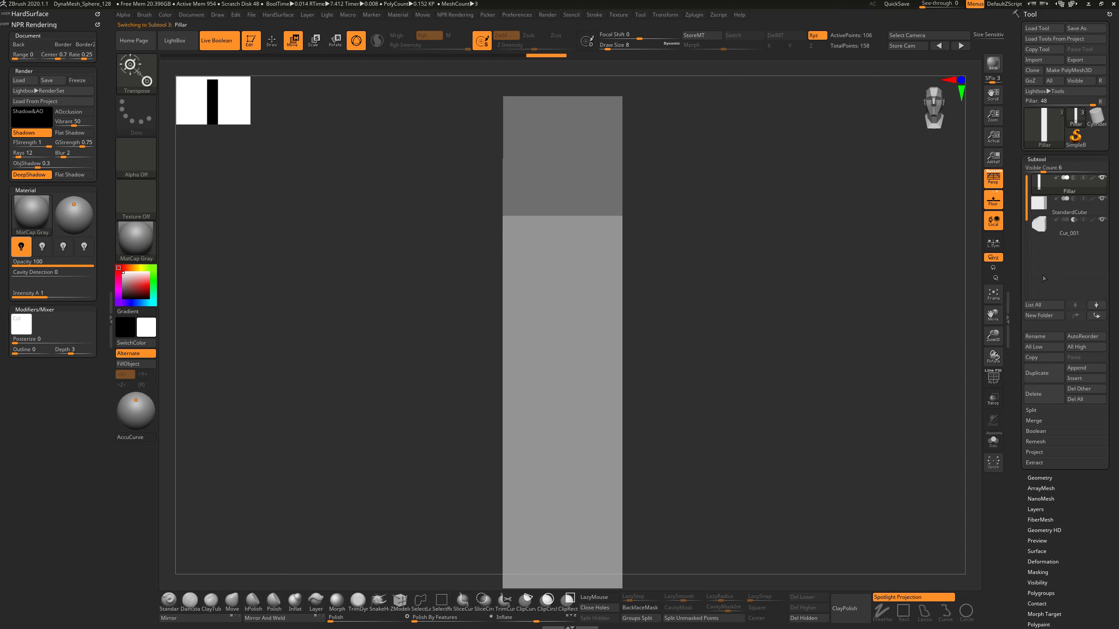
click(1040, 227)
click(1075, 305)
drag(940, 292, 879, 294)
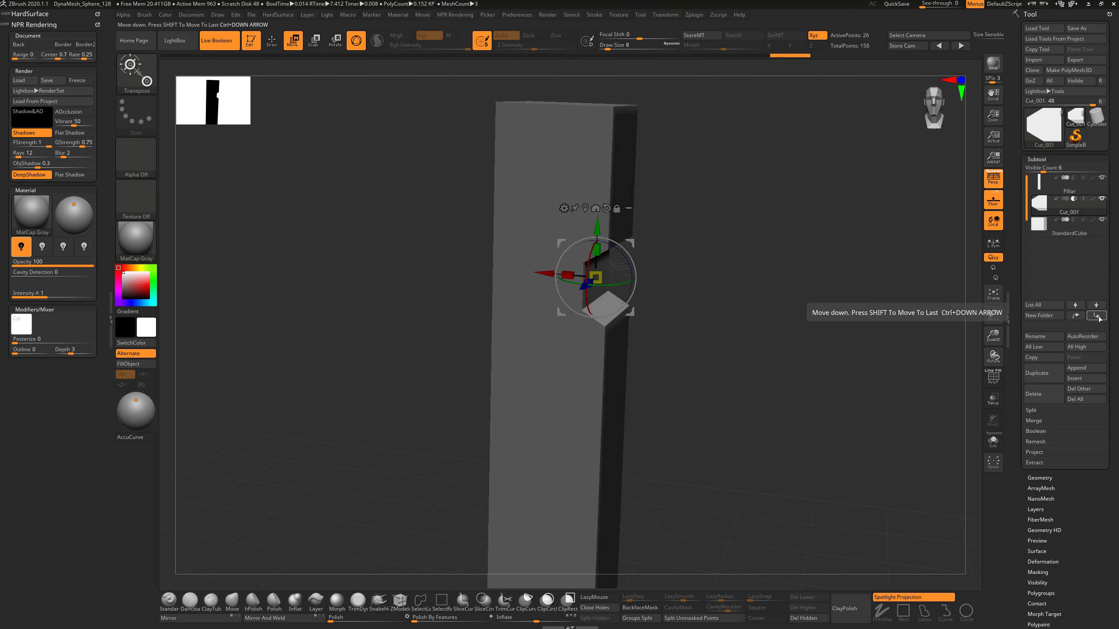
Step: Inspect the boolean notch in the pillar up close and nudge Cut_001 slightly along Y
drag(832, 329, 789, 320)
drag(602, 228, 623, 236)
drag(729, 273, 752, 300)
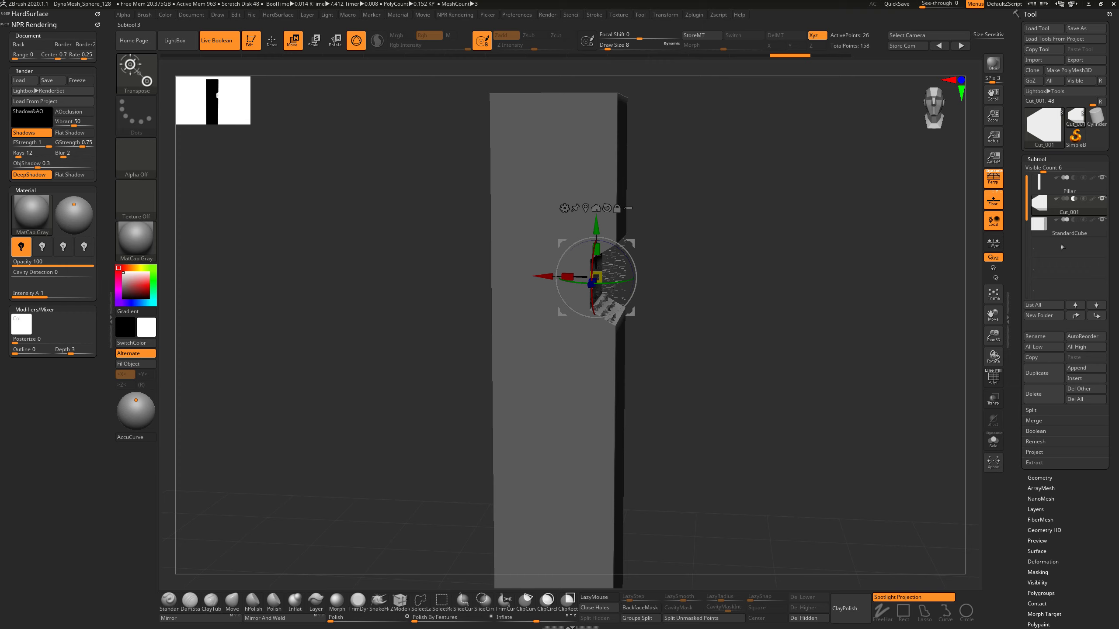
drag(819, 284, 702, 264)
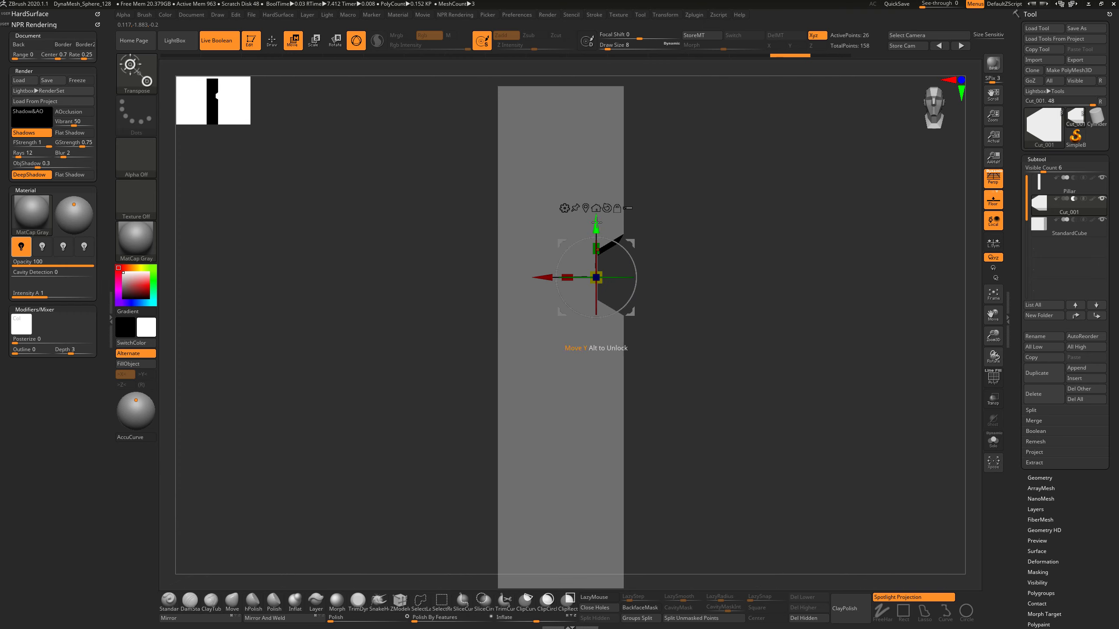
drag(596, 190, 596, 202)
alt+drag(774, 271, 802, 274)
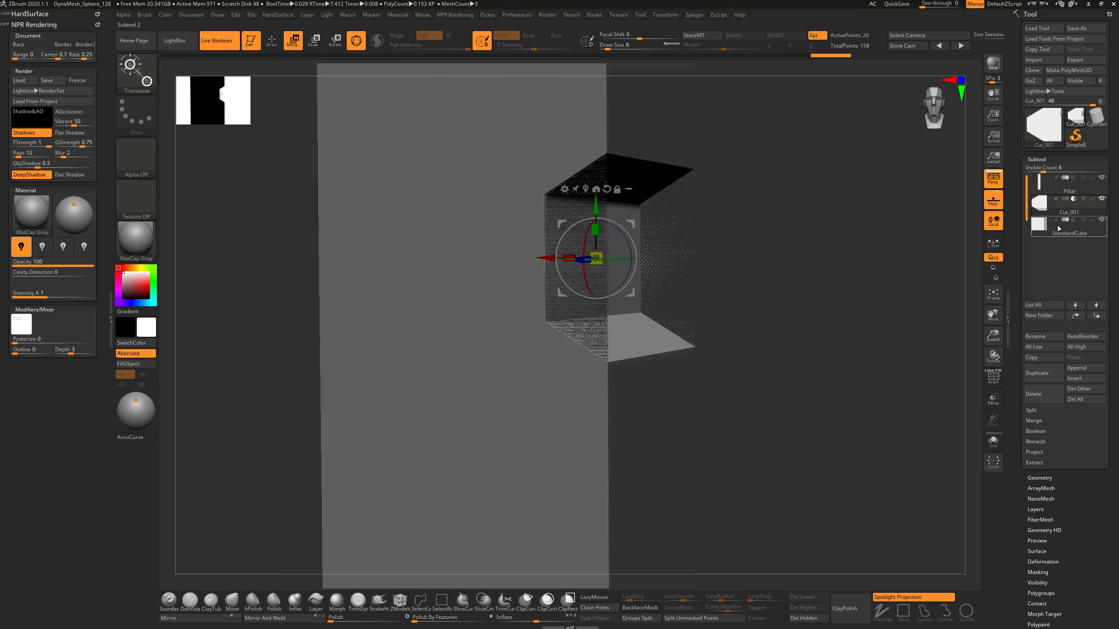
drag(596, 207, 598, 166)
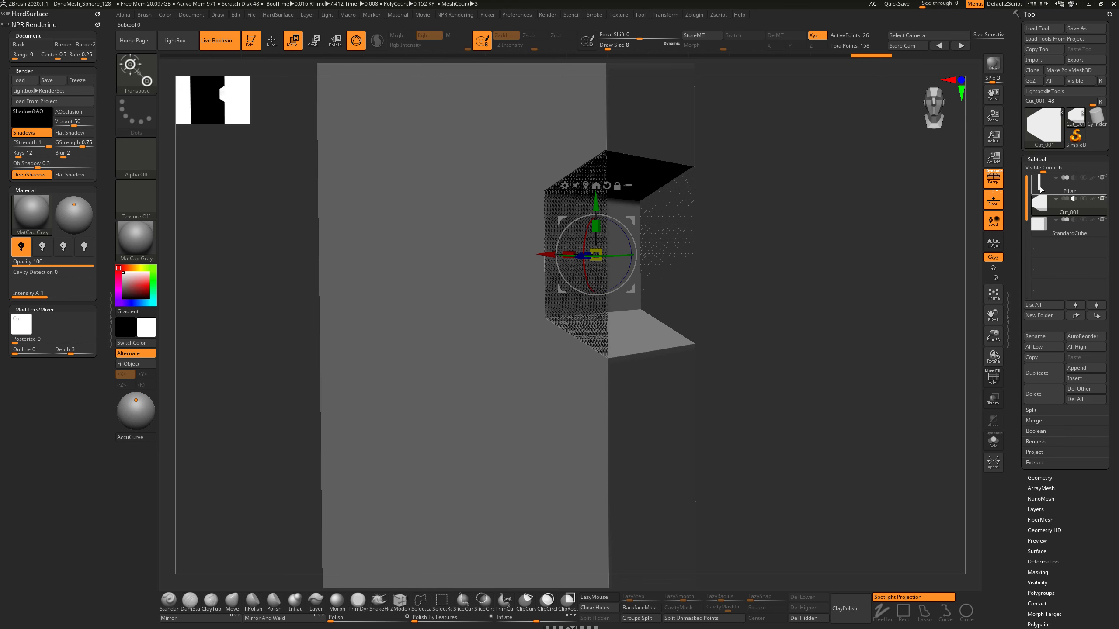
mouse_move(1039, 197)
mouse_move(595, 200)
mouse_down()
mouse_move(597, 185)
mouse_move(610, 202)
mouse_up()
mouse_move(812, 287)
mouse_down()
mouse_move(831, 294)
mouse_move(814, 294)
mouse_up()
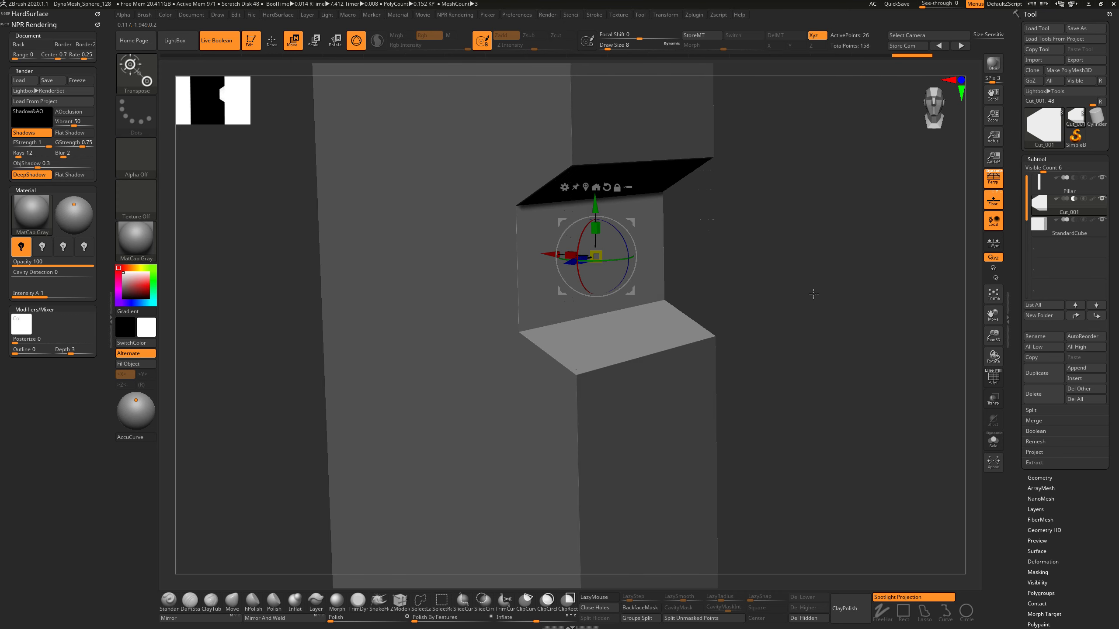
Step: Turn the polyframe display back on, try moving Cut_001 along Y and X, and undo each move
click(993, 378)
drag(837, 326, 912, 494)
drag(596, 212, 597, 241)
key(ctrl+z)
mouse_move(919, 474)
mouse_down()
mouse_move(915, 498)
mouse_move(900, 481)
mouse_up()
drag(579, 268, 562, 280)
key(ctrl+z)
drag(904, 489, 886, 402)
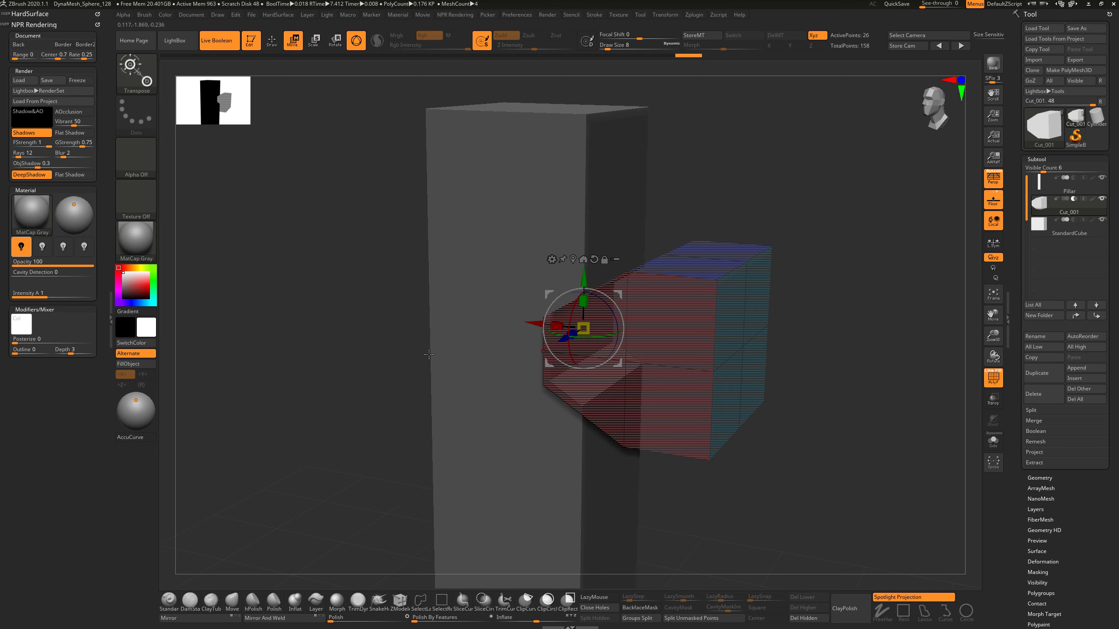
Step: Enable Array Mesh on Cut_001 and set its Repeat to 4
click(1040, 488)
scroll(1039, 441, down, 5)
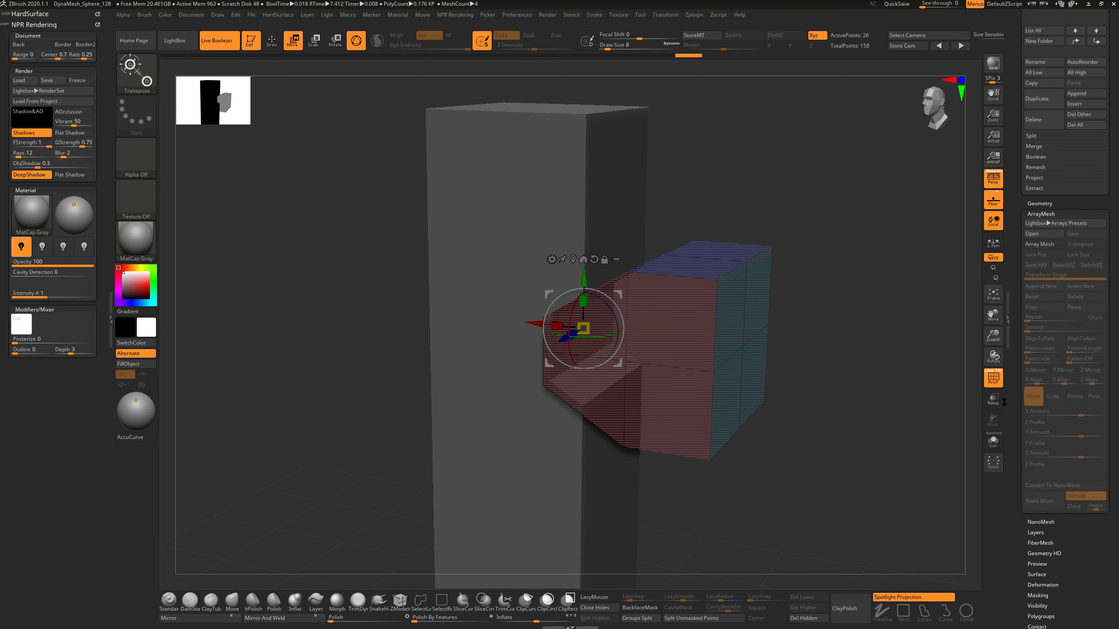
drag(1014, 276, 1029, 370)
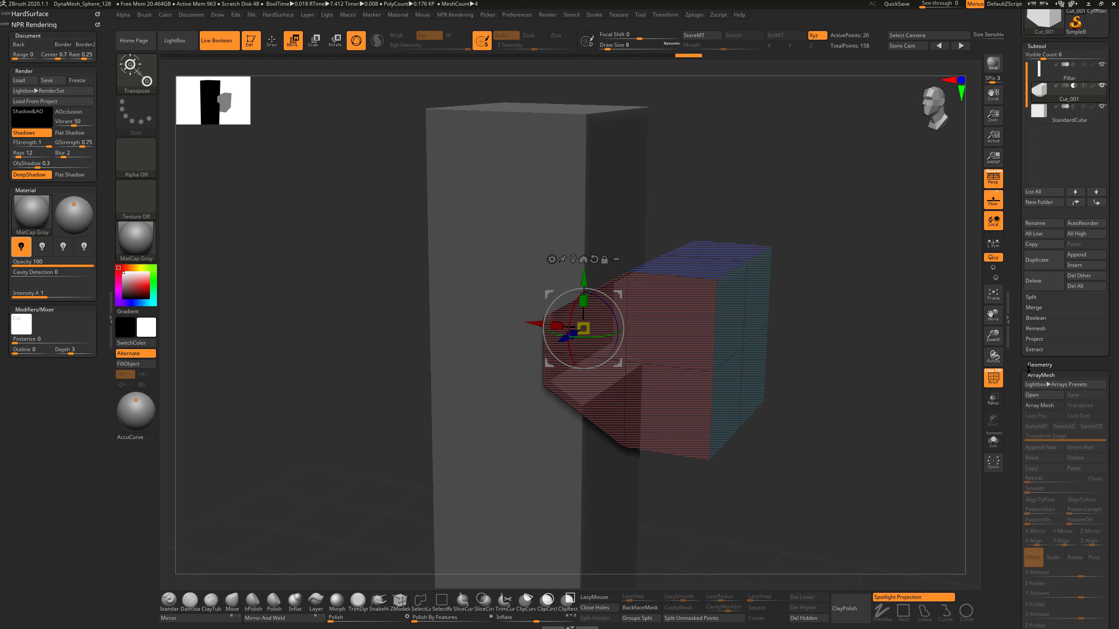
click(1038, 410)
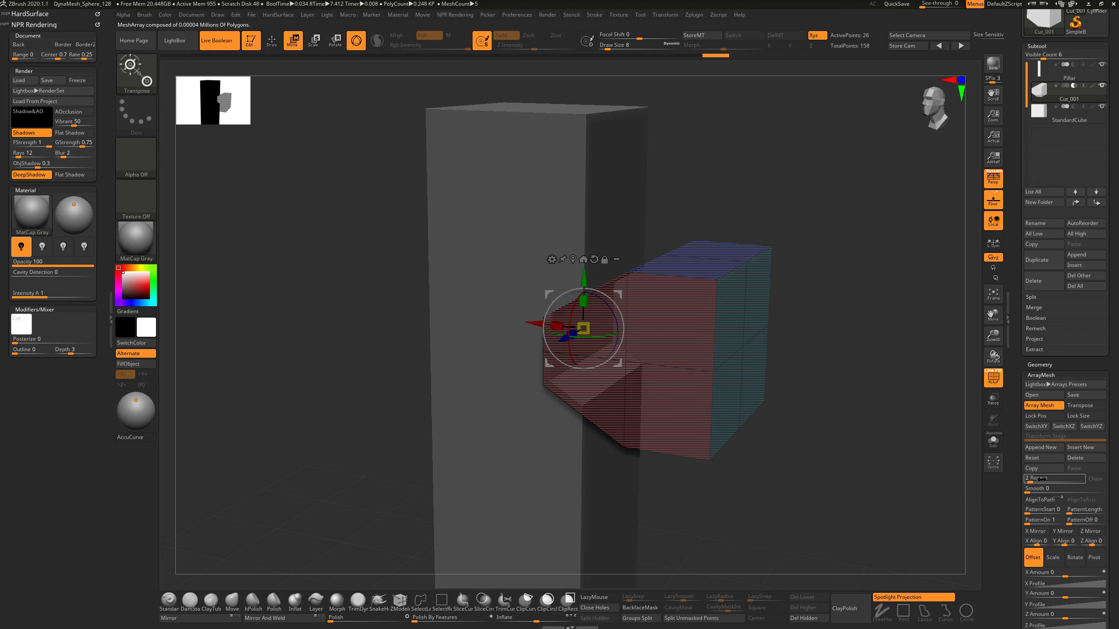
drag(1030, 480, 1029, 478)
Step: Switch the array settings to Rotate and set the Y Amount to 360
drag(1014, 532, 1011, 490)
click(1071, 490)
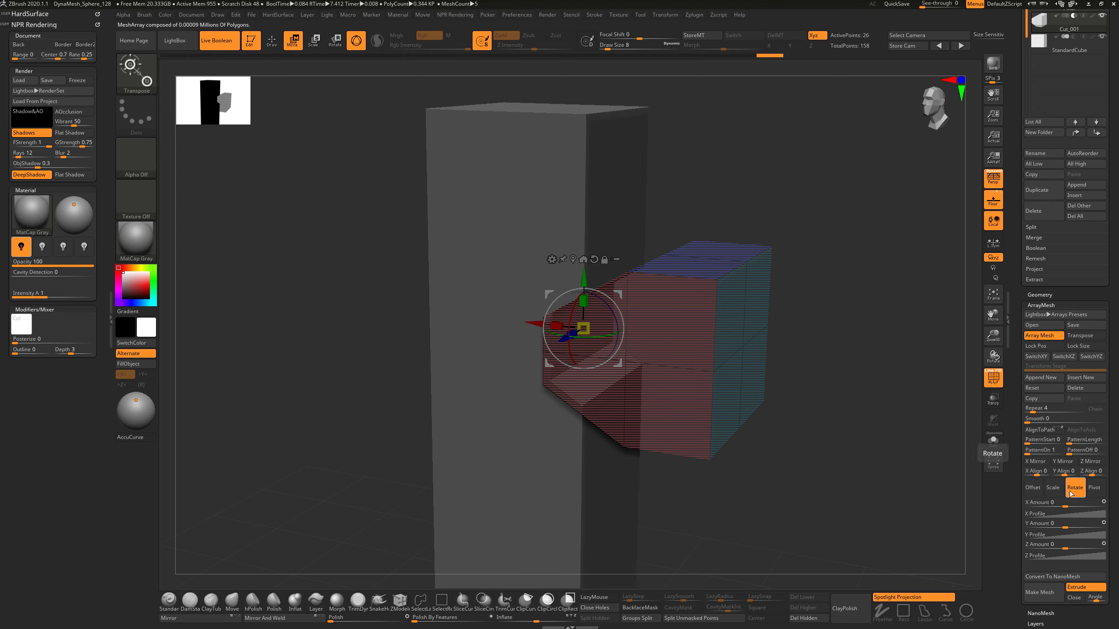
click(1066, 526)
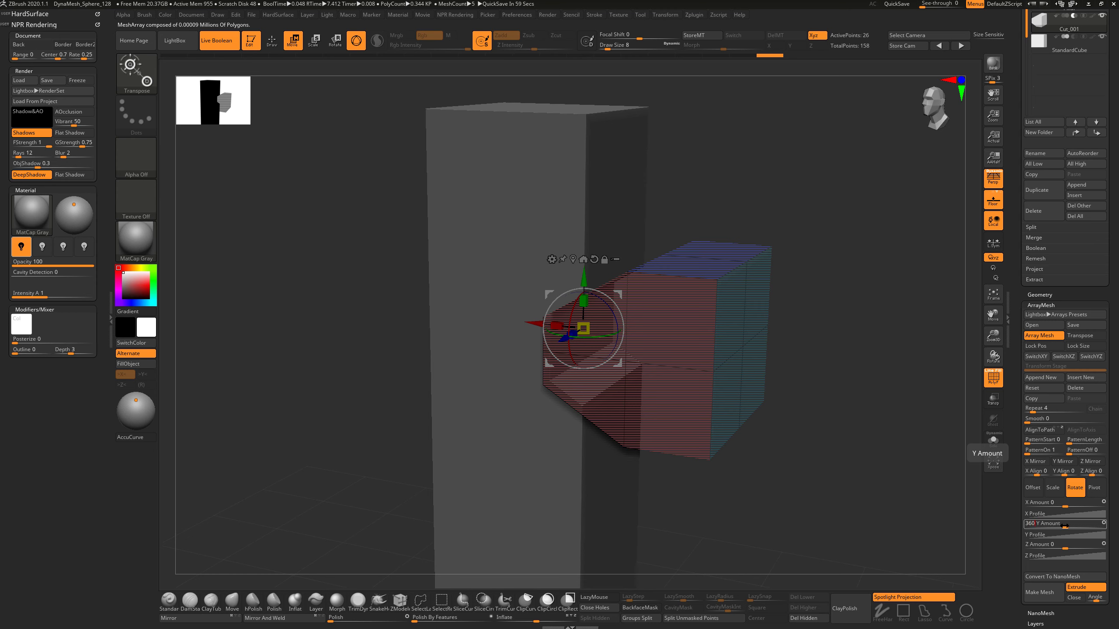
text(360)
key(Return)
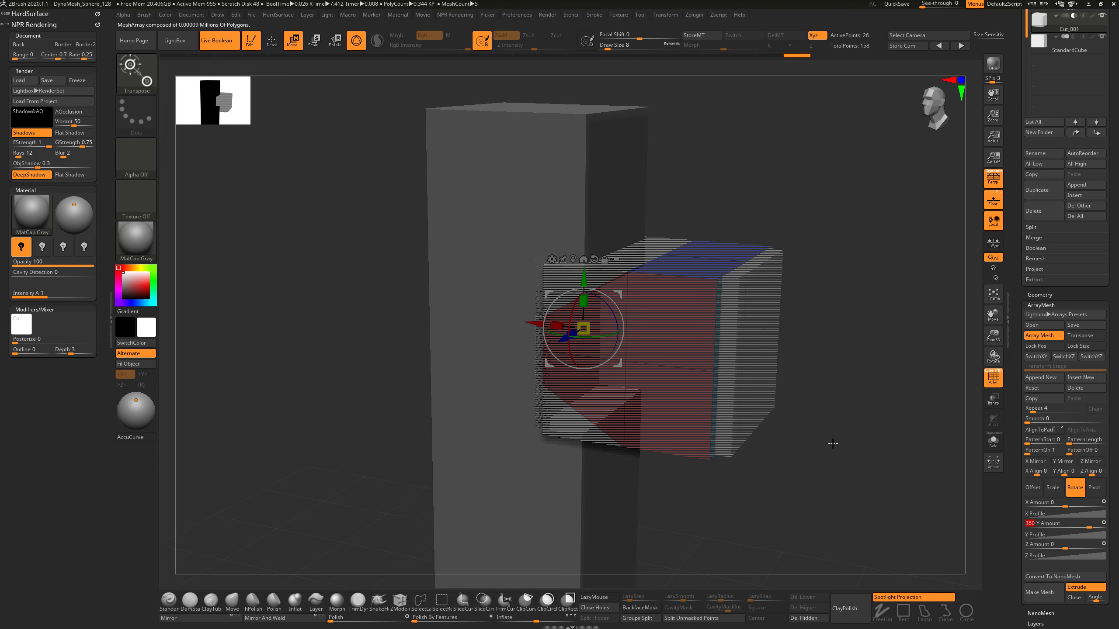
Step: Enable Lock Pos and Lock Size for the array and move Cut_001 outward along X by about 0.47
drag(849, 424, 842, 438)
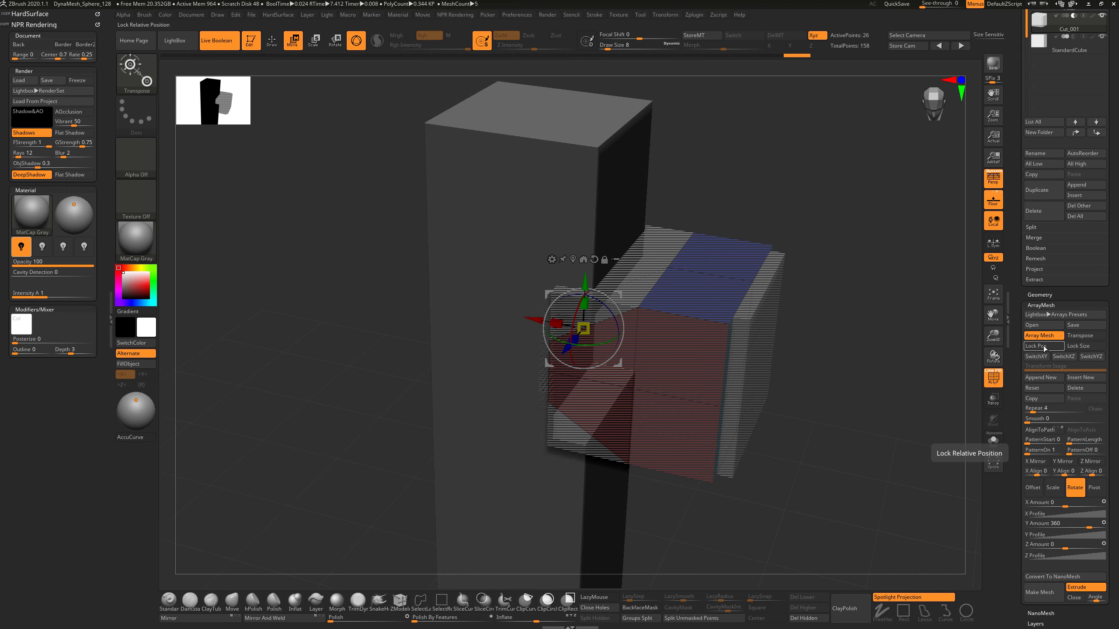
click(1048, 347)
click(1084, 346)
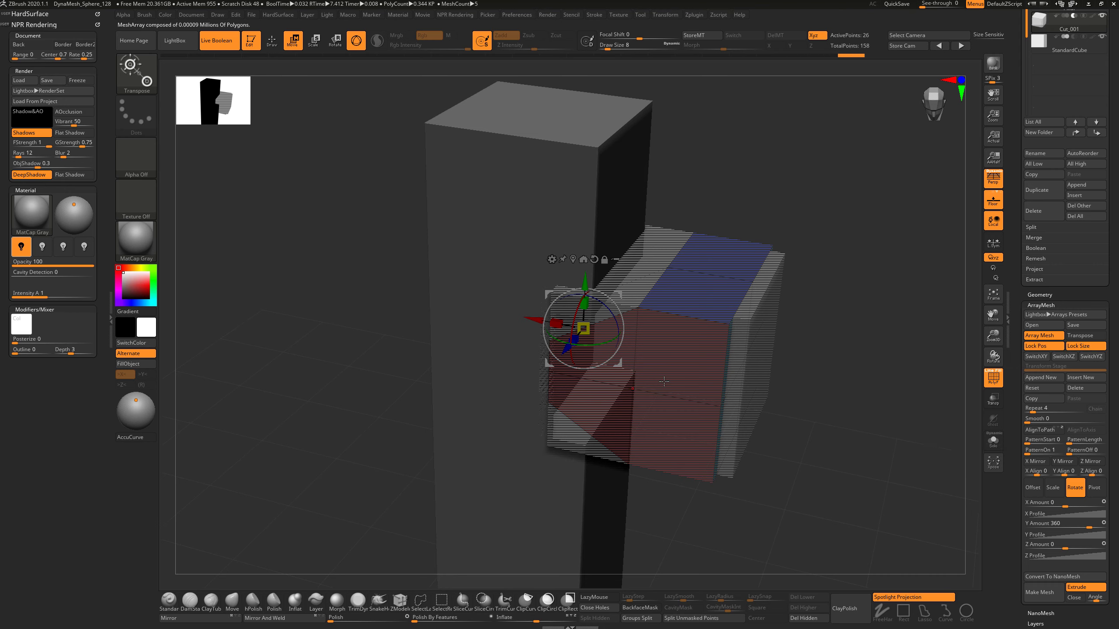
drag(534, 320, 707, 399)
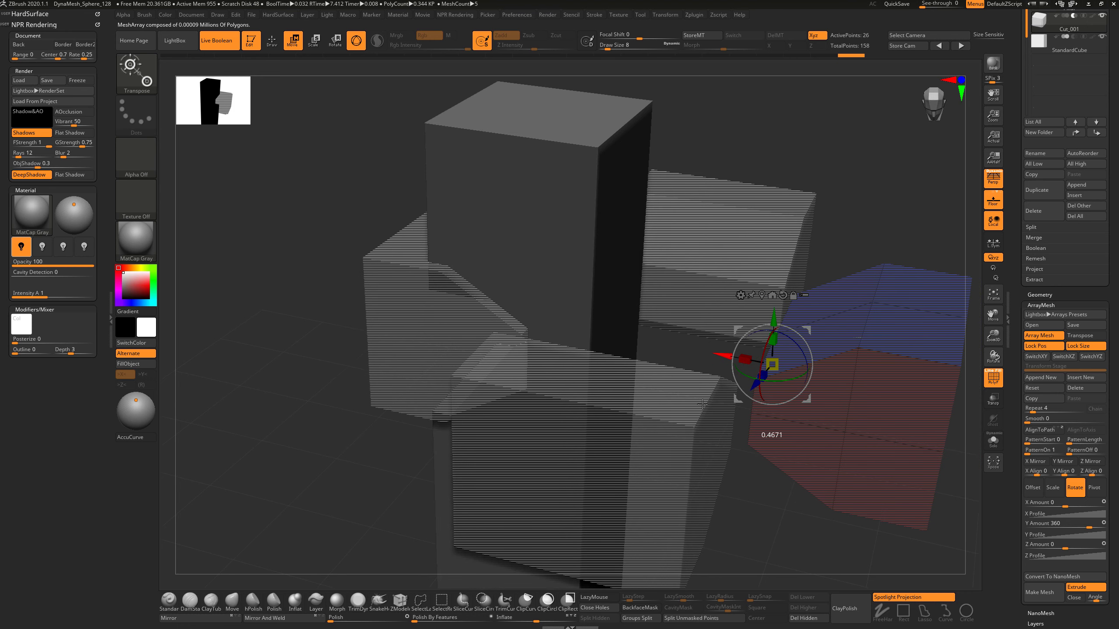
alt+drag(840, 213, 710, 243)
drag(499, 321, 473, 317)
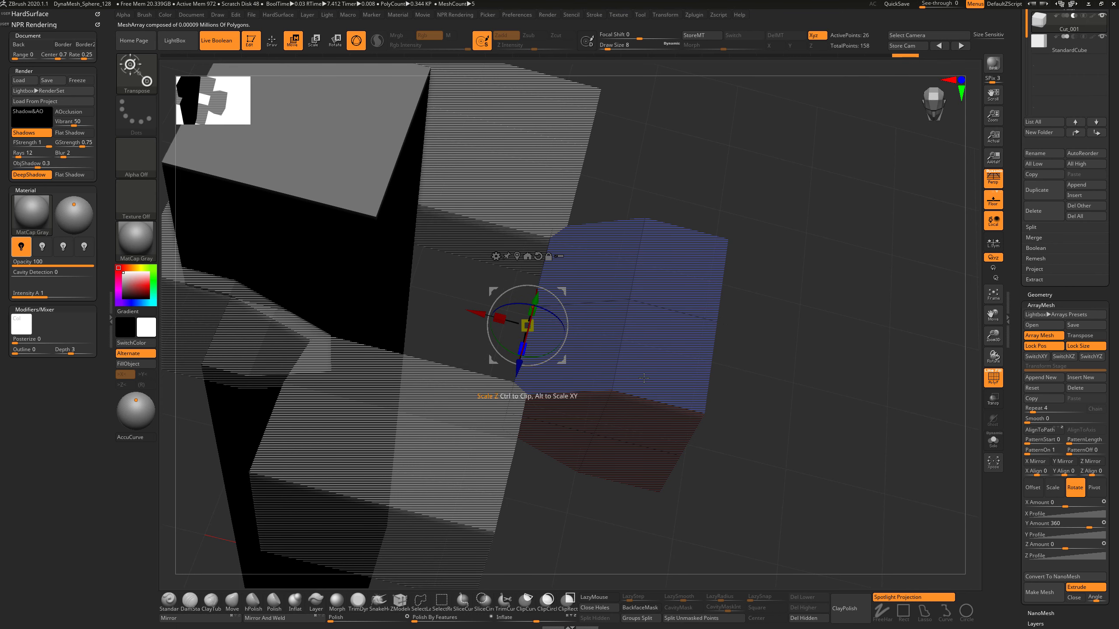
Step: Turn off perspective and adjust Cut_001 along X from above until the array copies sit about one pillar width apart
shift+click(780, 426)
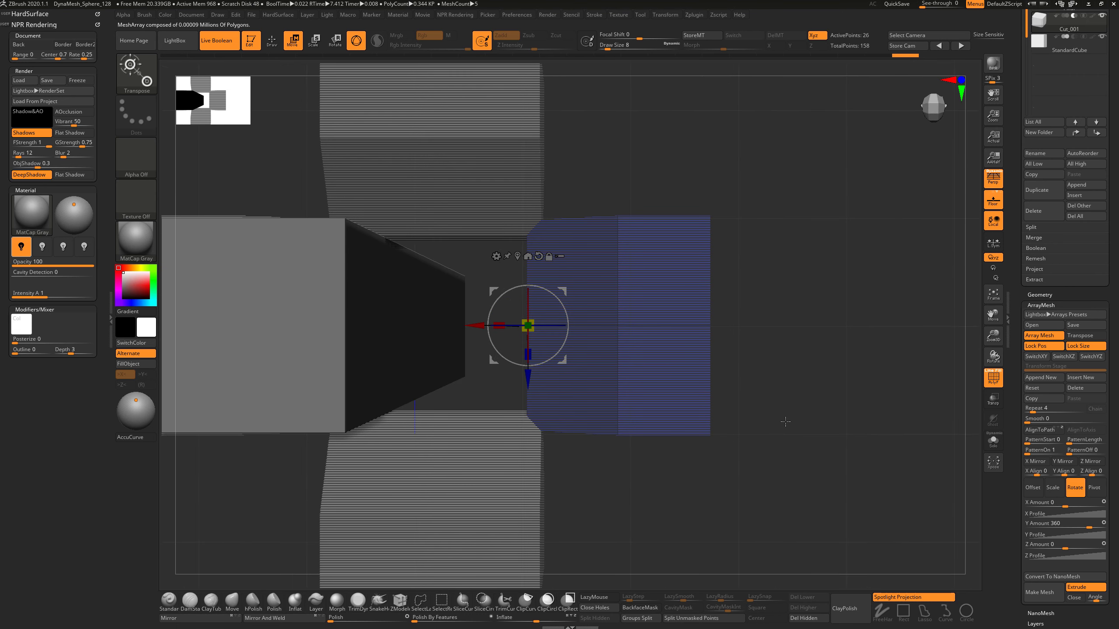
drag(768, 454, 770, 479)
key(p)
alt+drag(682, 446, 853, 478)
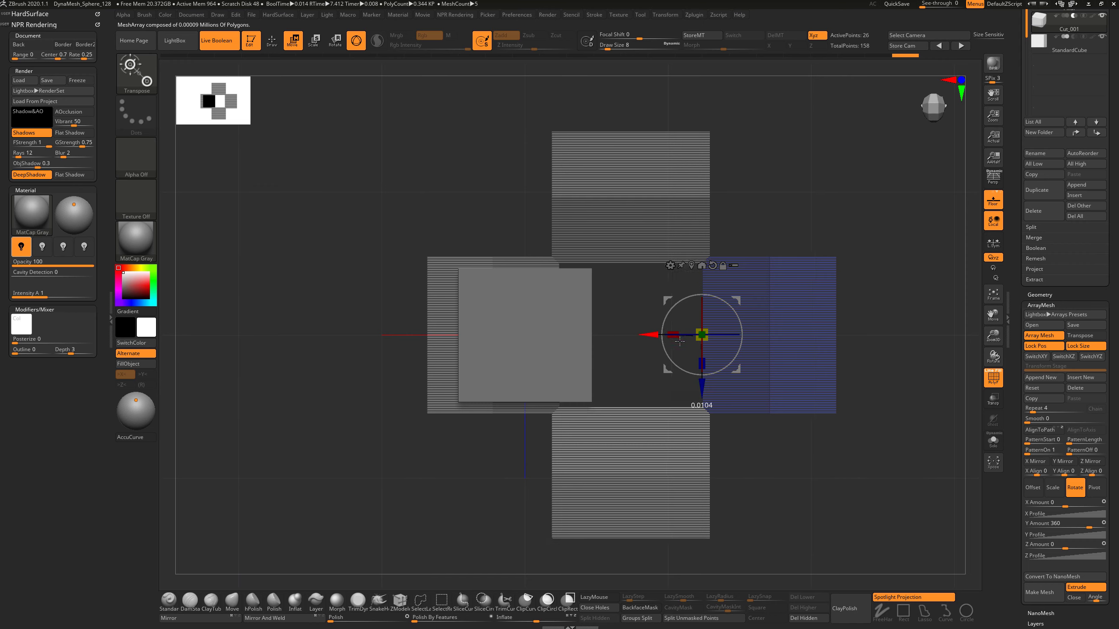
drag(698, 363, 670, 375)
drag(665, 379, 643, 379)
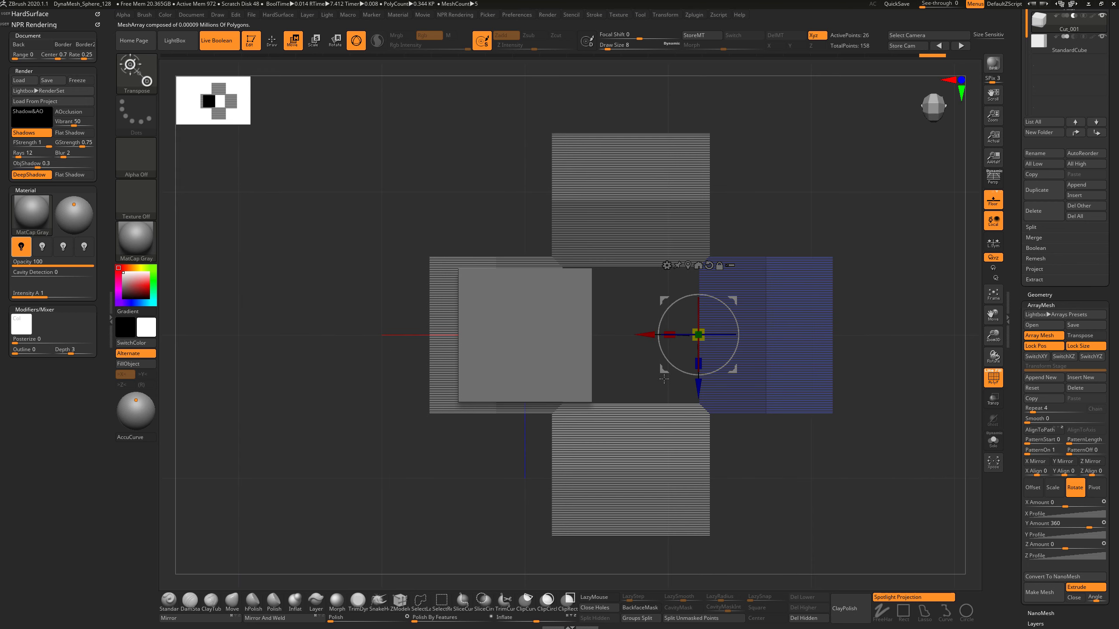
Step: Disable Lock Pos, move the whole array along X to centre it on the pillar, and recentre the gizmo on Cut_001
click(1041, 348)
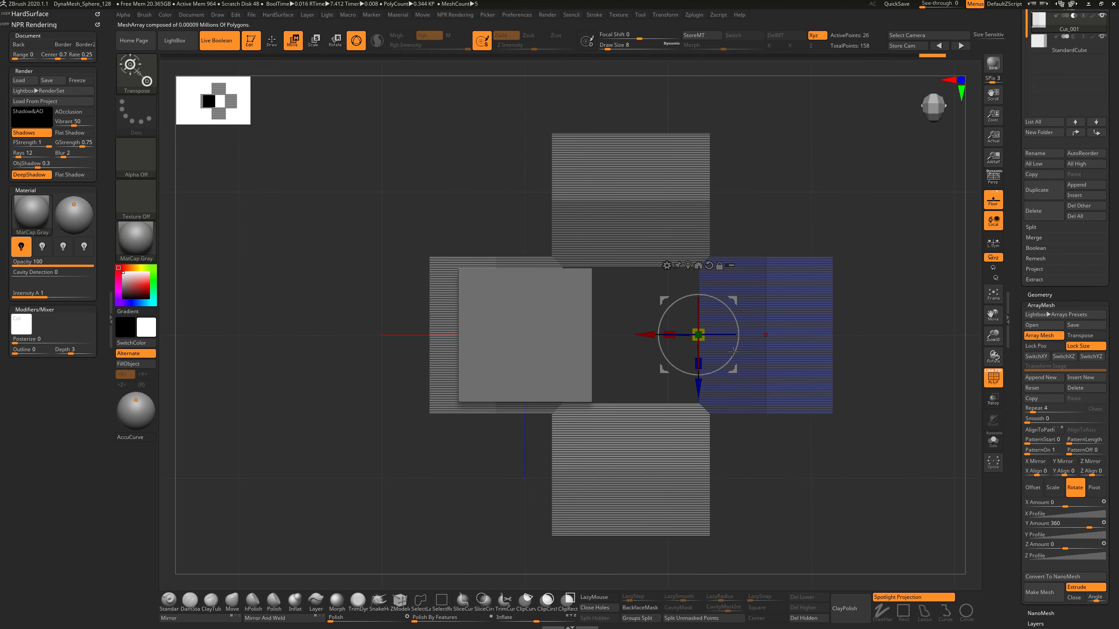
drag(637, 334, 545, 336)
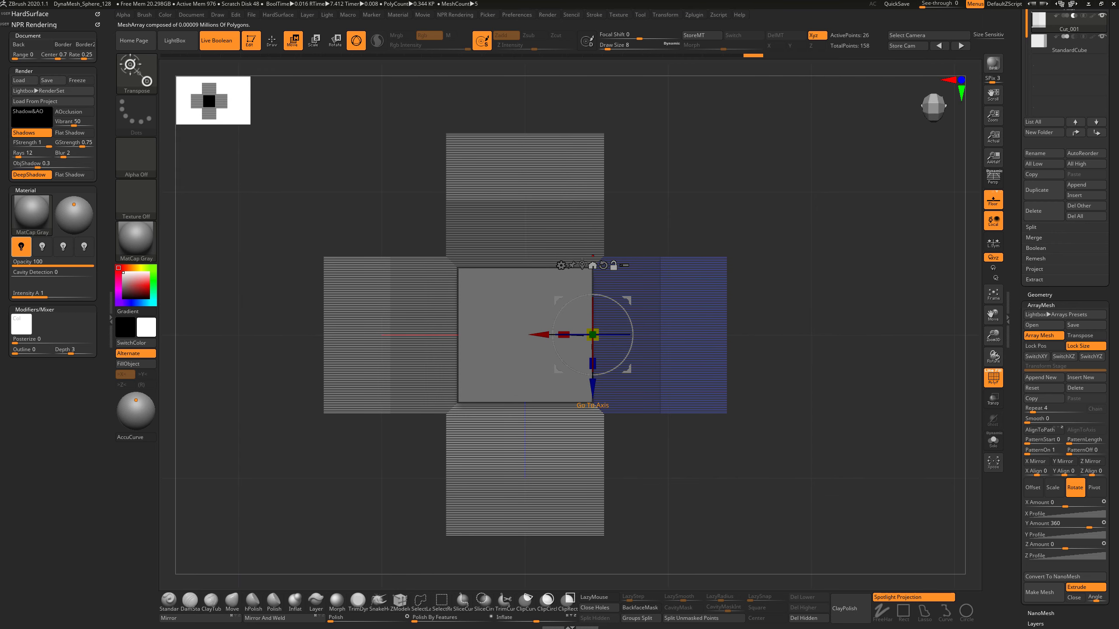
click(583, 264)
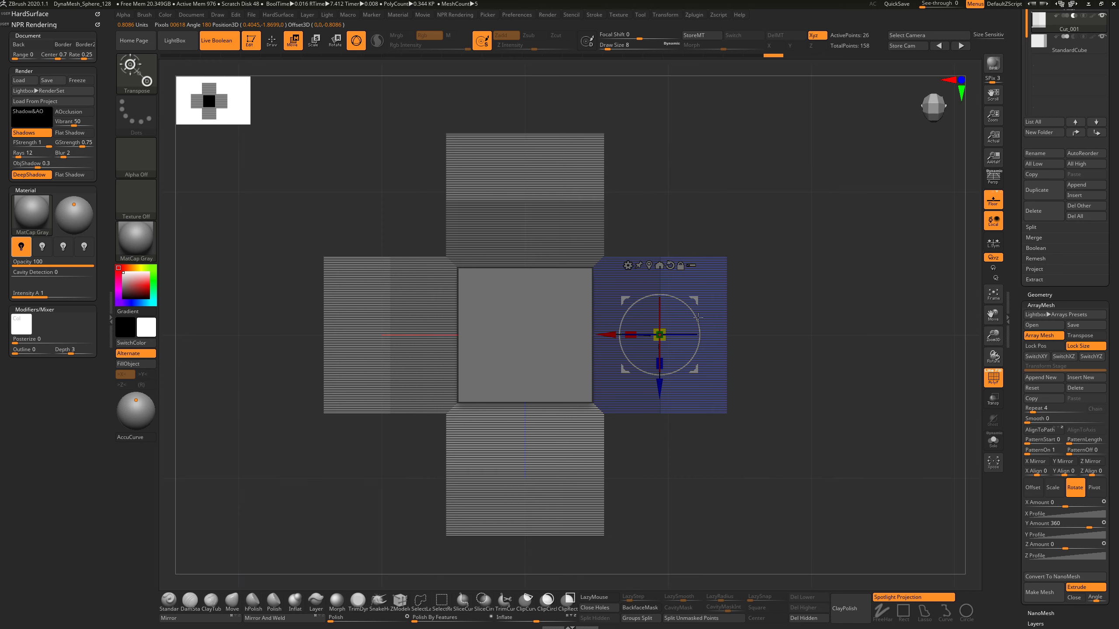
ctrl+right_drag(782, 329, 785, 331)
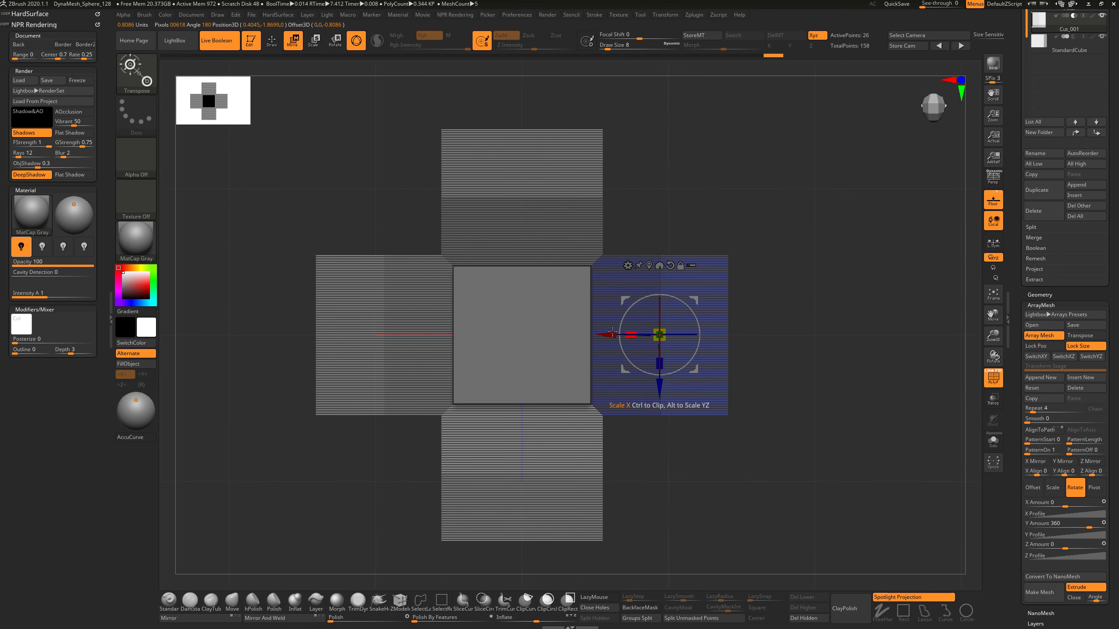
drag(607, 335, 606, 335)
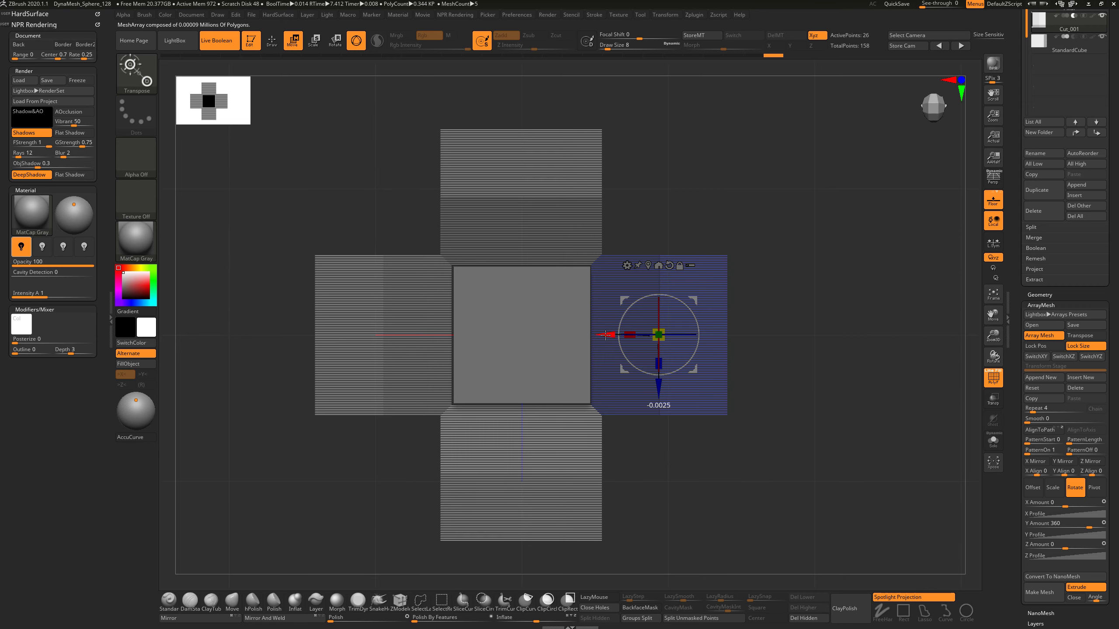
Step: Re-enable Lock Pos and move Cut_001 inward along X by about 0.06 so all four copies cut deeper
click(1044, 346)
drag(607, 335, 590, 335)
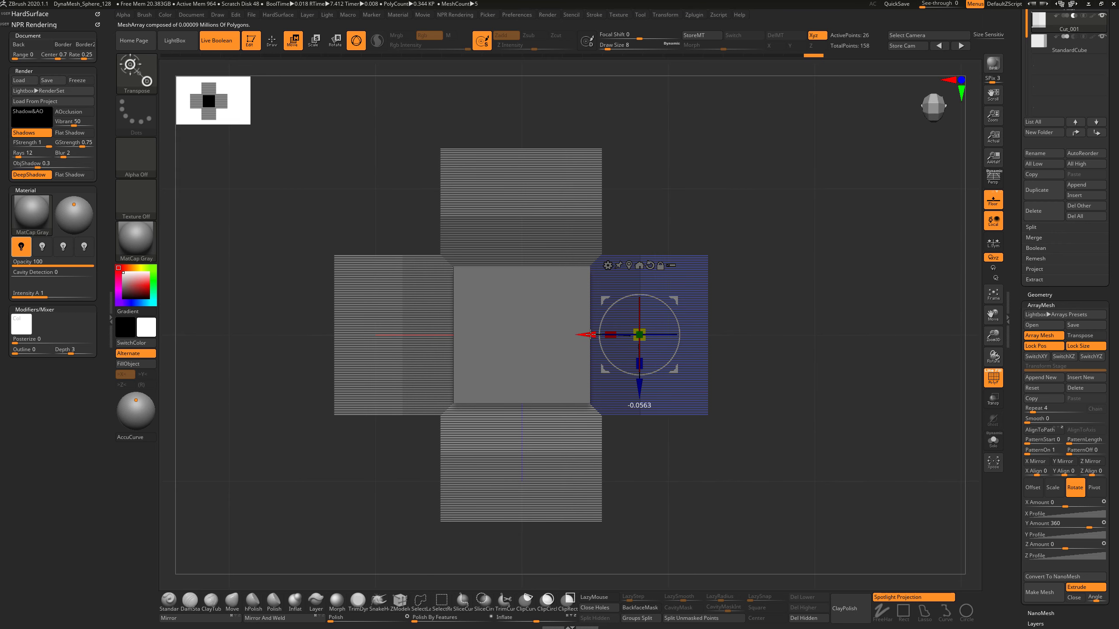
drag(759, 468, 818, 378)
drag(608, 334, 584, 334)
shift+drag(796, 442, 800, 440)
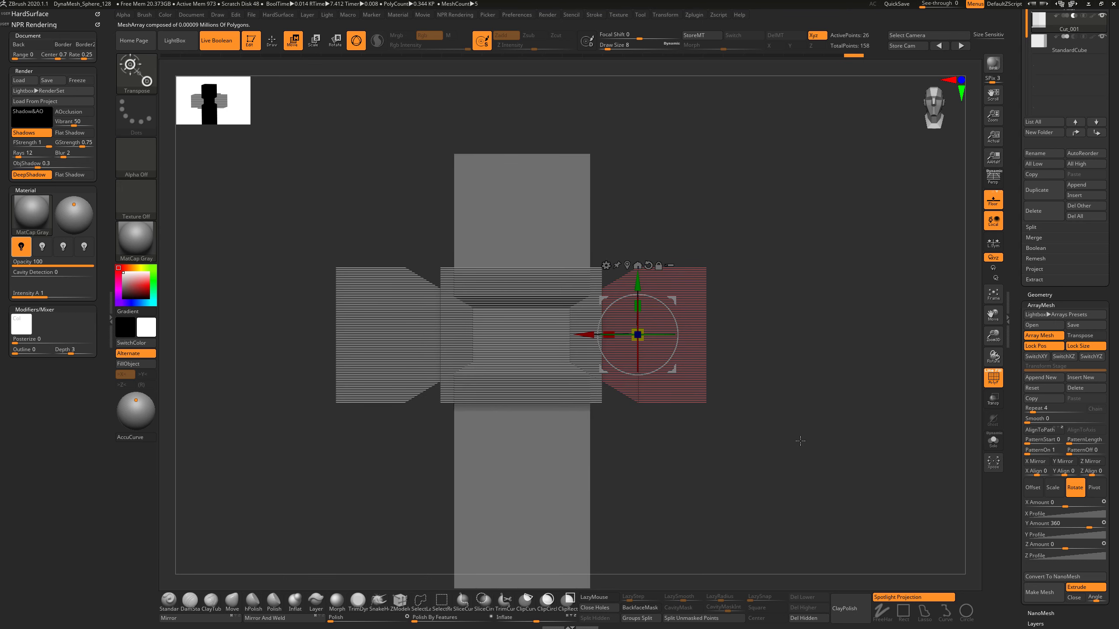
Step: Fine-tune the scale and position of Cut_001 in the front view to adjust the proportions of the pillar's notch
drag(644, 329, 669, 337)
drag(640, 303, 645, 320)
drag(782, 343, 805, 446)
mouse_move(660, 290)
mouse_down()
mouse_move(663, 275)
mouse_move(673, 289)
mouse_up()
alt+drag(828, 307, 830, 379)
mouse_move(660, 289)
mouse_down()
mouse_move(660, 264)
mouse_move(652, 296)
mouse_move(658, 266)
mouse_move(664, 283)
mouse_up()
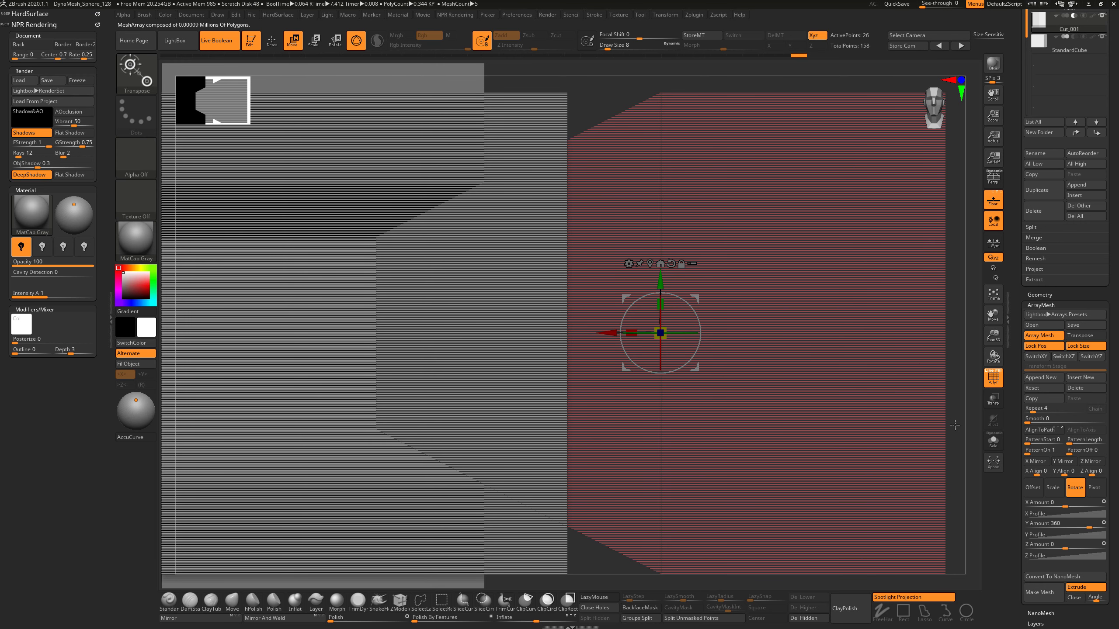
key(f)
drag(831, 340, 961, 360)
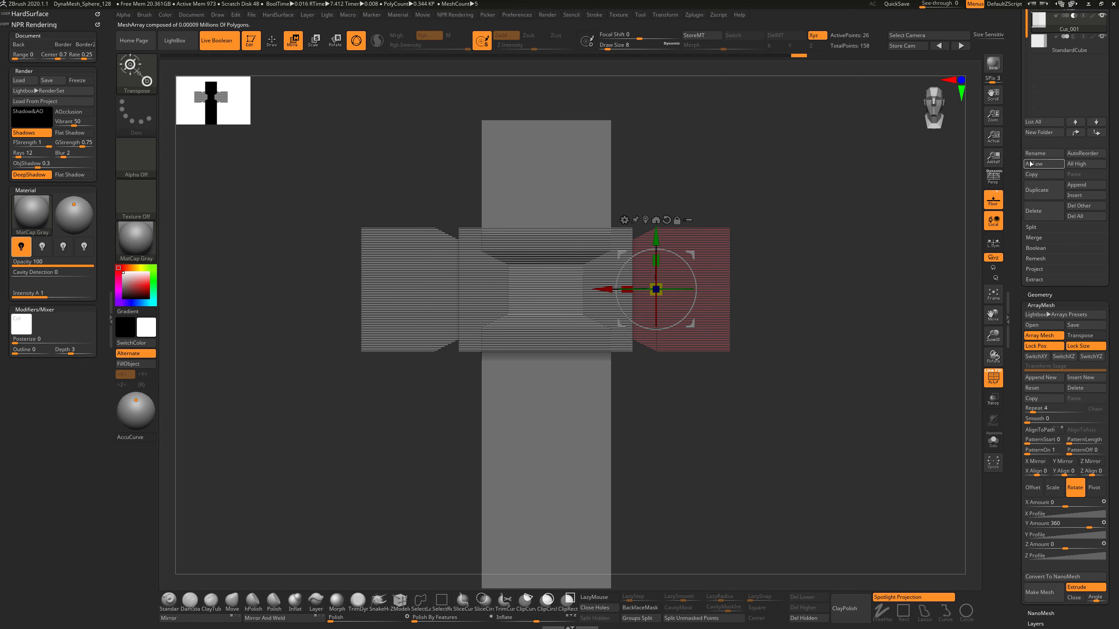
Step: Select the Pillar subtool, turn off the polyframe display, and hide StandardCube
scroll(1030, 165, up, 5)
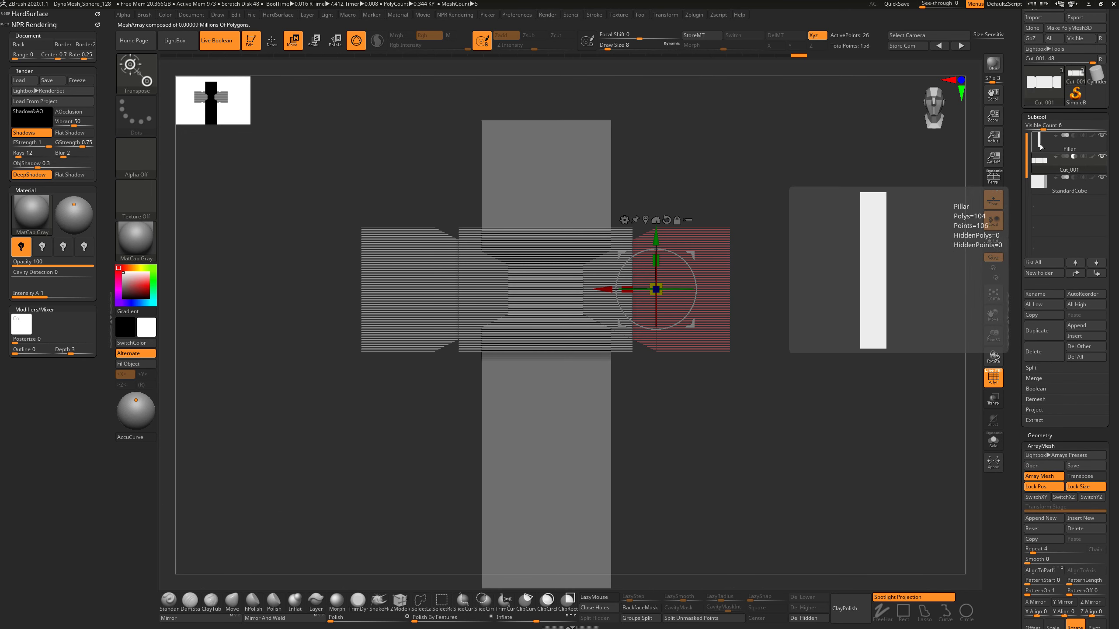
click(1041, 146)
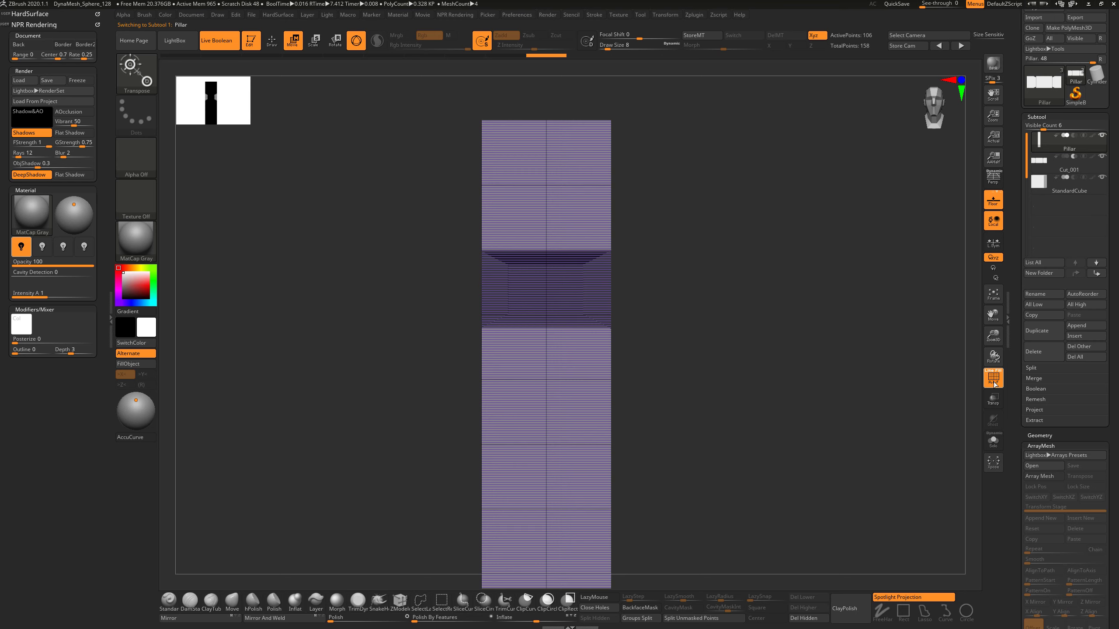
click(994, 378)
mouse_move(842, 338)
mouse_down()
mouse_move(874, 337)
mouse_move(880, 352)
mouse_move(894, 346)
mouse_up()
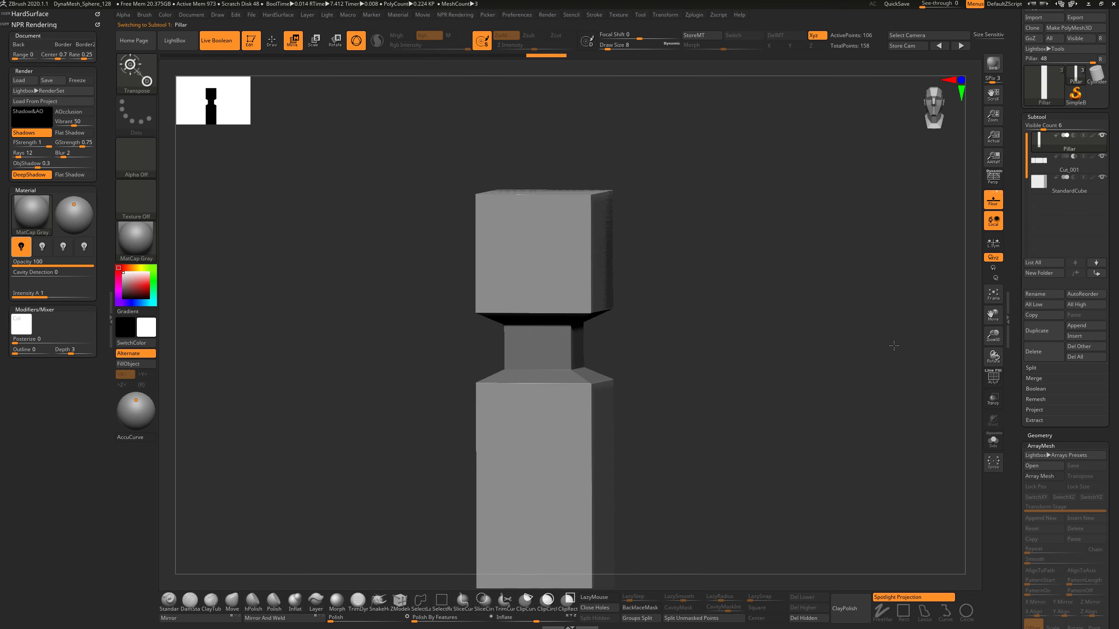
click(1104, 177)
Step: Turn perspective back on and examine the notched pillar from the front, above and the sides
drag(802, 295, 849, 101)
alt+drag(849, 260, 848, 220)
drag(860, 305, 852, 246)
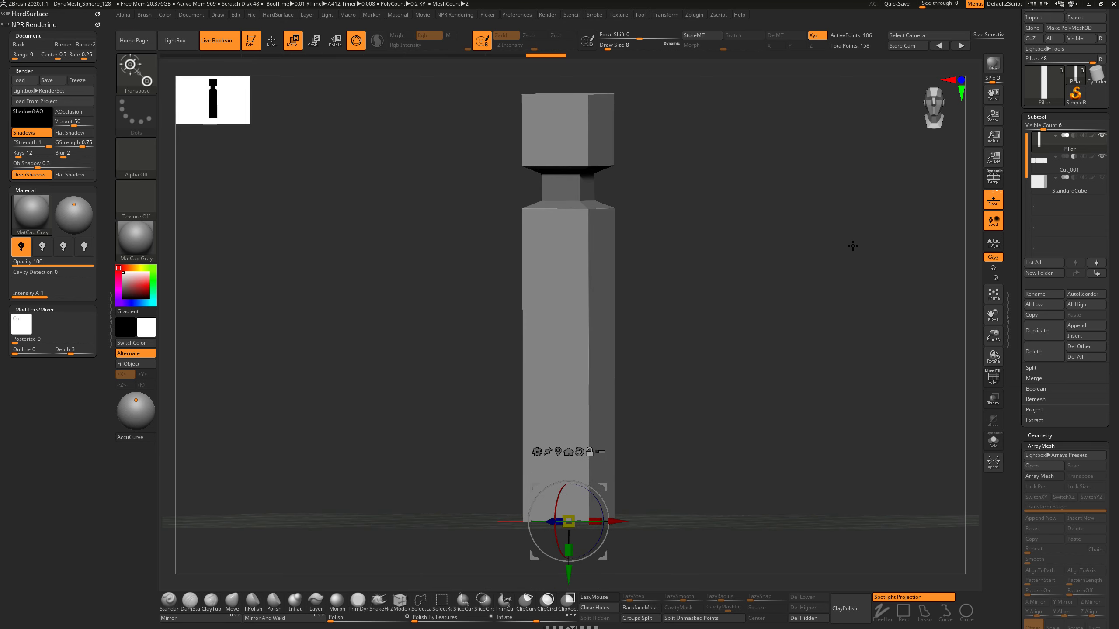
drag(839, 301, 839, 301)
key(p)
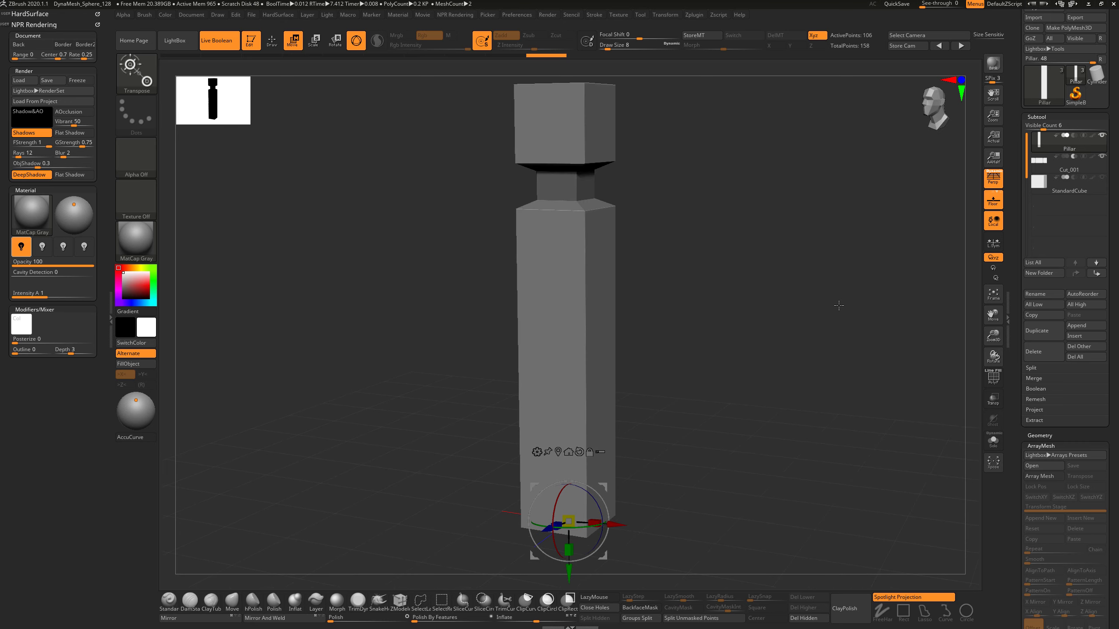
shift+drag(803, 321, 792, 339)
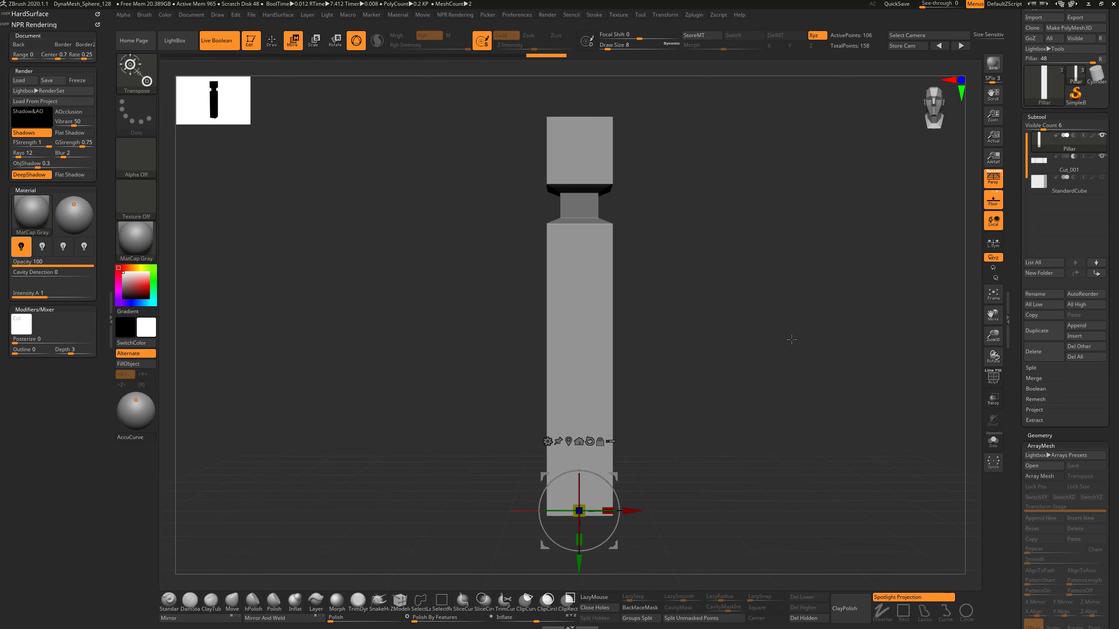
drag(808, 303, 657, 204)
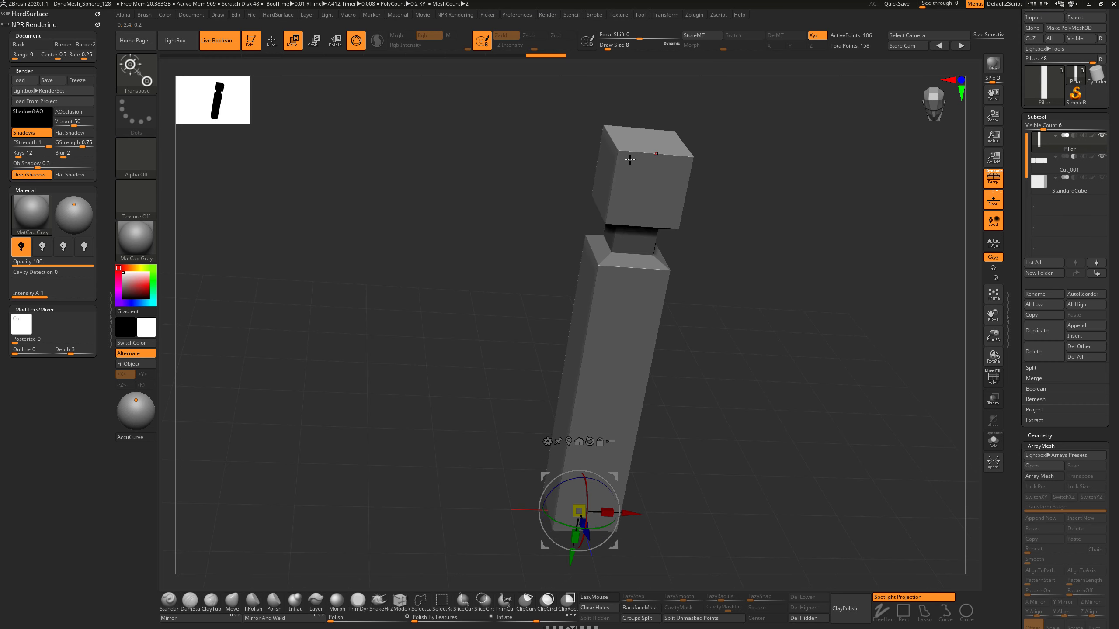
shift+drag(766, 230, 762, 225)
mouse_move(823, 262)
mouse_down()
mouse_move(807, 264)
mouse_move(830, 250)
mouse_move(828, 282)
mouse_up()
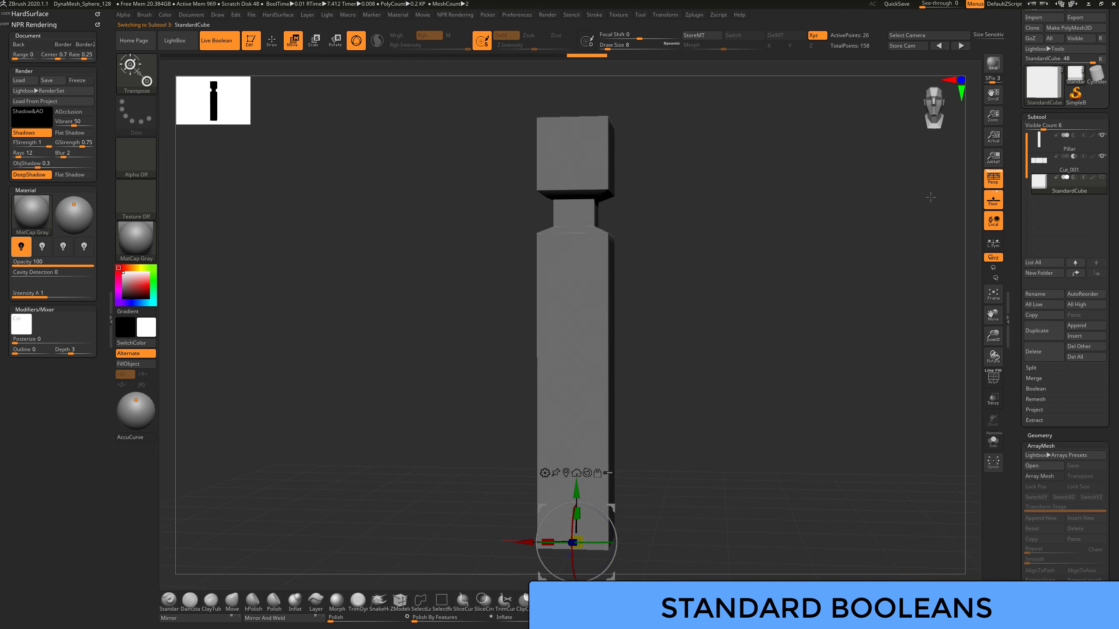
Step: Centre the gizmo on StandardCube, duplicate the subtool, and rename the copy CubeTop_Cut
click(566, 473)
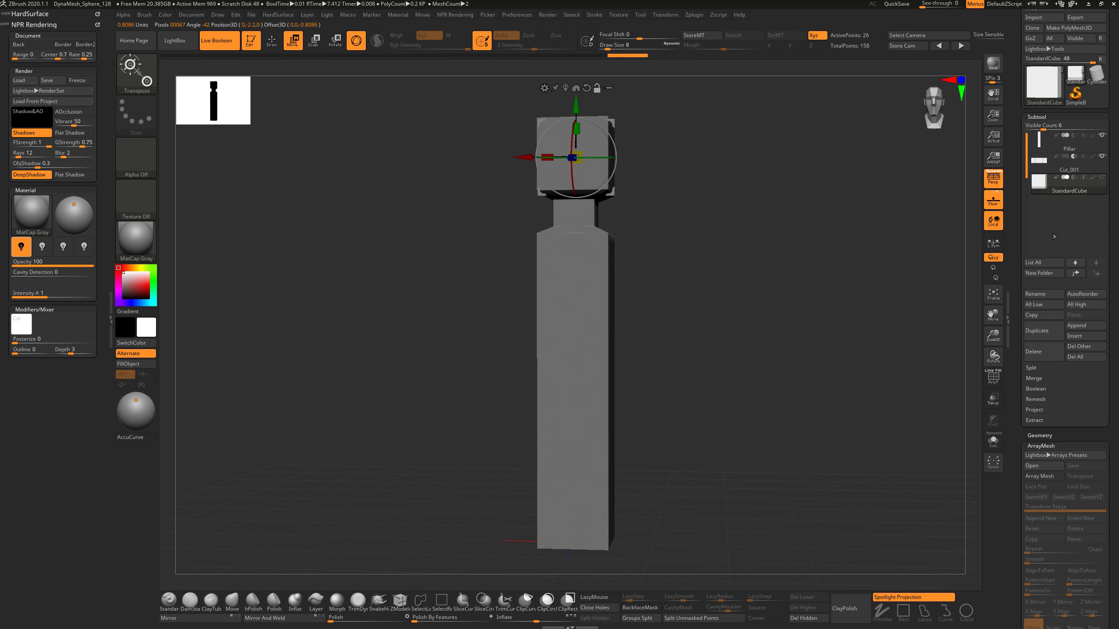
click(1048, 336)
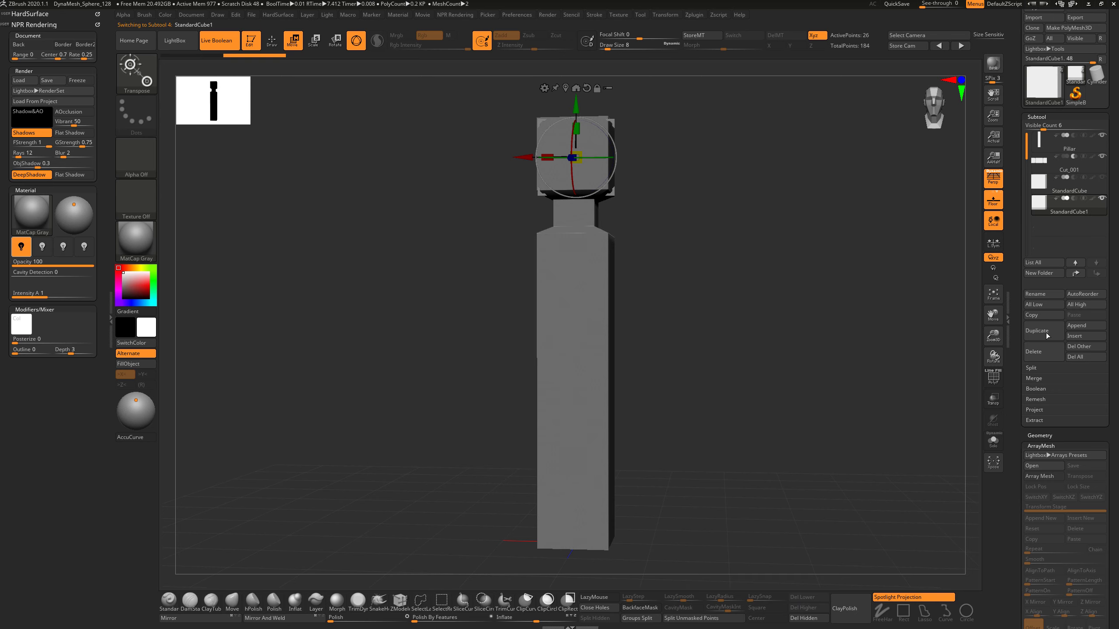
click(1036, 294)
drag(968, 312, 934, 314)
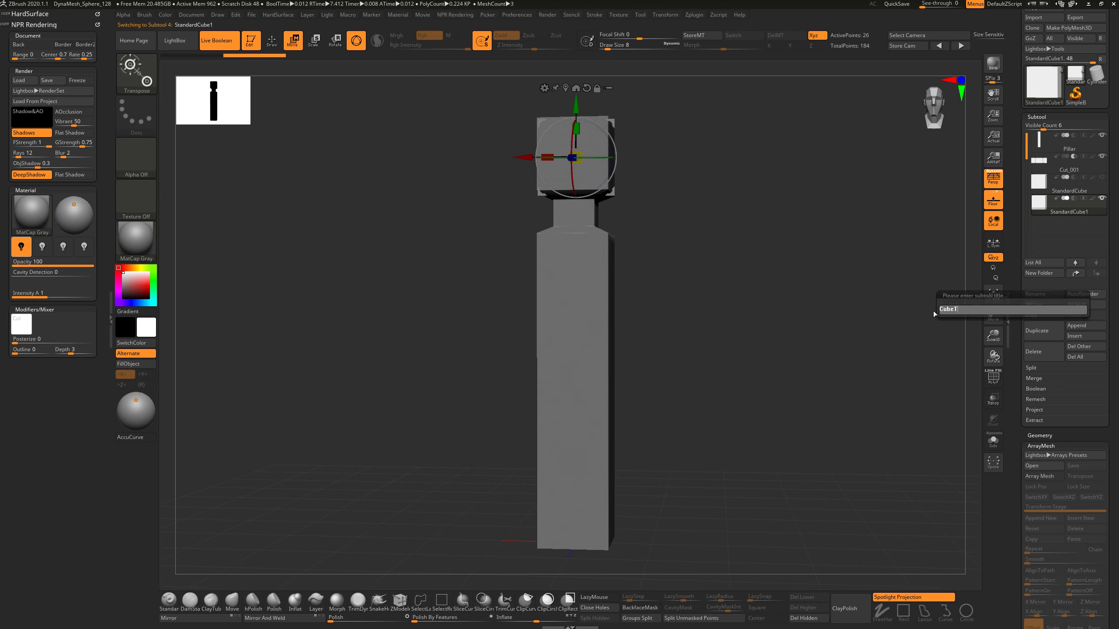
text(CubeTop_Cut)
key(Return)
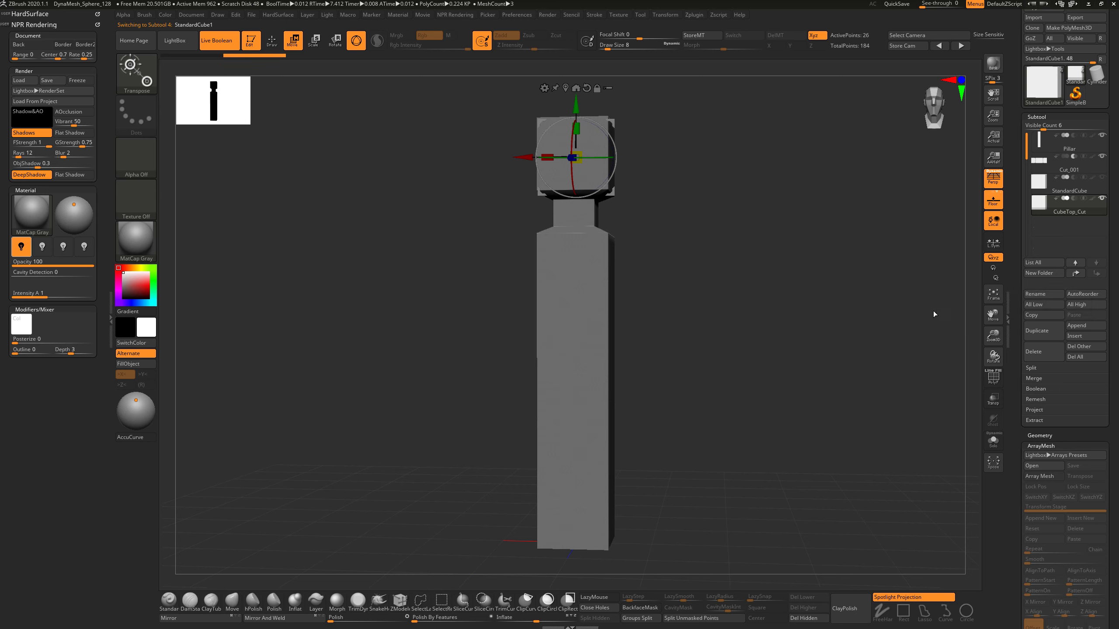
Step: Move CubeTop_Cut above StandardCube in the subtool list and set it to boolean subtraction
click(1075, 262)
mouse_move(1049, 193)
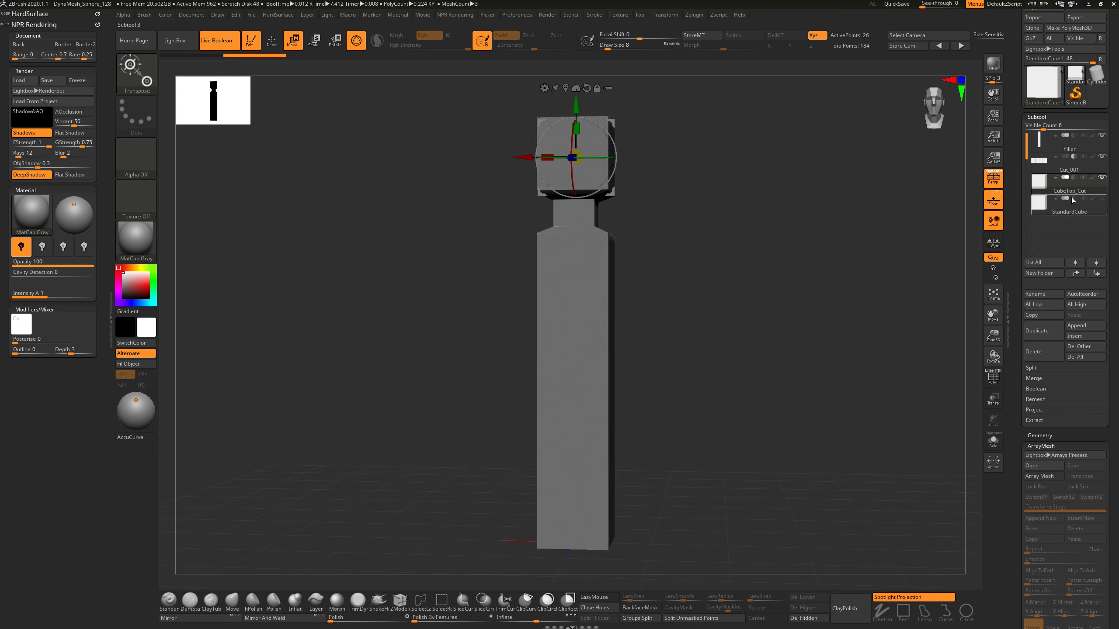
click(1075, 178)
Step: Move CubeTop_Cut forward and scale it uniformly to about 0.8 to recess the front face of the pillar's top block
drag(746, 218, 786, 248)
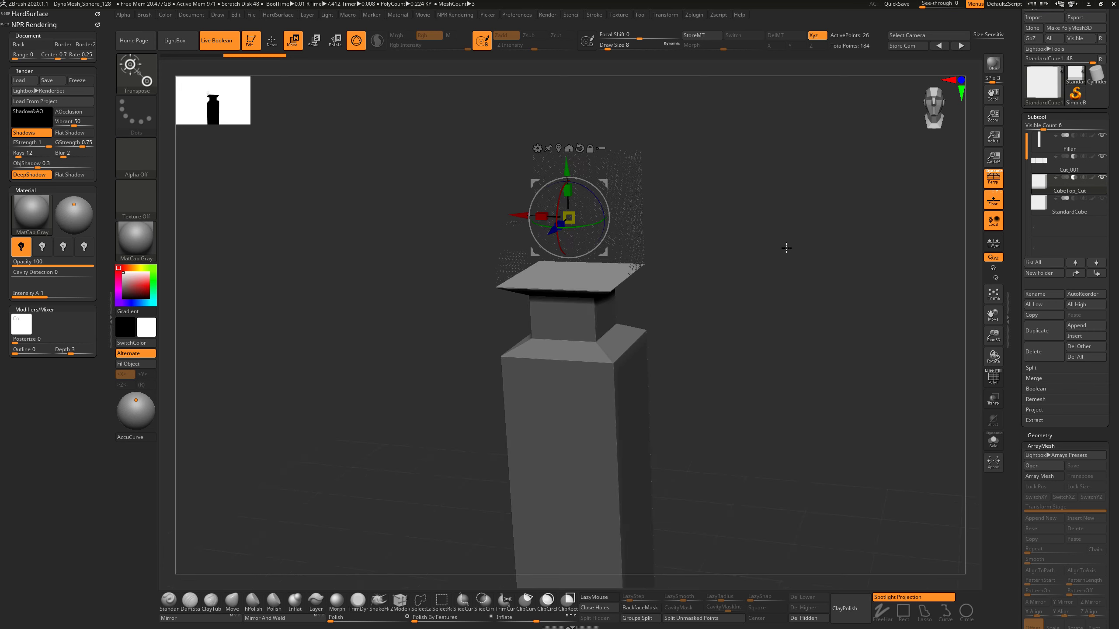
drag(741, 210, 745, 215)
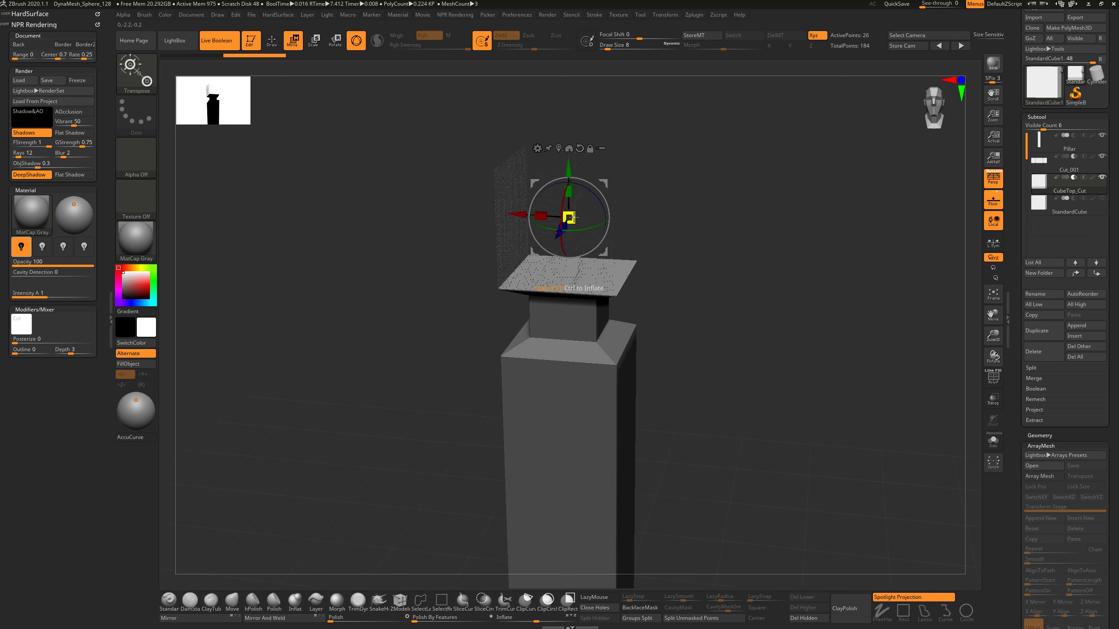
drag(556, 237, 530, 246)
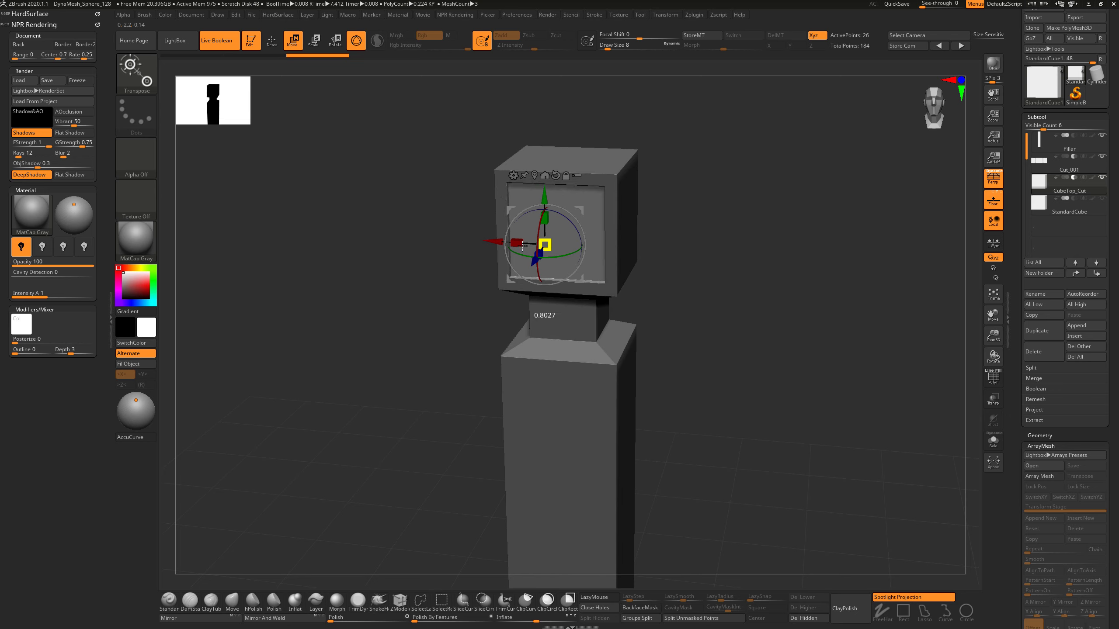
Step: Scale CubeTop_Cut to about 0.8 and adjust its depth so it cuts a recessed panel into the top block's front face
drag(521, 246, 521, 247)
drag(655, 265, 758, 311)
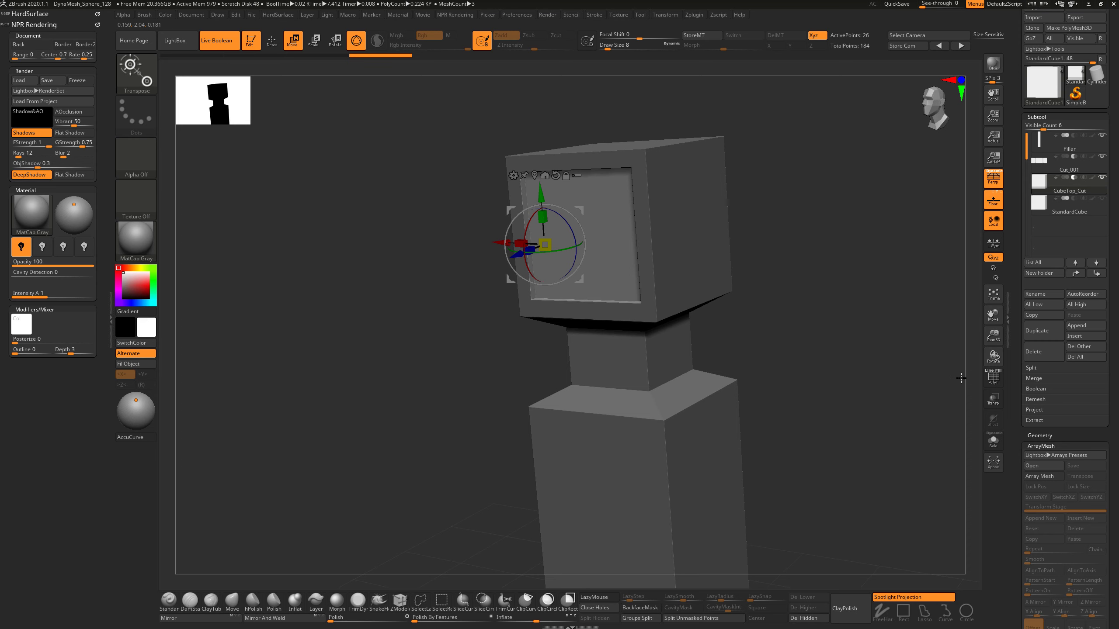
key(shift+f)
drag(479, 263, 516, 269)
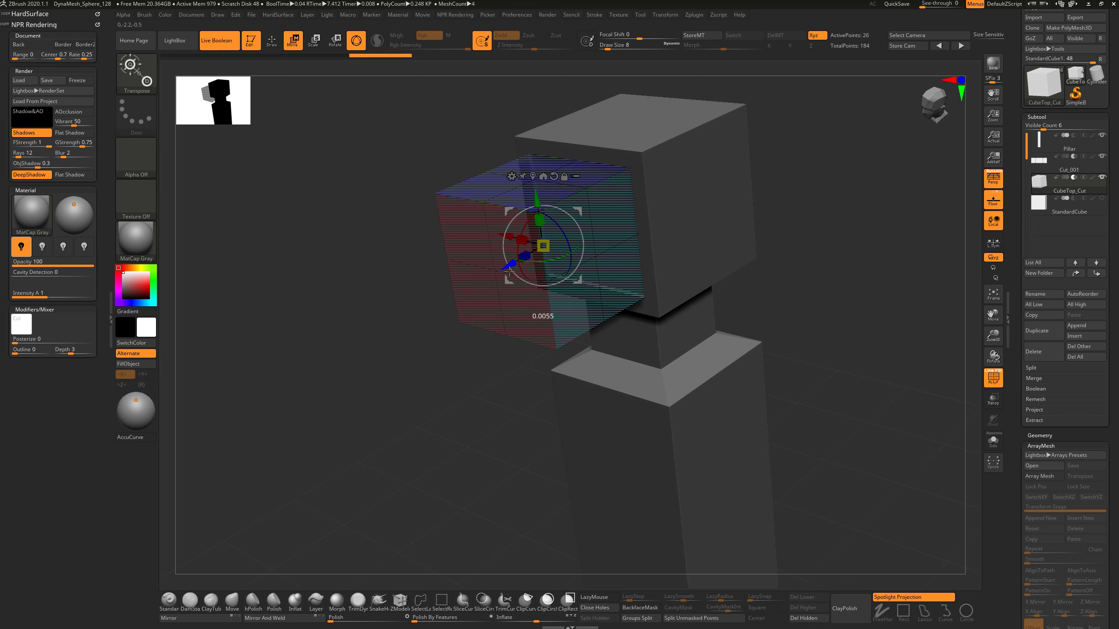
click(988, 382)
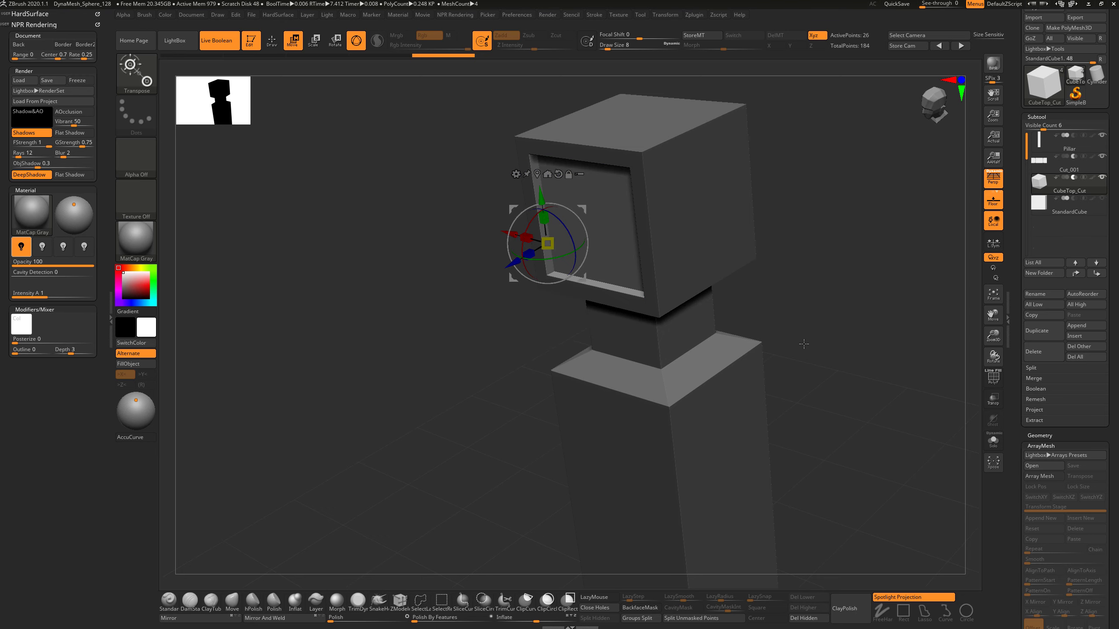
drag(800, 343, 834, 334)
drag(793, 303, 783, 312)
drag(523, 261, 522, 262)
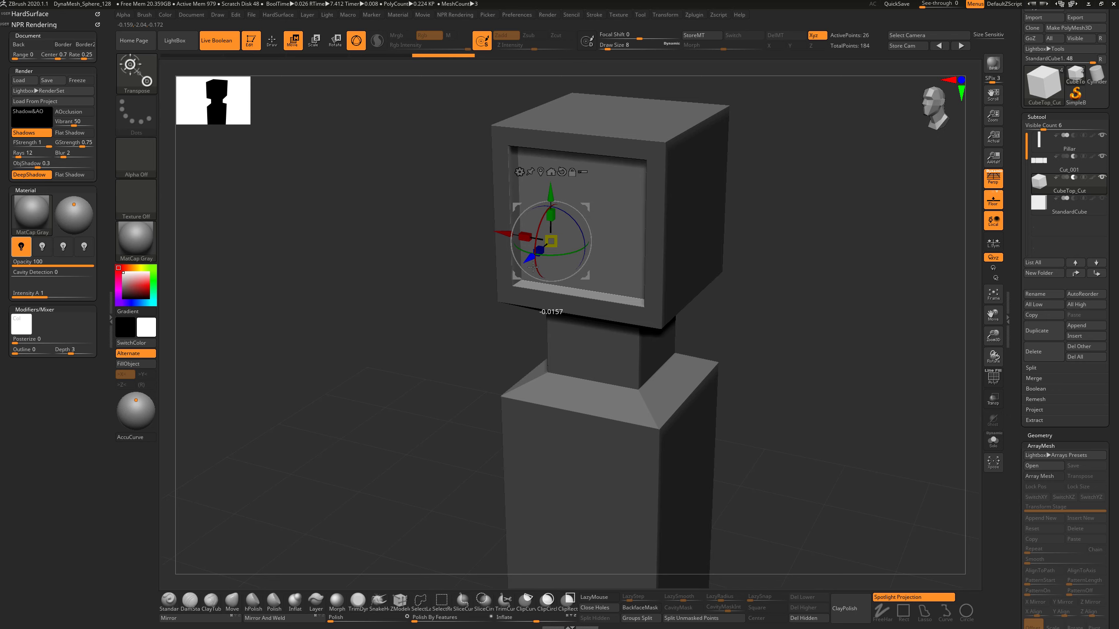
mouse_move(788, 334)
mouse_down()
mouse_move(808, 336)
mouse_move(804, 364)
mouse_move(771, 322)
mouse_move(754, 332)
mouse_move(784, 322)
mouse_move(776, 330)
mouse_move(770, 304)
mouse_move(789, 336)
mouse_move(785, 310)
mouse_move(789, 336)
mouse_move(799, 331)
mouse_up()
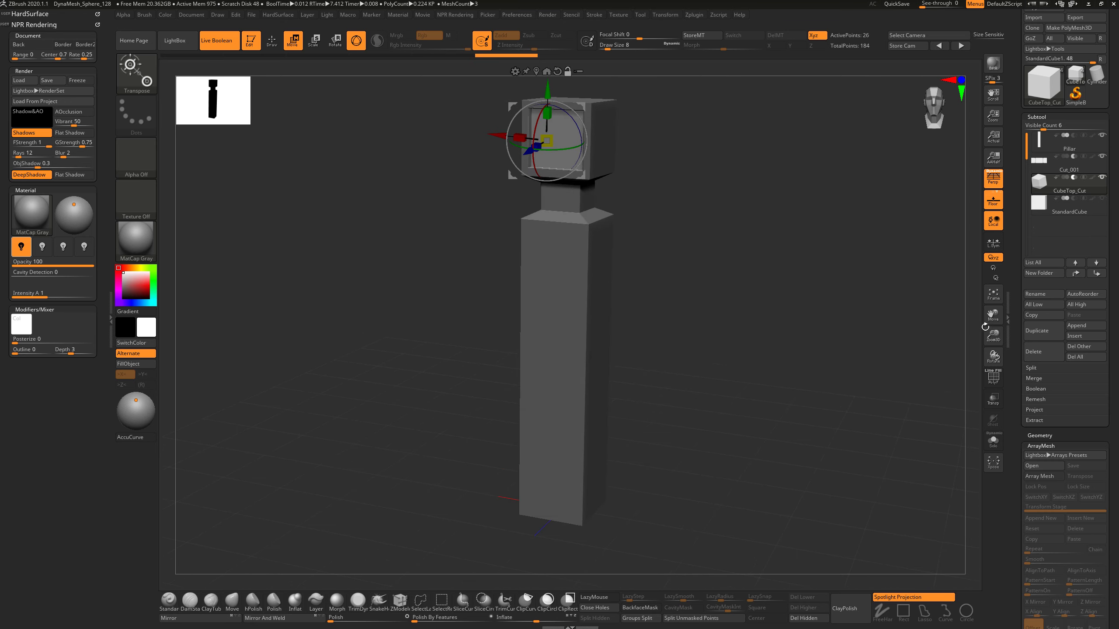
Step: Duplicate the CubeTop_Cut subtool and rename the copy CubeBottom_Cut
click(1051, 334)
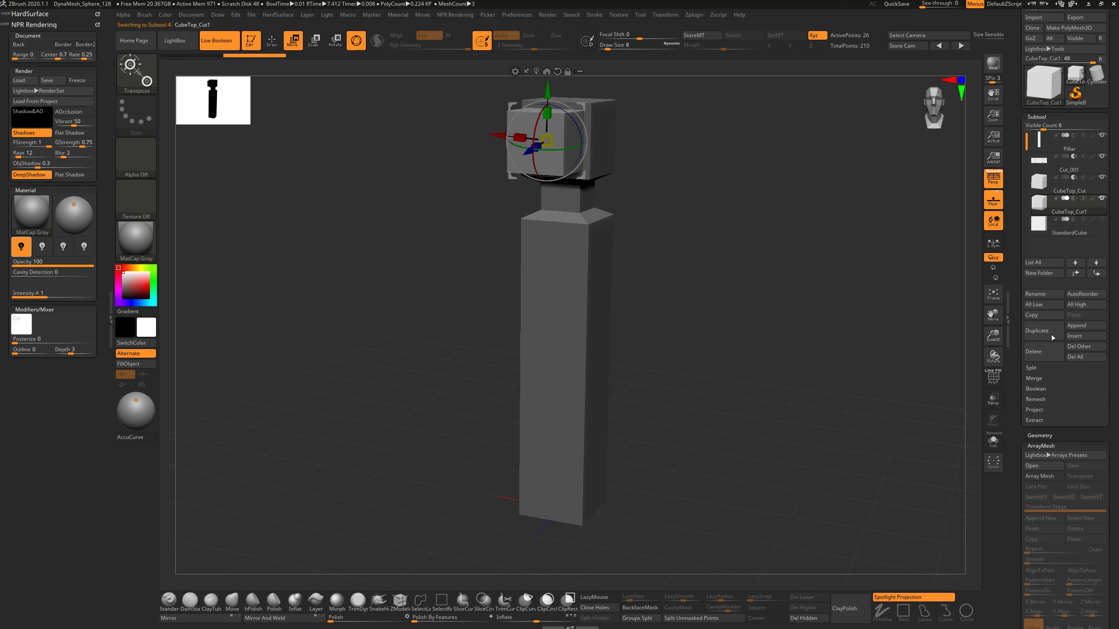
click(1047, 293)
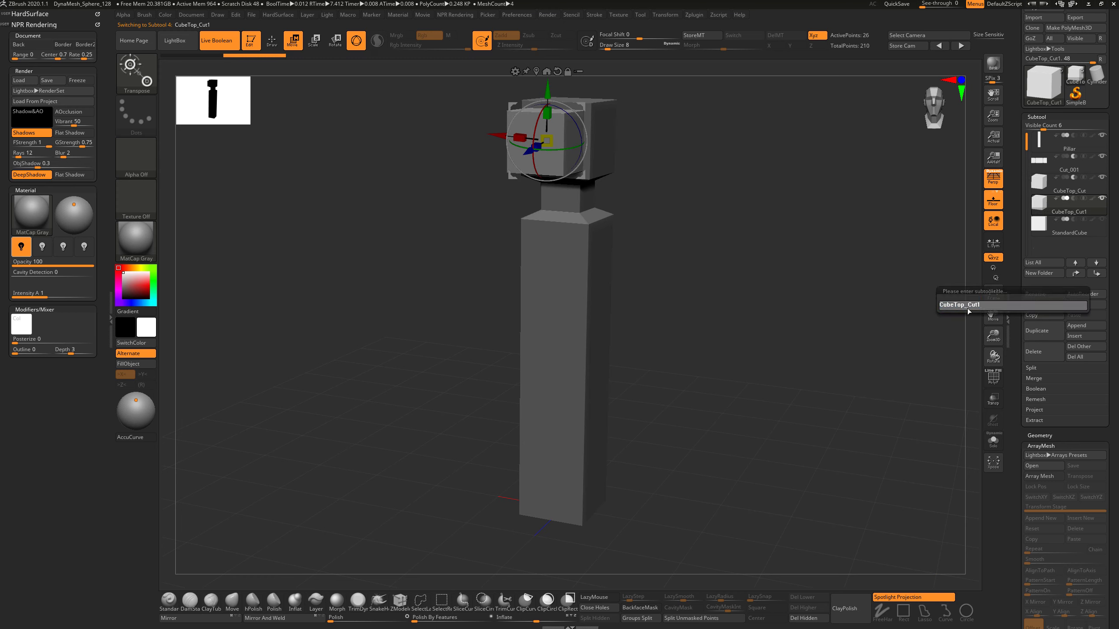
text(Bottom)
key(Return)
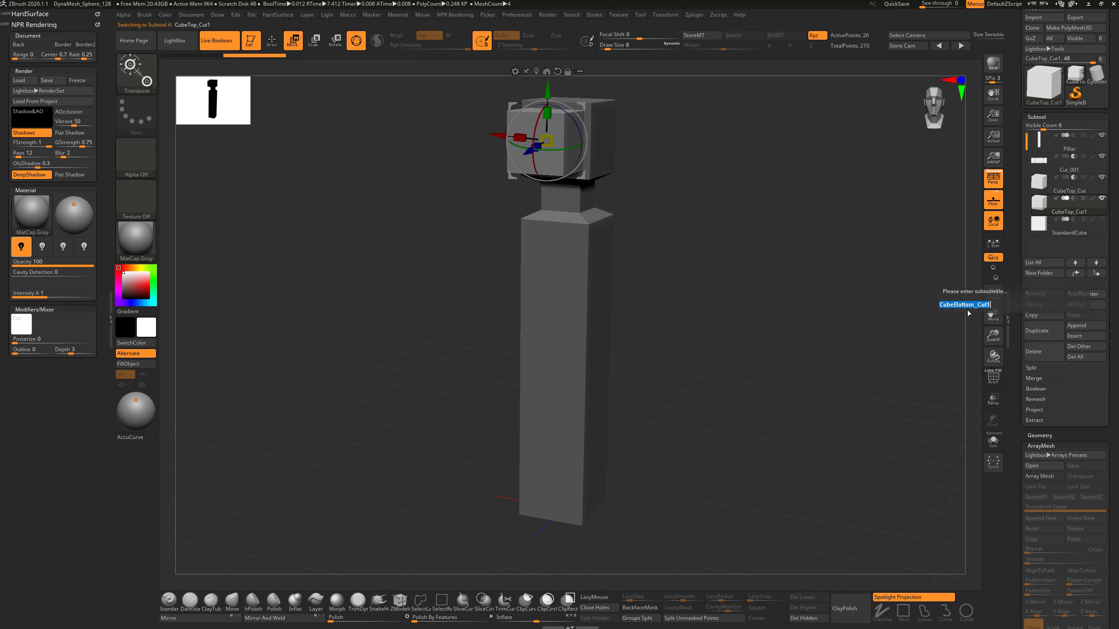
click(1042, 299)
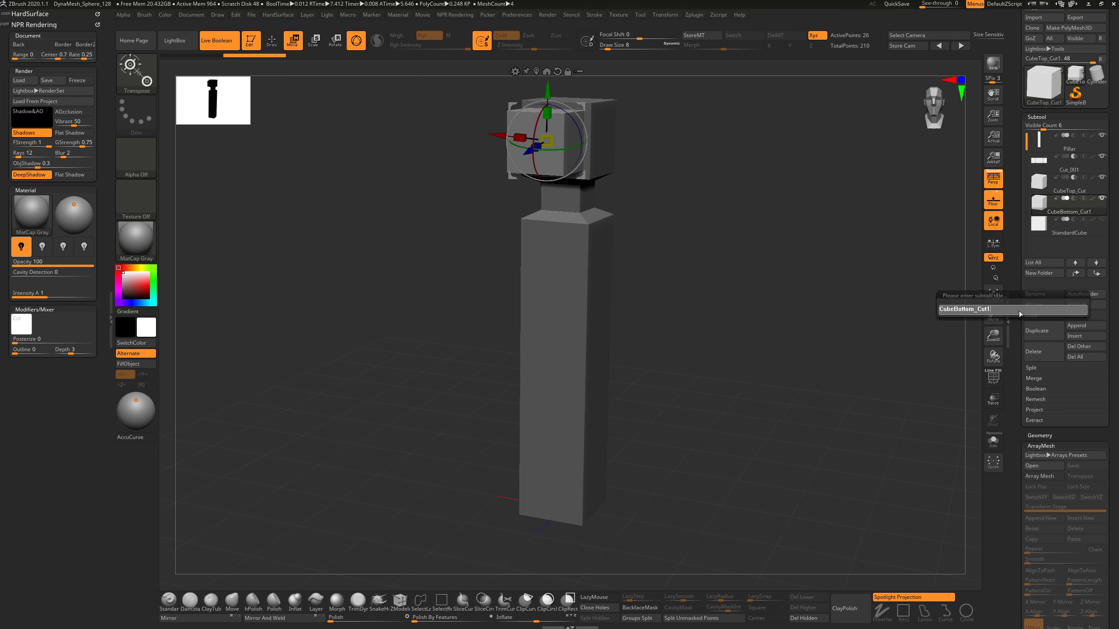
key(Return)
Step: Move CubeBottom_Cut down in front of the pillar's shaft and stretch it vertically into a tall block
drag(549, 94, 563, 312)
mouse_move(700, 347)
mouse_down()
mouse_move(648, 328)
mouse_move(703, 337)
mouse_up()
drag(558, 322, 574, 164)
alt+drag(673, 276, 665, 252)
drag(560, 324, 555, 307)
alt+drag(695, 348, 700, 378)
drag(703, 372, 755, 376)
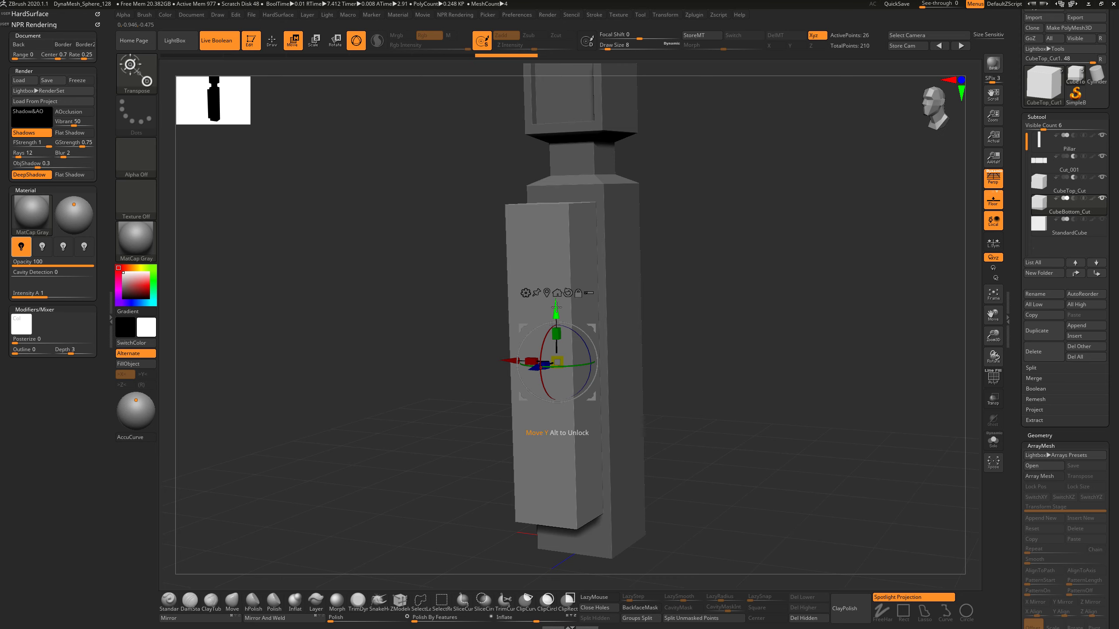
drag(555, 310, 557, 303)
drag(723, 353, 715, 362)
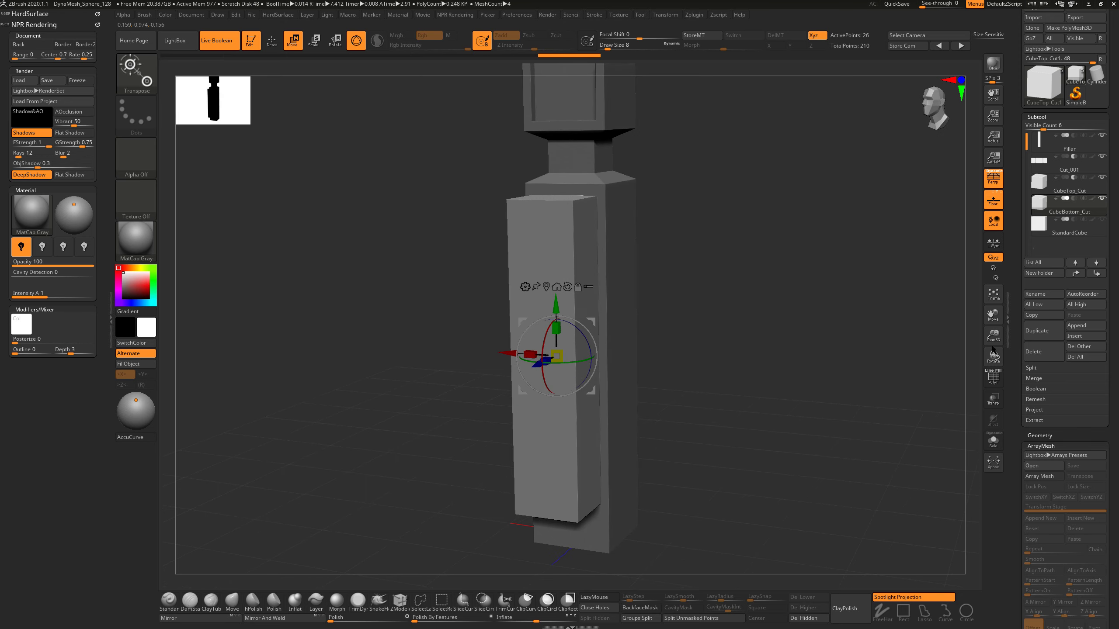
Step: Set CubeBottom_Cut to boolean subtraction to recess a tall panel in the shaft's front face
click(1074, 200)
shift+drag(745, 308, 744, 308)
drag(790, 328, 741, 339)
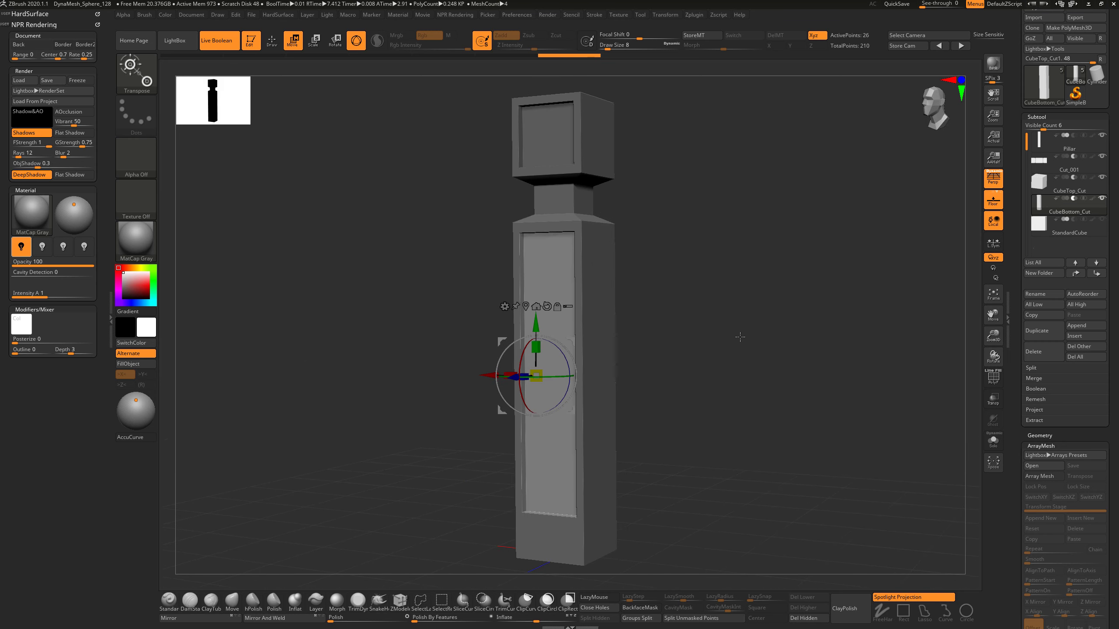
shift+click(736, 267)
Step: Duplicate the CubeTop_Cut subtool and rename the copy CubeTop_Add
click(1040, 185)
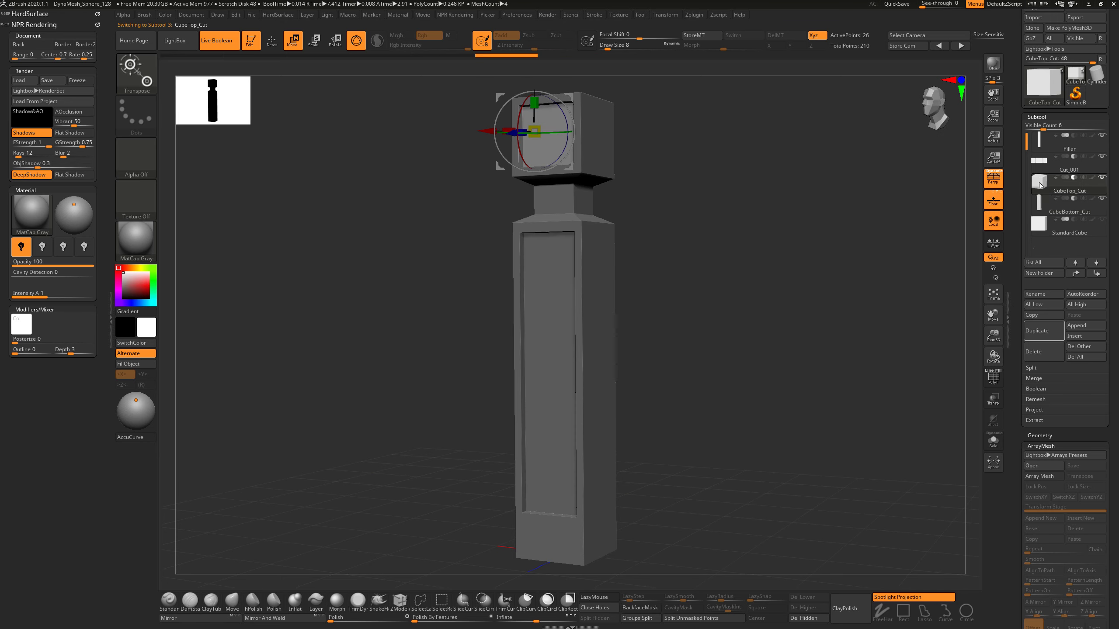
click(1040, 331)
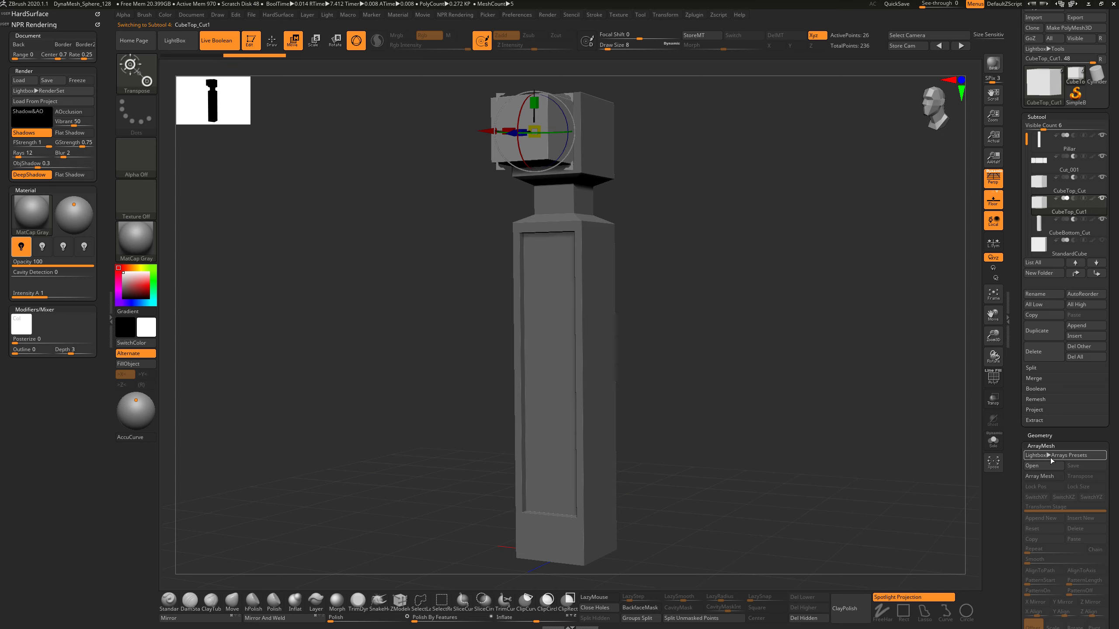
click(1041, 295)
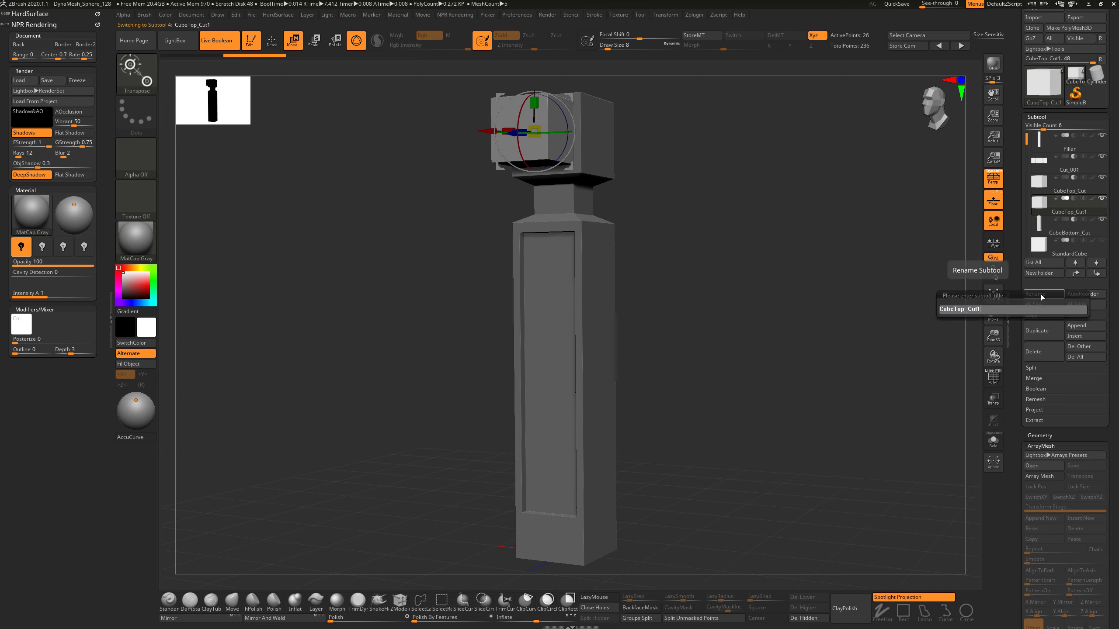
key(BackSpace)
key(BackSpace)
key(BackSpace)
key(BackSpace)
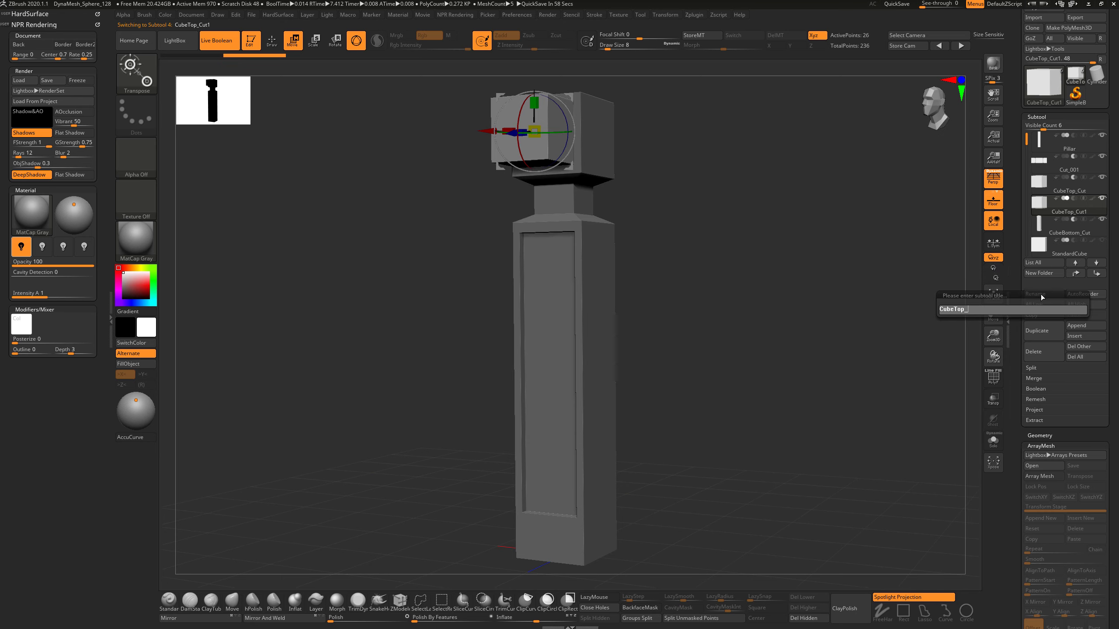
text(Add)
key(Return)
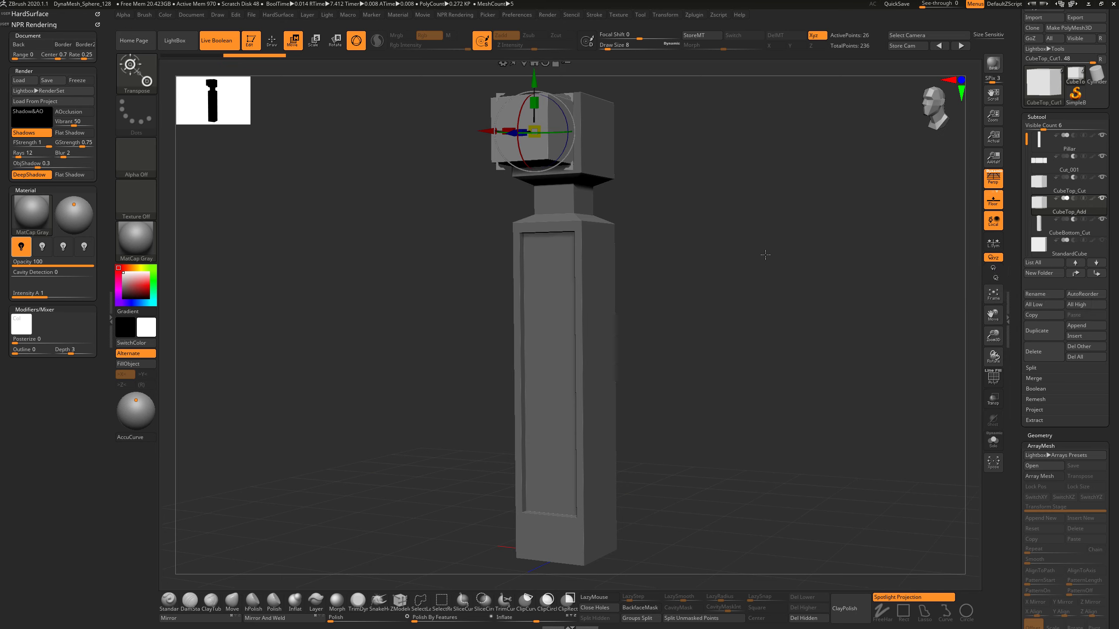
Step: Scale CubeTop_Add down uniformly so it fits inside the recess of the top block's front face
alt+drag(694, 185, 688, 276)
drag(609, 241, 736, 242)
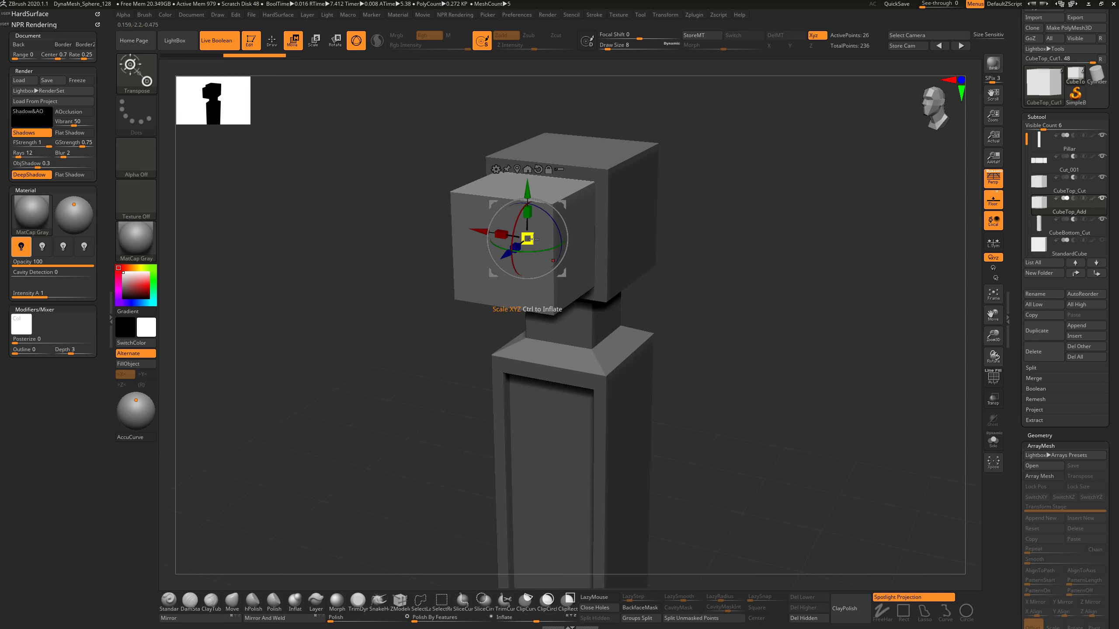
mouse_move(535, 239)
mouse_down()
mouse_move(524, 240)
mouse_move(550, 230)
mouse_up()
mouse_move(736, 259)
shift+mouse_down()
mouse_move(766, 270)
mouse_move(753, 272)
shift+mouse_up()
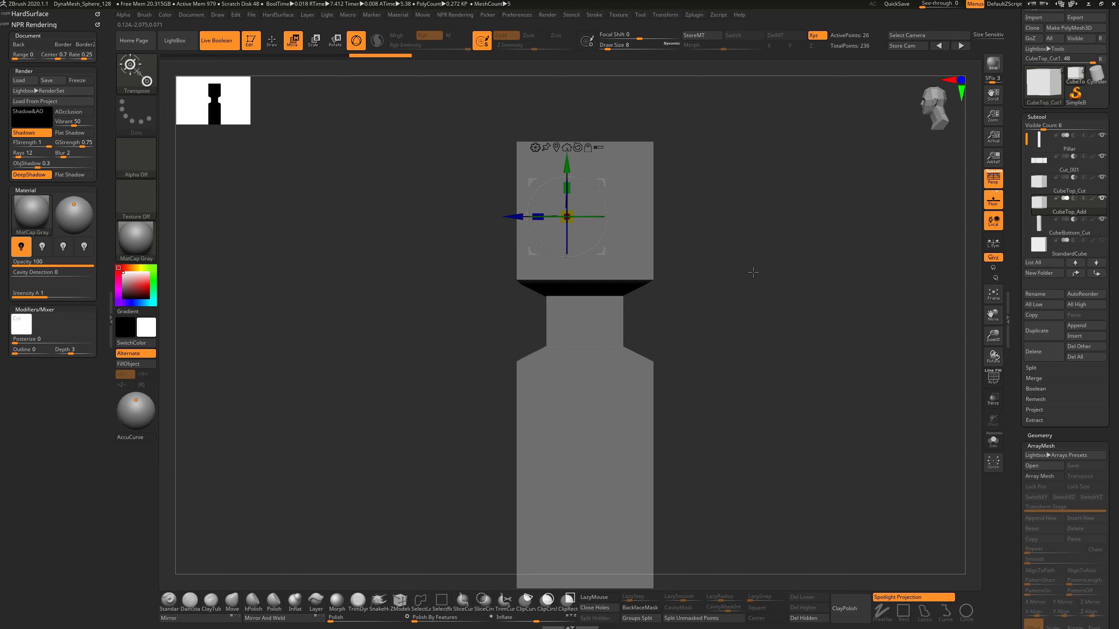
Step: From the side without perspective, move CubeTop_Add back until flush with the top block's front face, then restore perspective
key(p)
drag(511, 217, 509, 275)
alt+drag(309, 242, 377, 314)
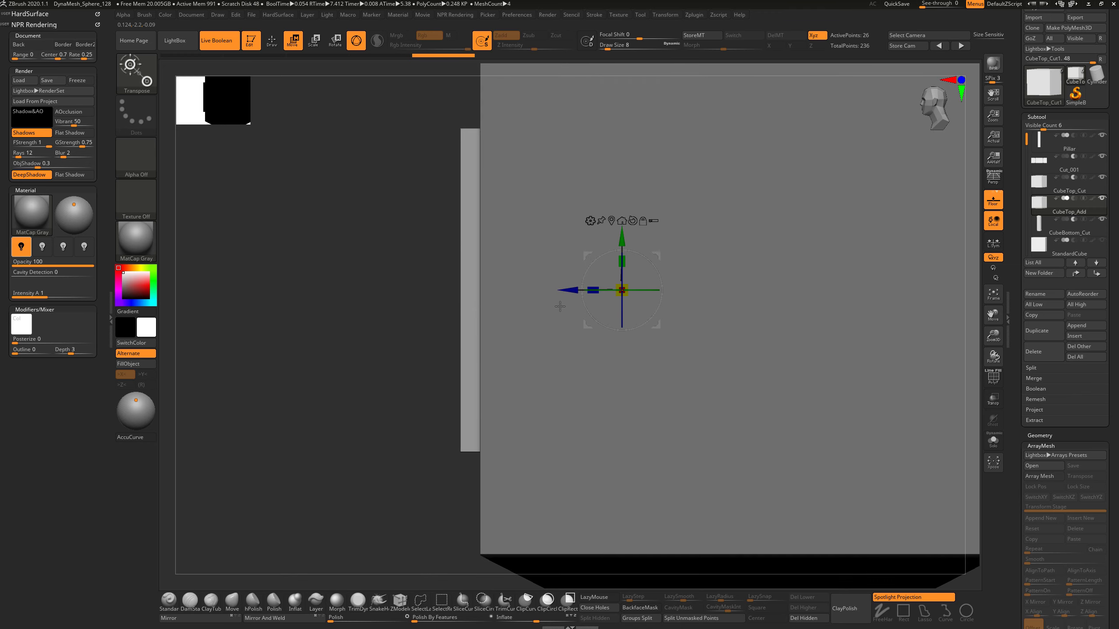
drag(569, 290, 589, 295)
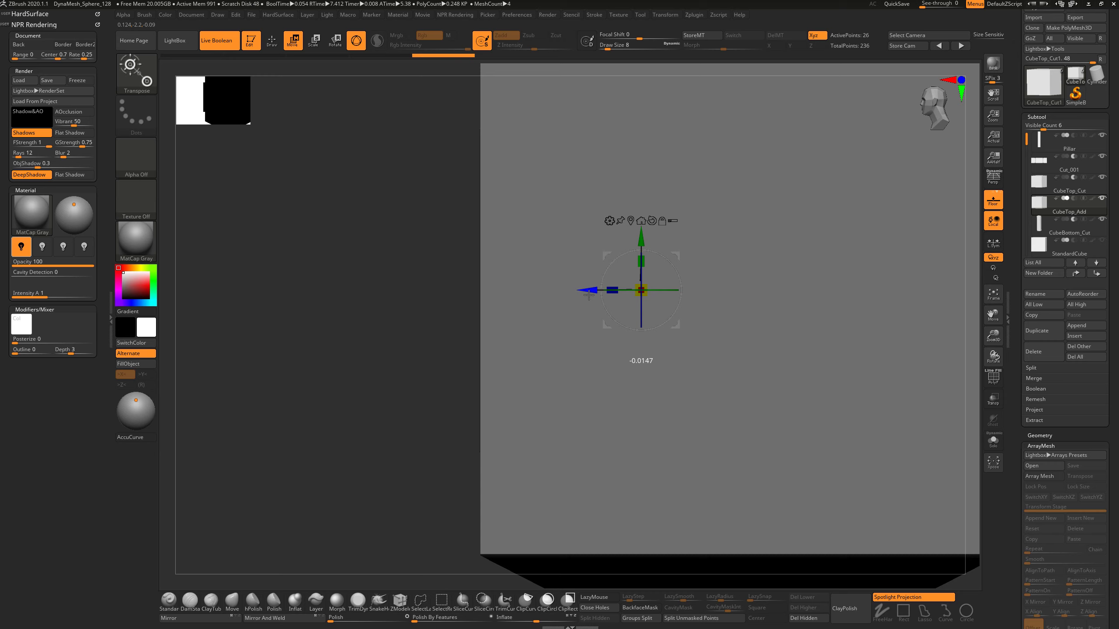
drag(589, 295, 590, 295)
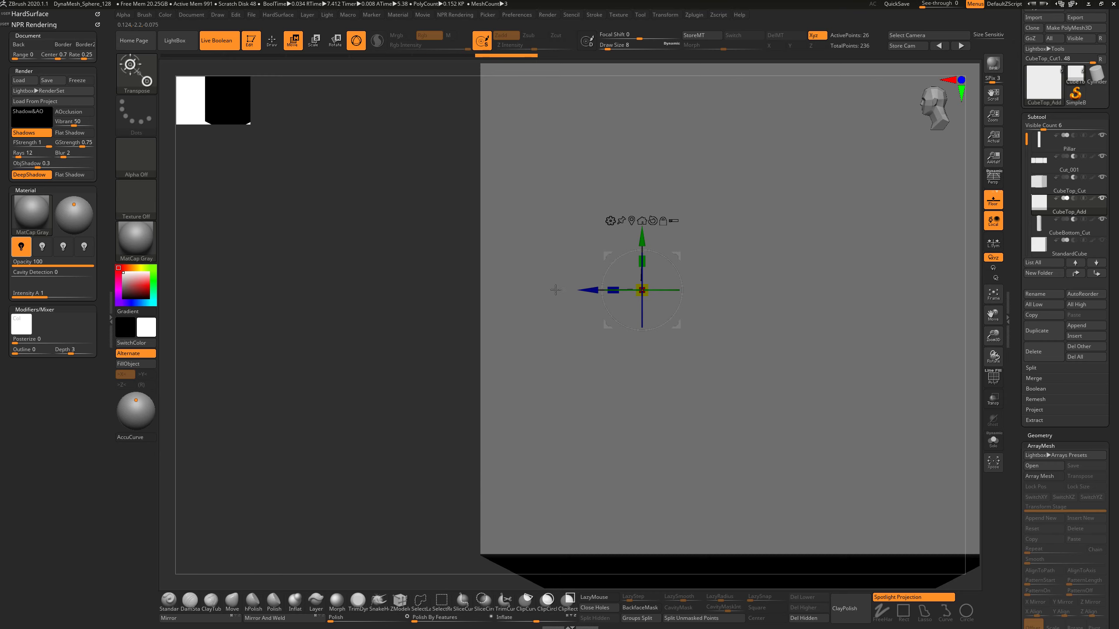
alt+drag(347, 233, 437, 276)
key(p)
drag(820, 350, 797, 335)
drag(621, 237, 642, 243)
drag(806, 304, 813, 391)
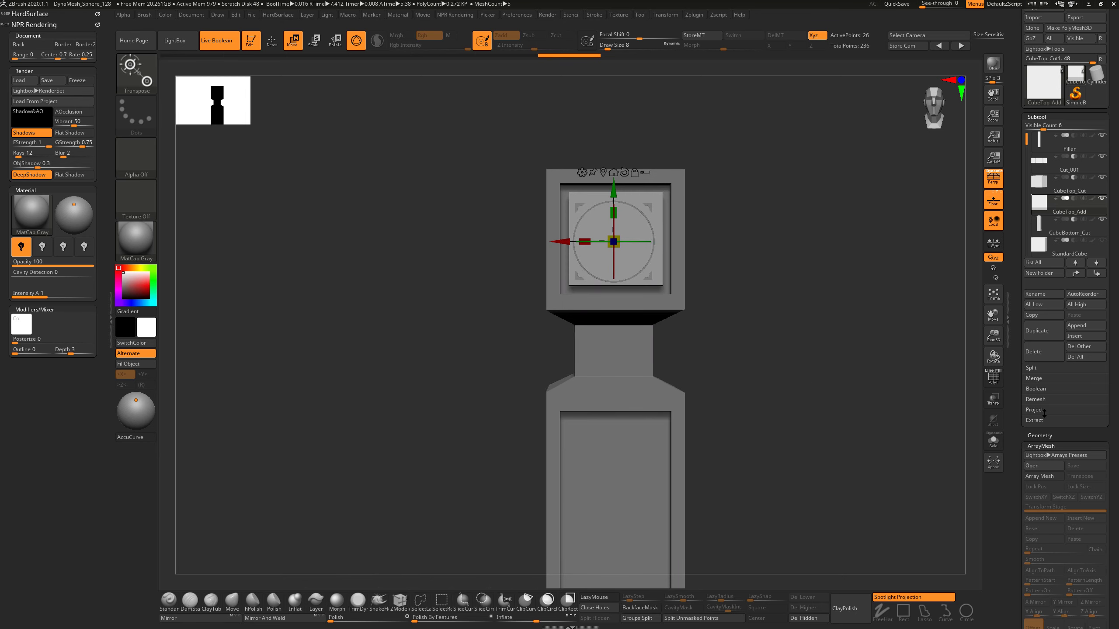
Step: Duplicate CubeTop_Add, rename the copy CubeBottom_Add, and move it below CubeBottom_Cut in the subtool list
click(1040, 334)
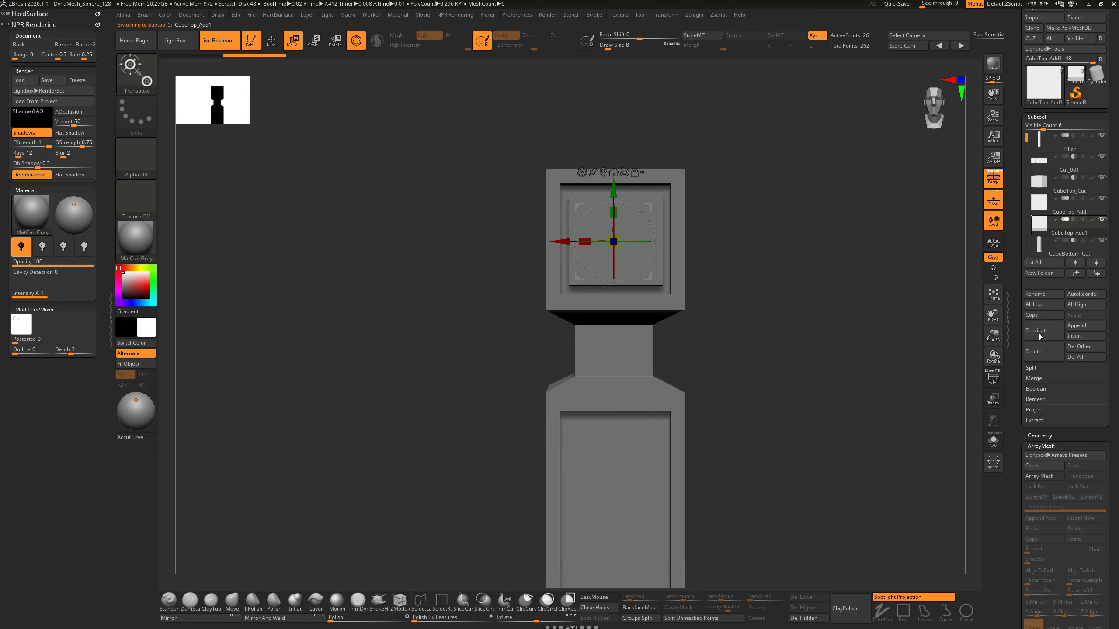
click(1044, 295)
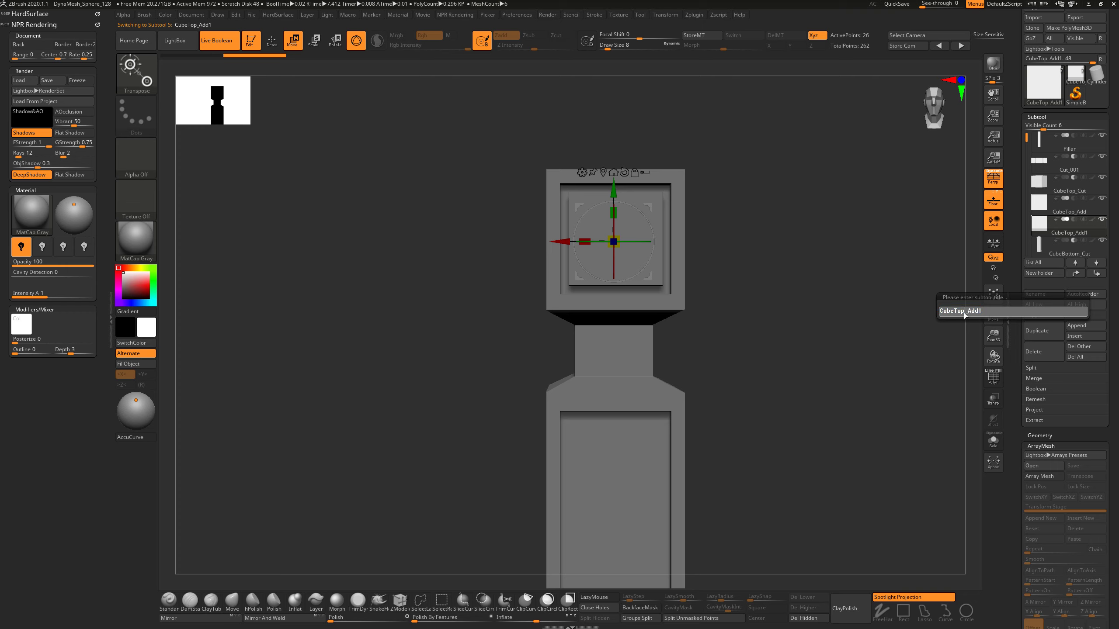
text(Bot)
key(Return)
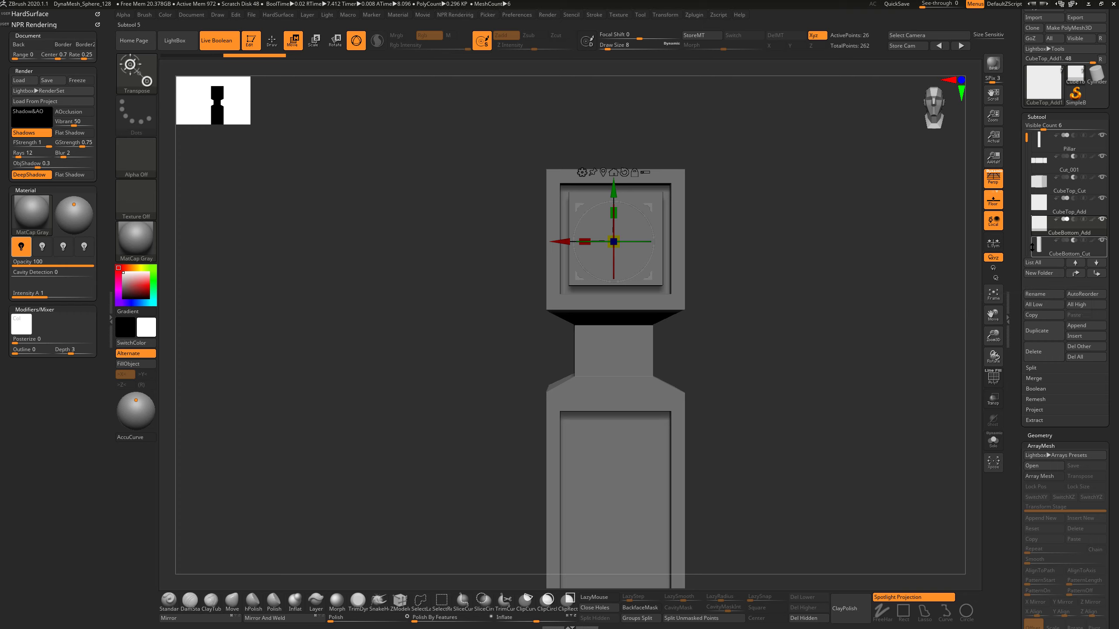
click(1096, 274)
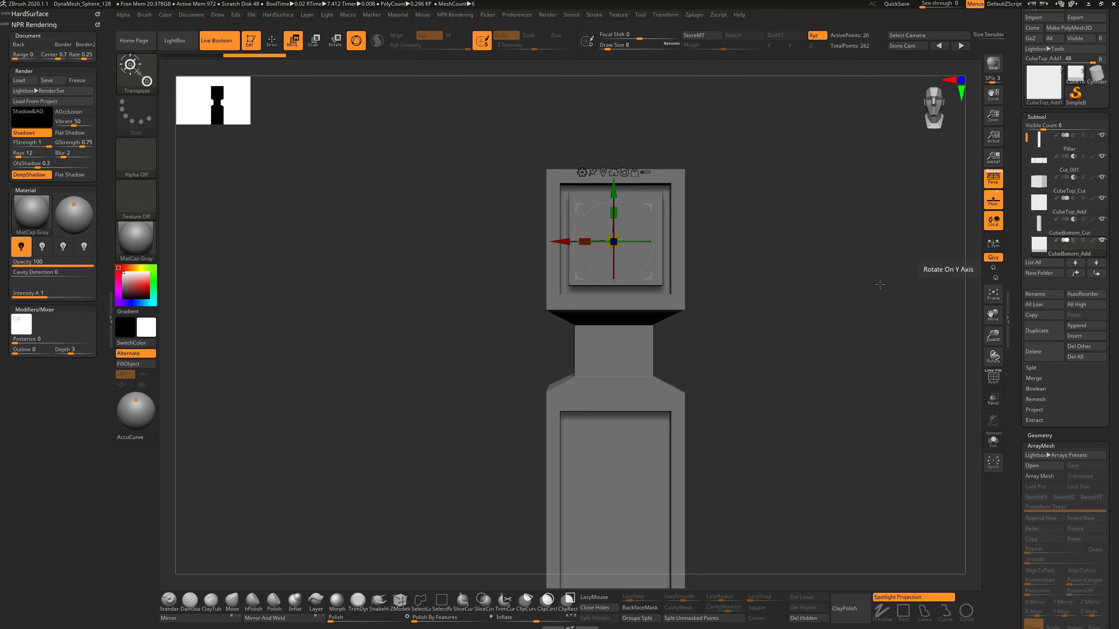
Step: Move CubeBottom_Add down into the shaft's recess and stretch it vertically into a tall panel
drag(618, 187, 618, 407)
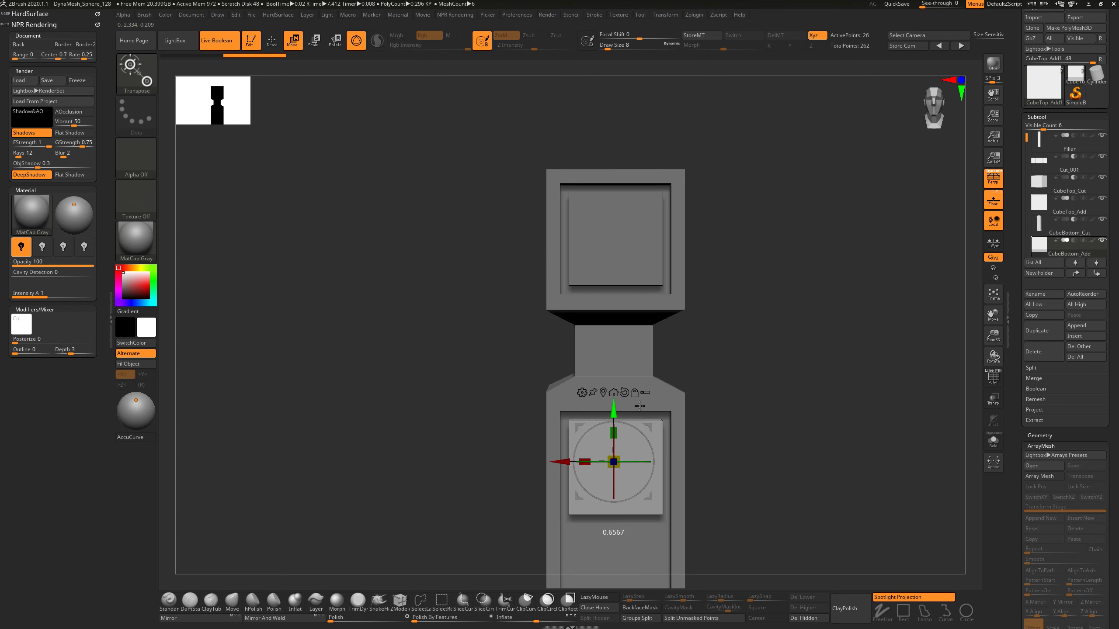
alt+drag(787, 370, 754, 191)
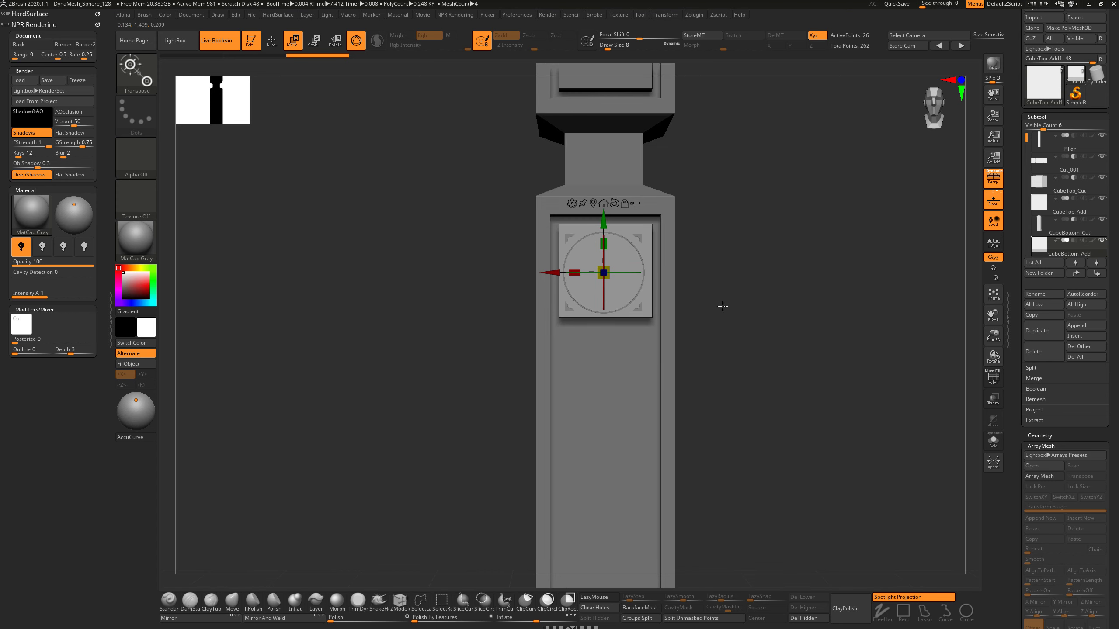
alt+drag(720, 304, 736, 236)
drag(599, 134, 599, 287)
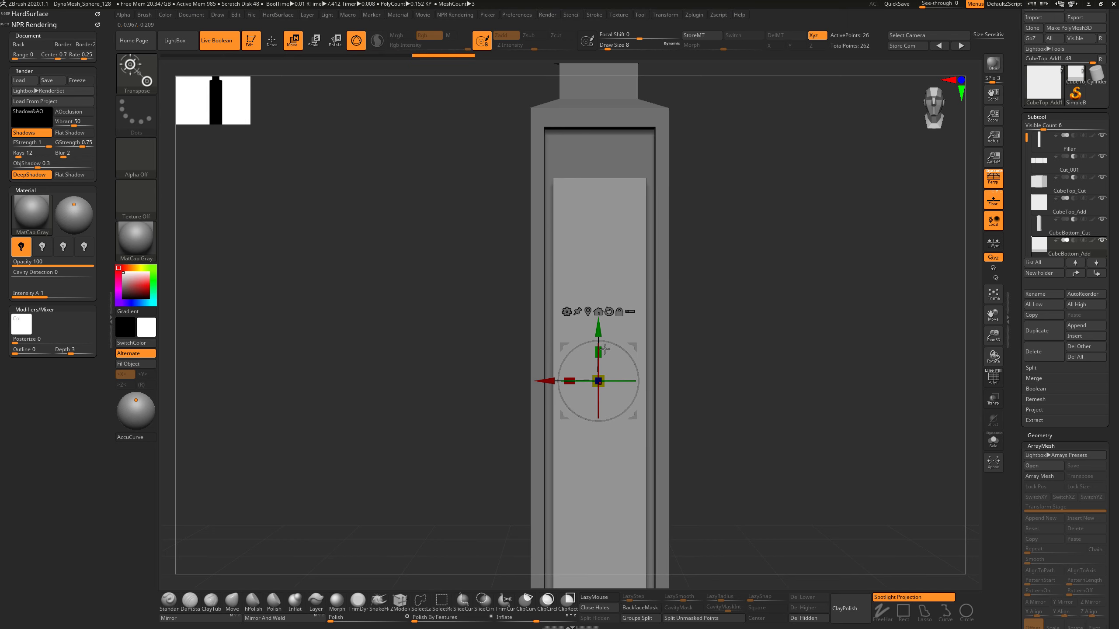
Step: Turn perspective off and lengthen CubeBottom_Add vertically until it nearly fills the shaft's recess, leaving narrow gaps at both ends
key(p)
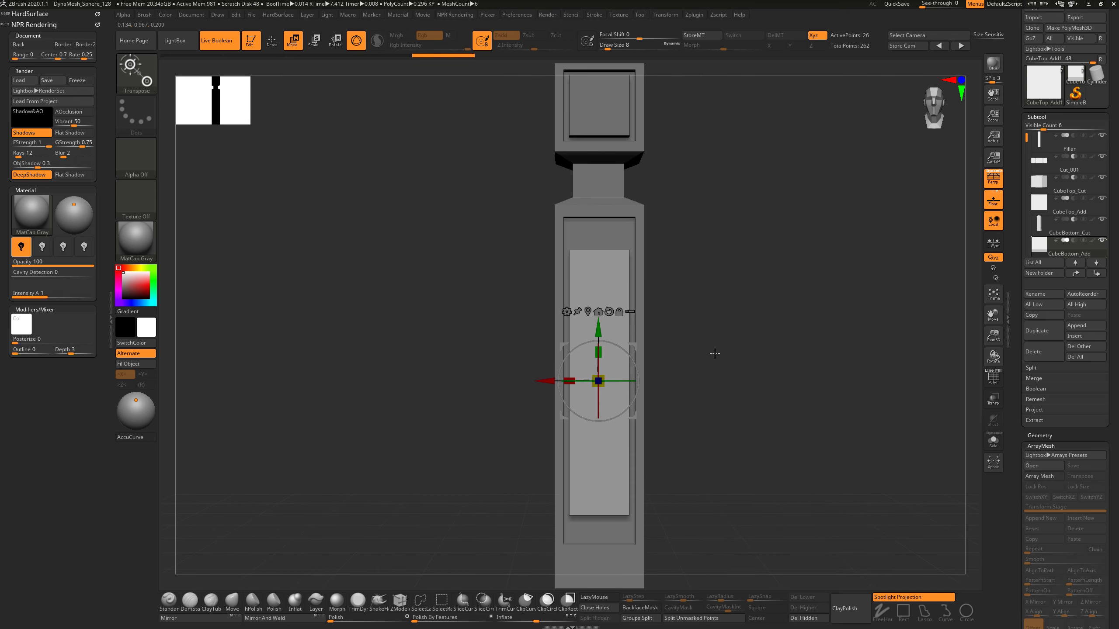
alt+drag(708, 345, 699, 313)
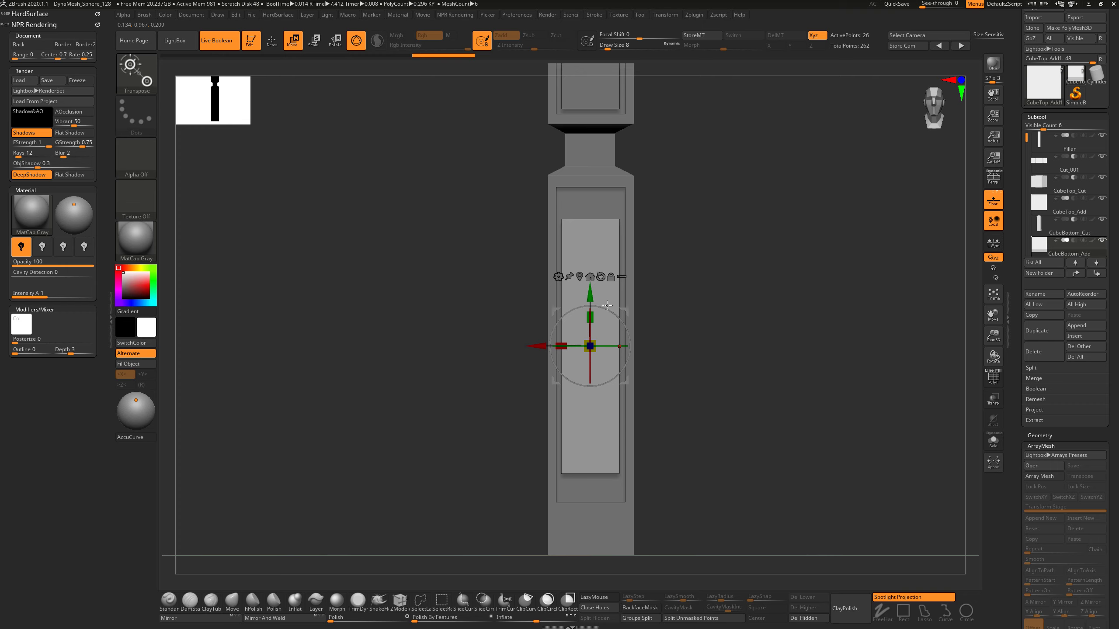
mouse_move(590, 316)
mouse_down()
mouse_move(592, 284)
mouse_move(592, 324)
mouse_move(591, 294)
mouse_up()
key(ctrl+z)
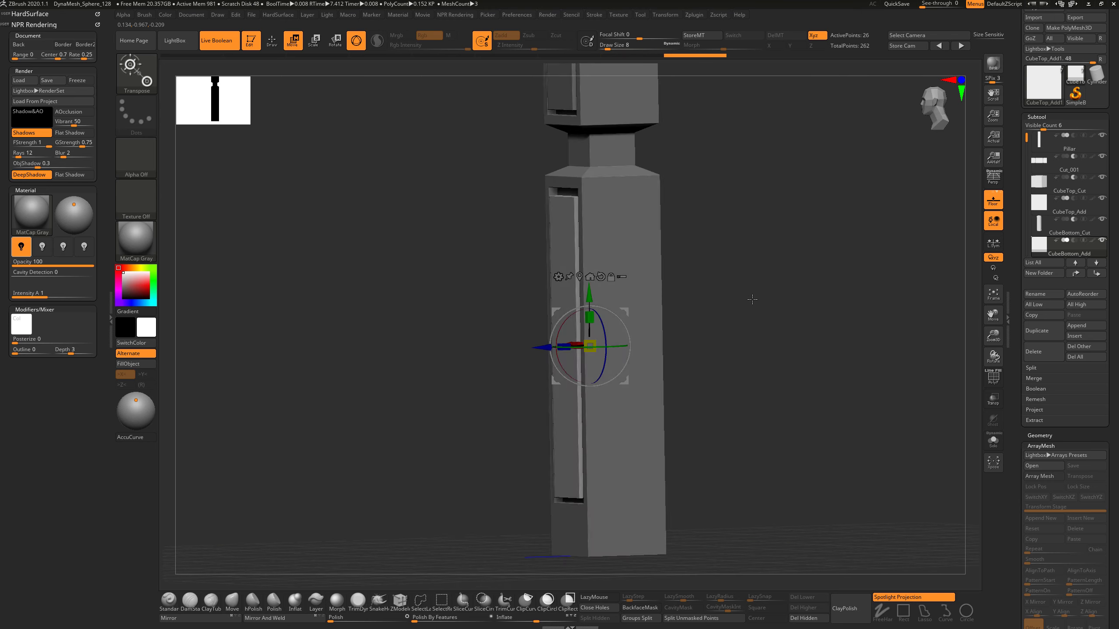